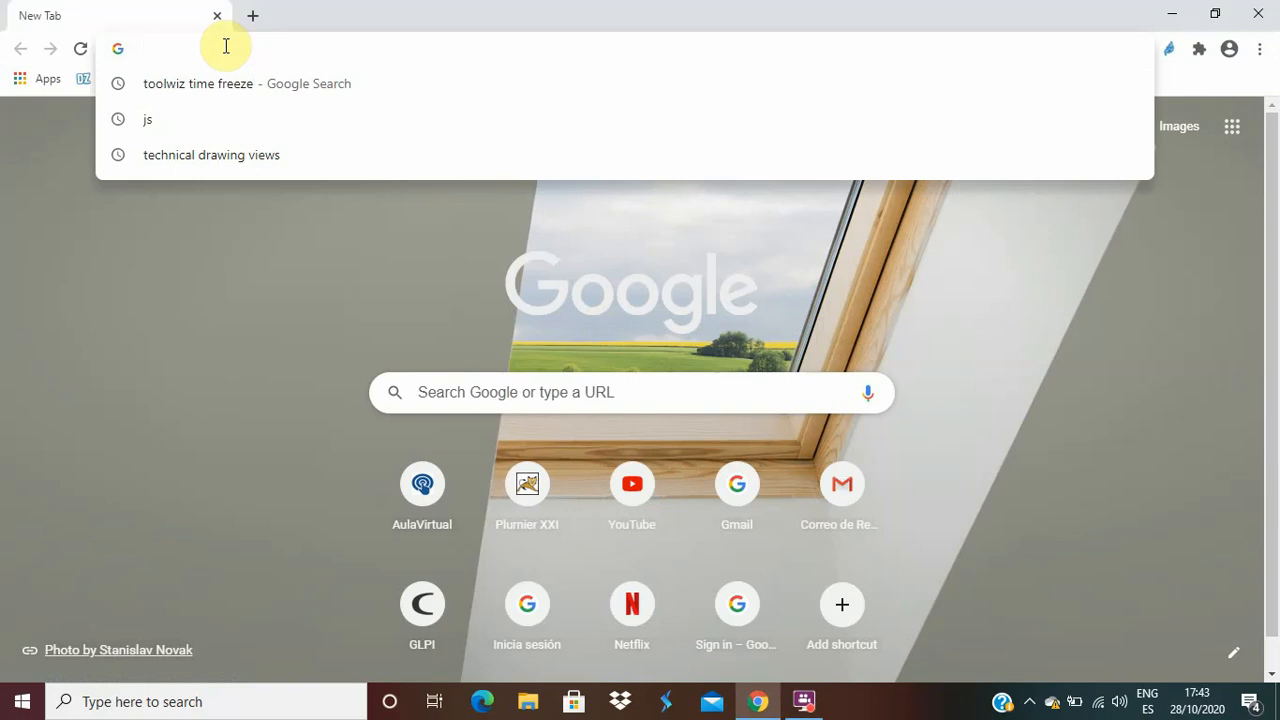
- Search Google for tinkercad and open the Tinkercad website
{"action": "type", "text": "ti"}
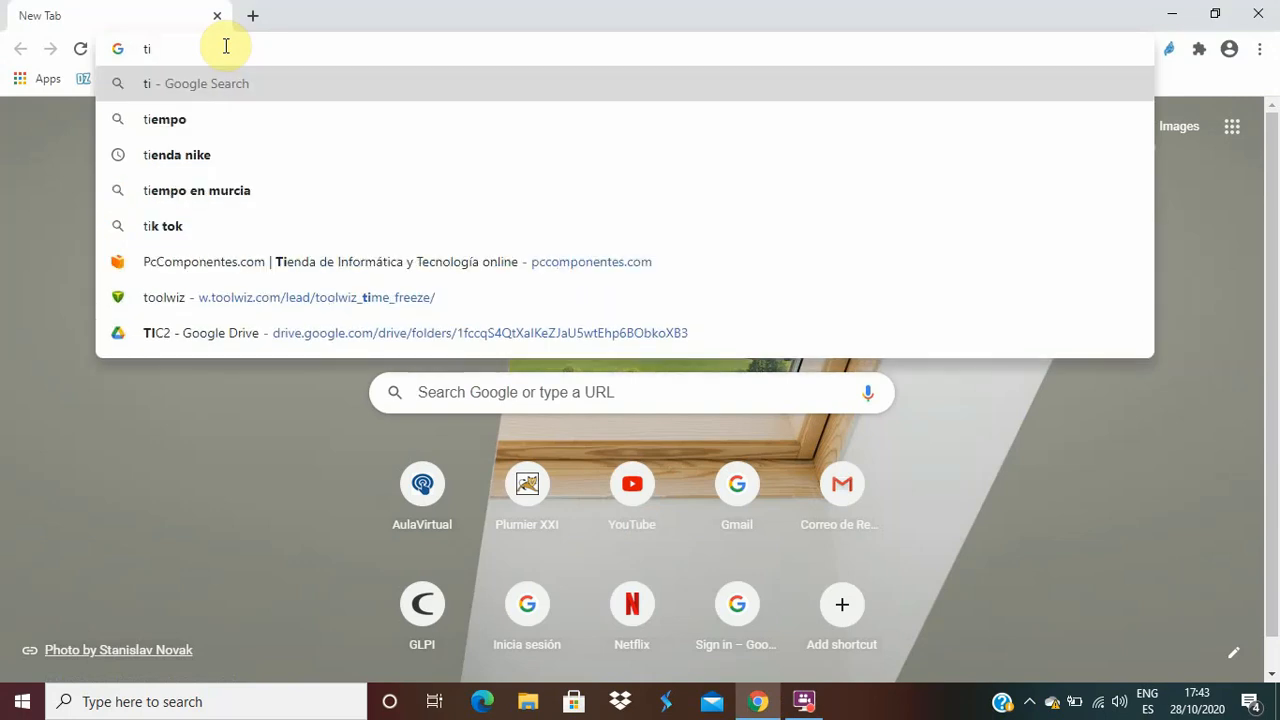
{"action": "type", "text": "nker"}
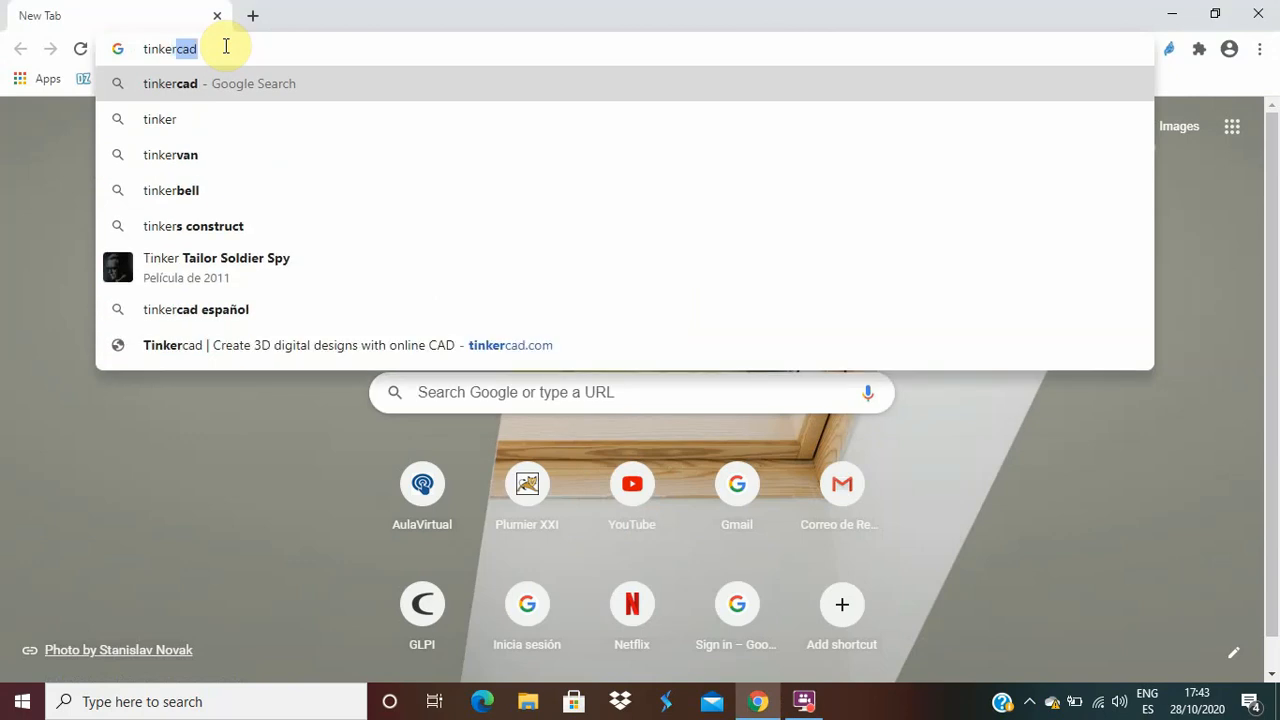
{"action": "key", "text": "Return"}
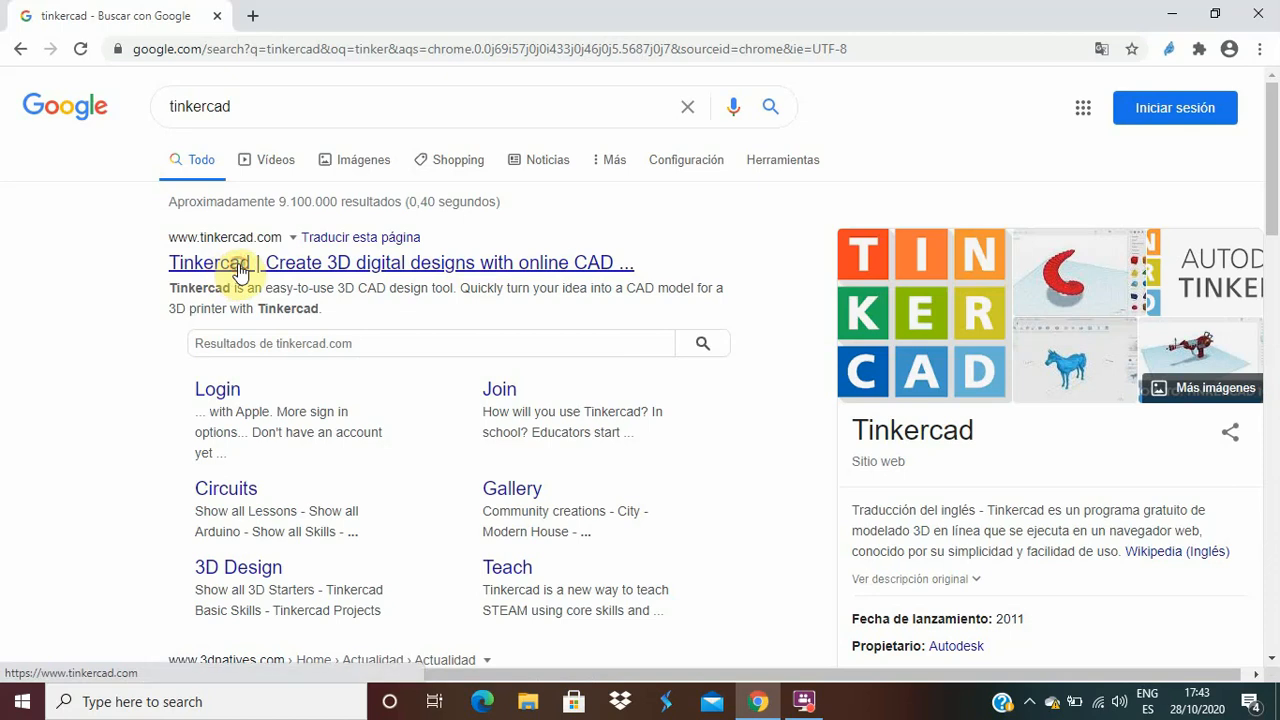
{"action": "left_click", "coordinate": [238, 270]}
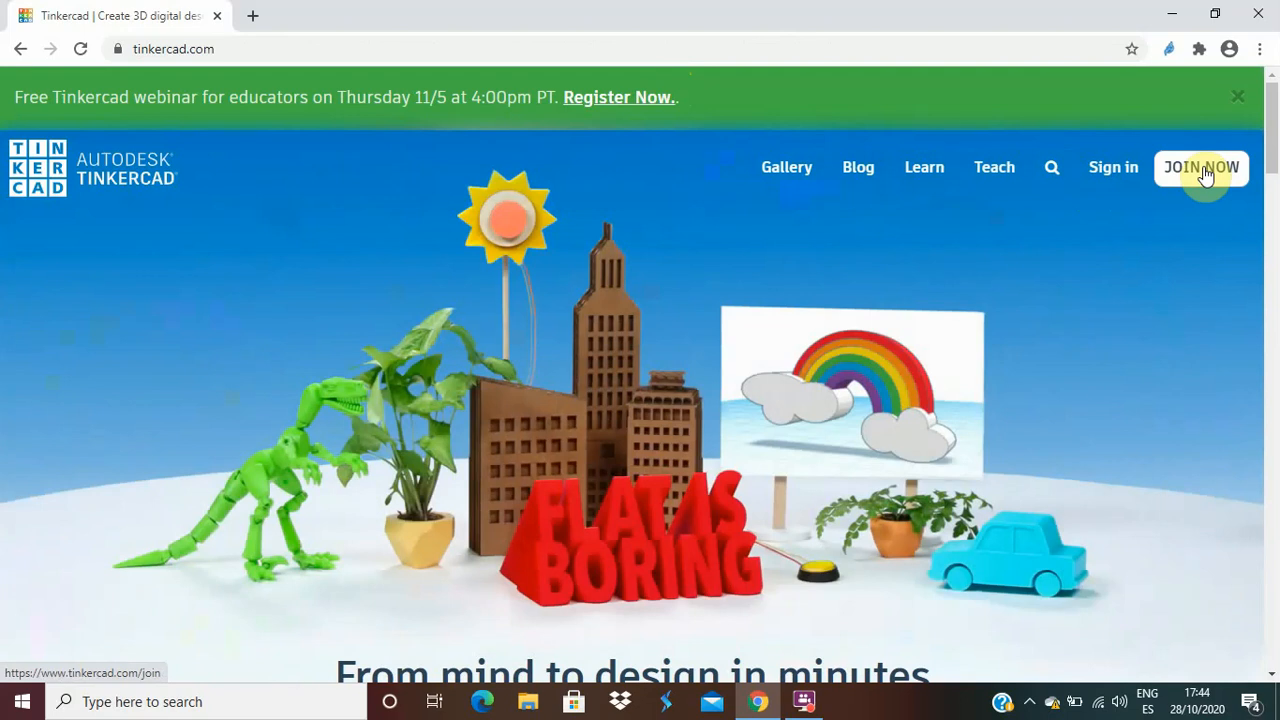
- Sign in to Tinkercad with Google, choosing the murciaeduca.es account and entering the account password
{"action": "left_click", "coordinate": [1120, 170]}
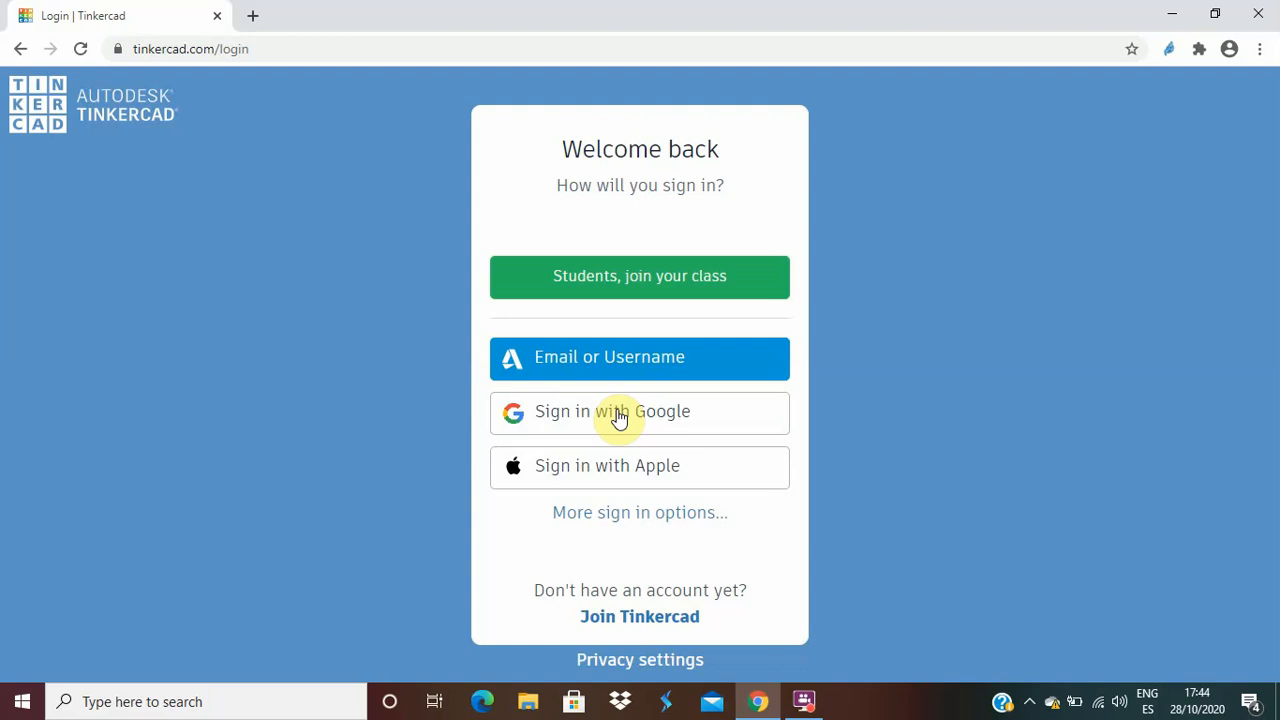
{"action": "left_click", "coordinate": [619, 418]}
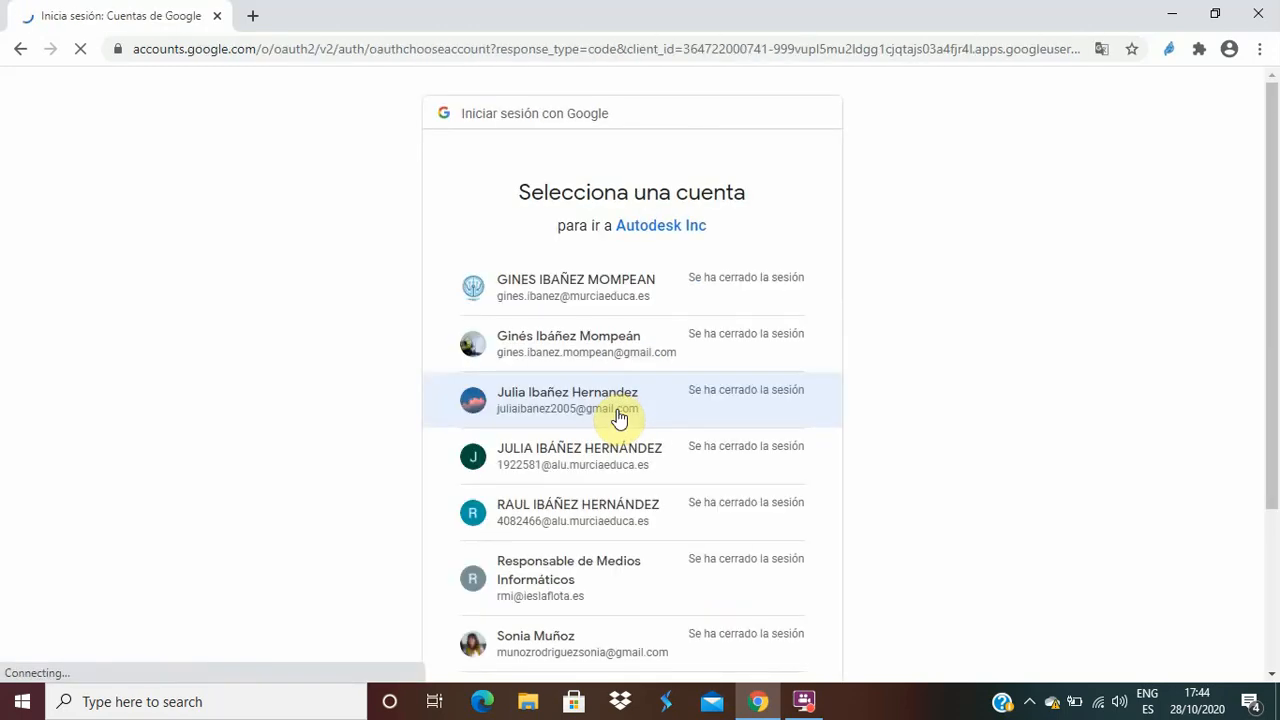
{"action": "left_click", "coordinate": [560, 292]}
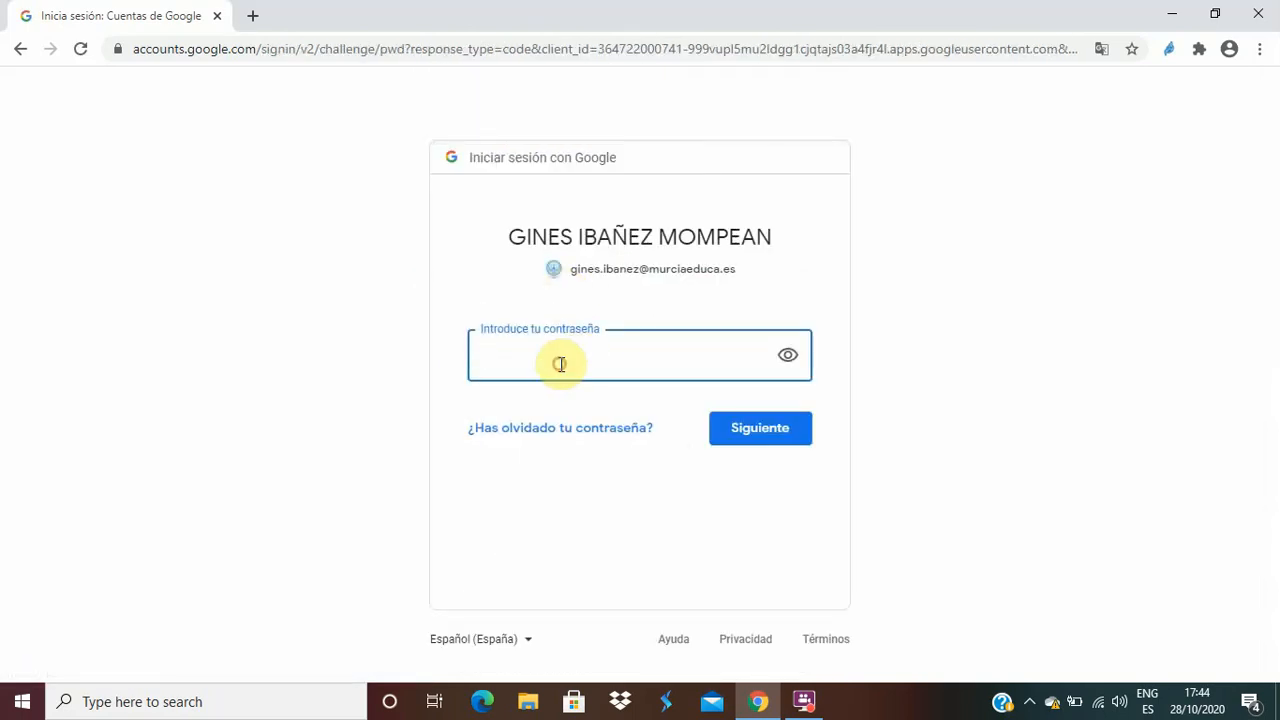
{"action": "type", "text": "••••••••••••••"}
{"action": "key", "text": "Return"}
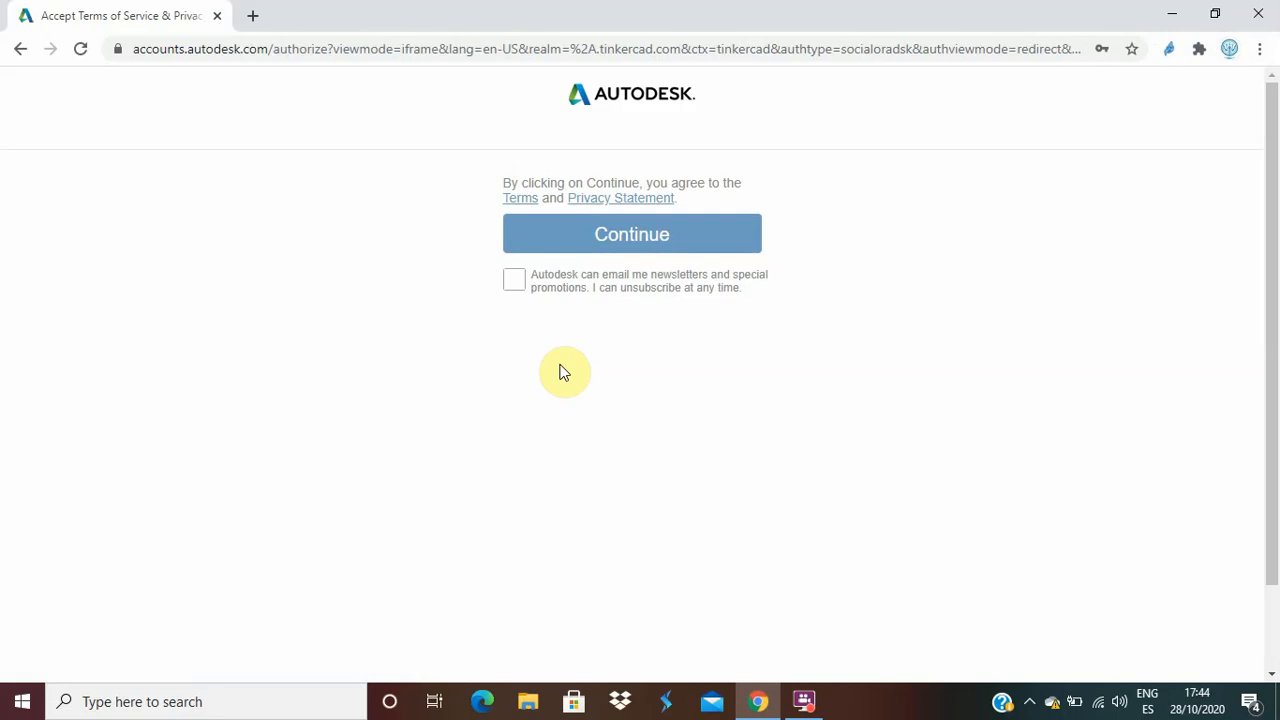
- Accept the Autodesk terms and leave the introductory lesson to get back to the Tinkercad dashboard
{"action": "left_click", "coordinate": [515, 283]}
{"action": "left_click", "coordinate": [513, 281]}
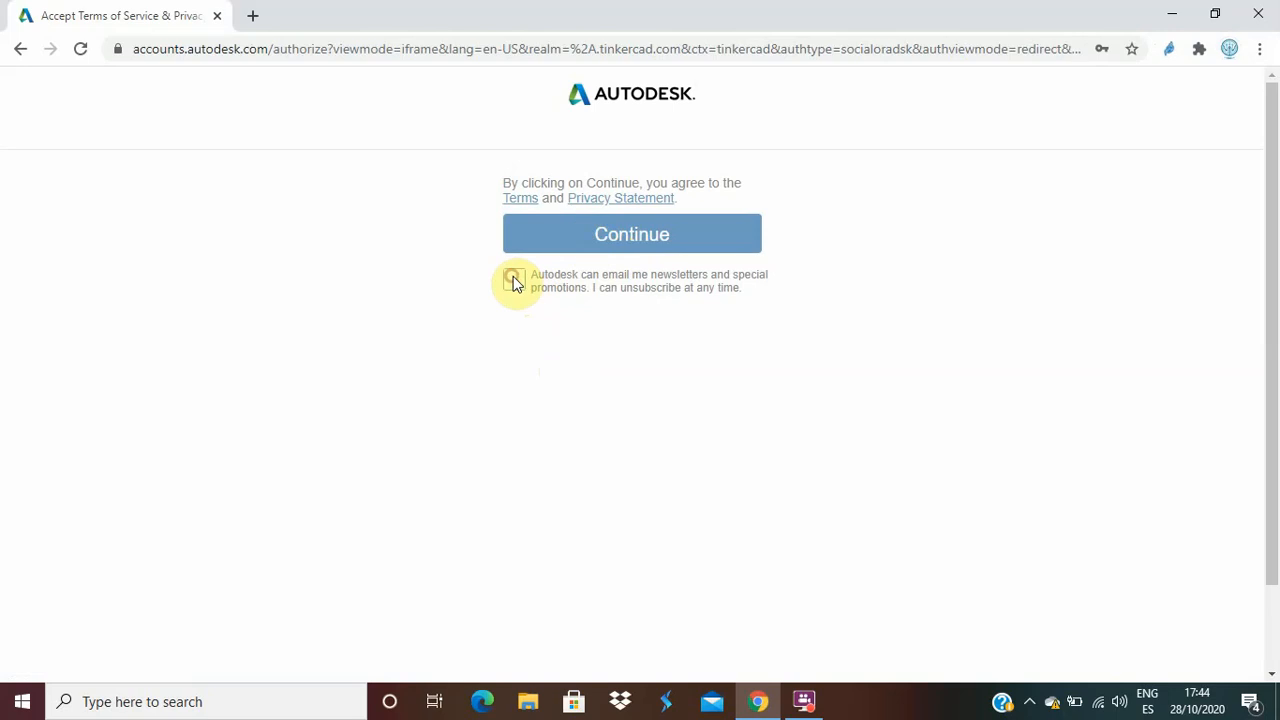
{"action": "left_click", "coordinate": [620, 233]}
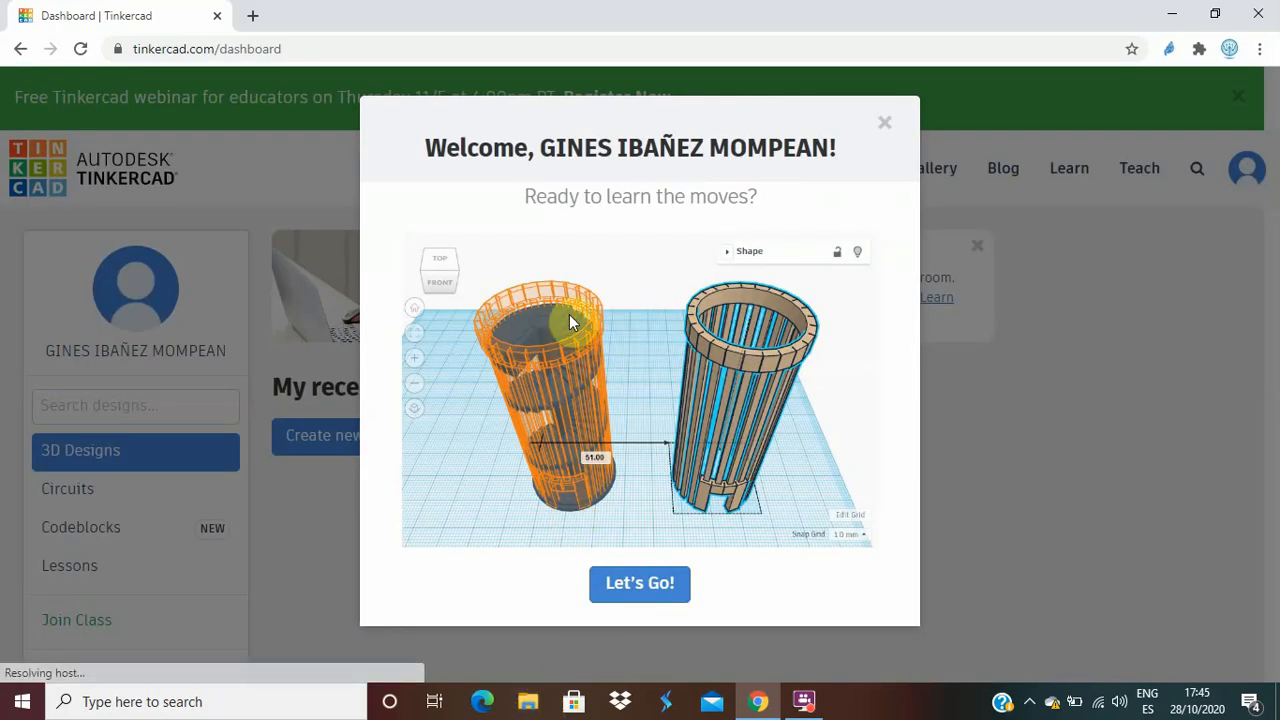
{"action": "left_click", "coordinate": [643, 587]}
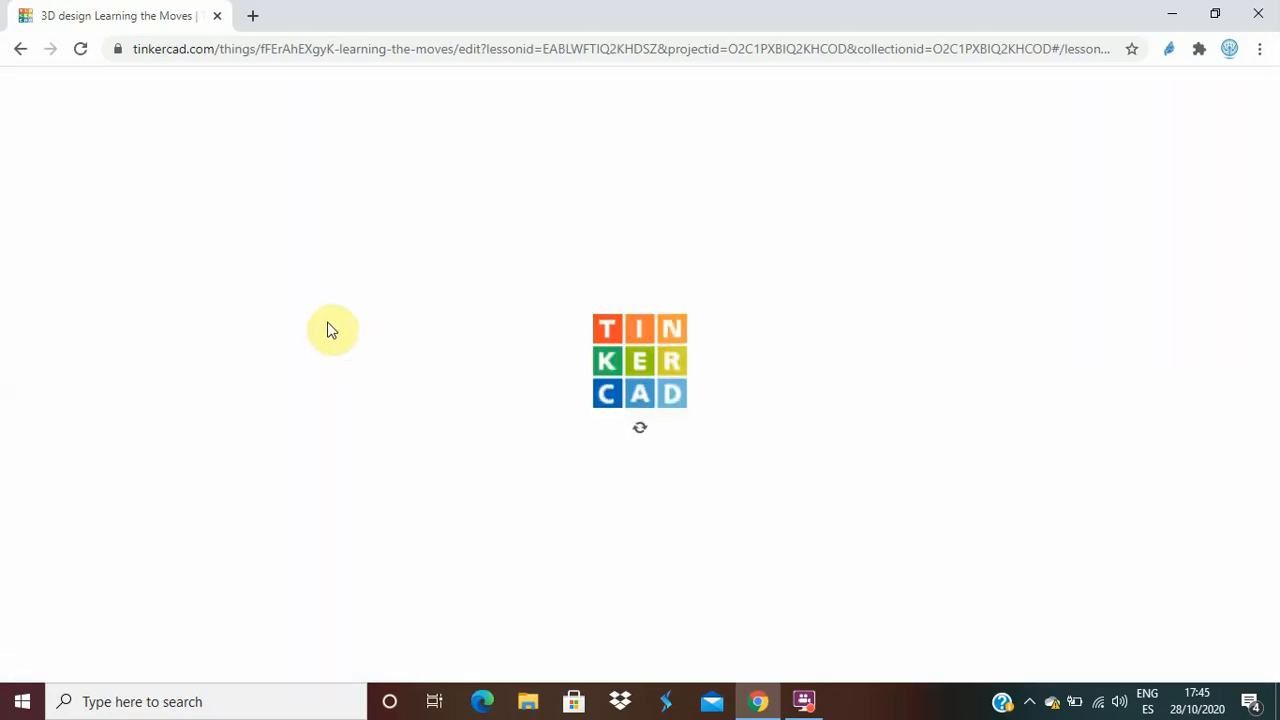
{"action": "left_click", "coordinate": [20, 49]}
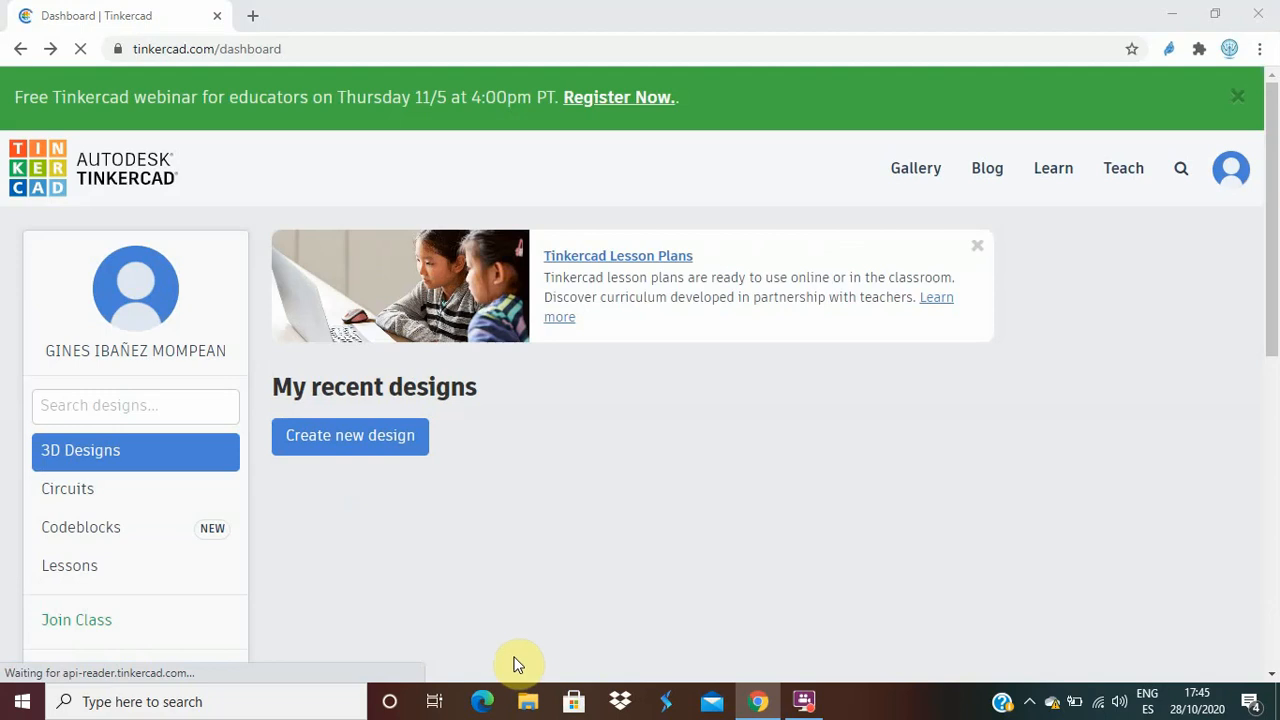
- Switch to File Explorer and open the views PDF from the IESLAFLOTA2020-2021 > 3ºESO > DRAWING folder
{"action": "left_click", "coordinate": [528, 702]}
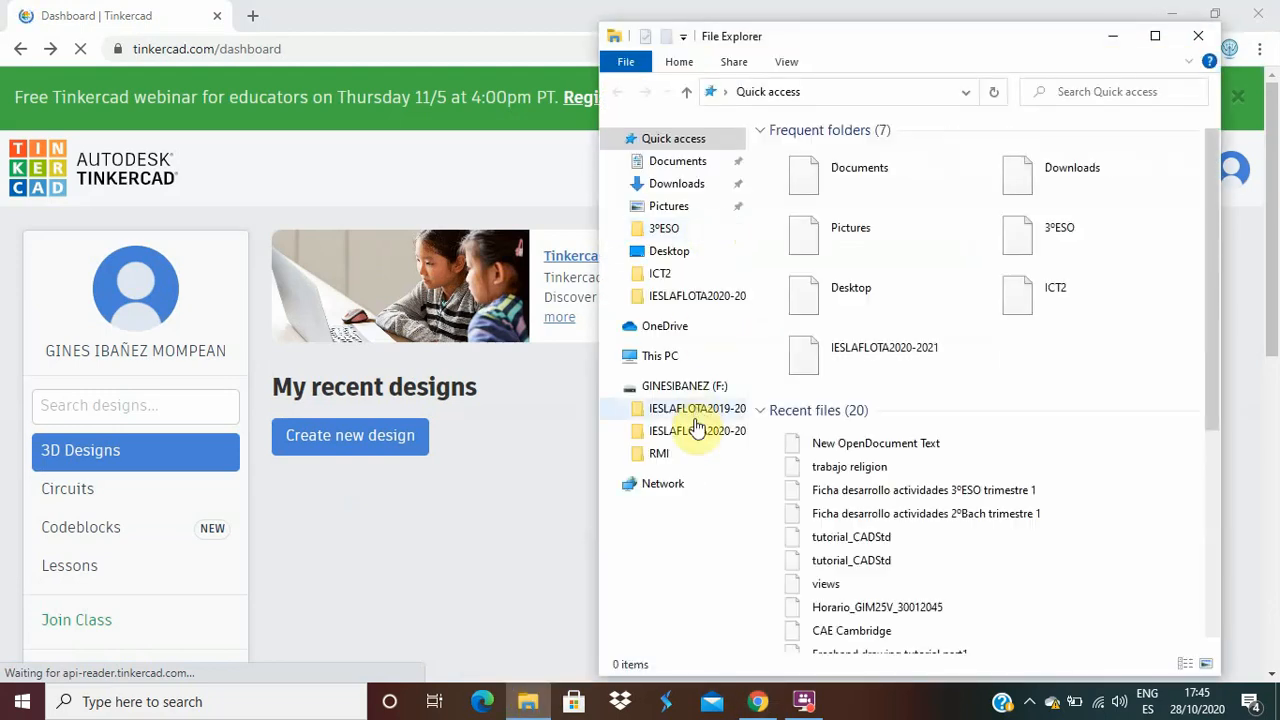
{"action": "left_click", "coordinate": [697, 431]}
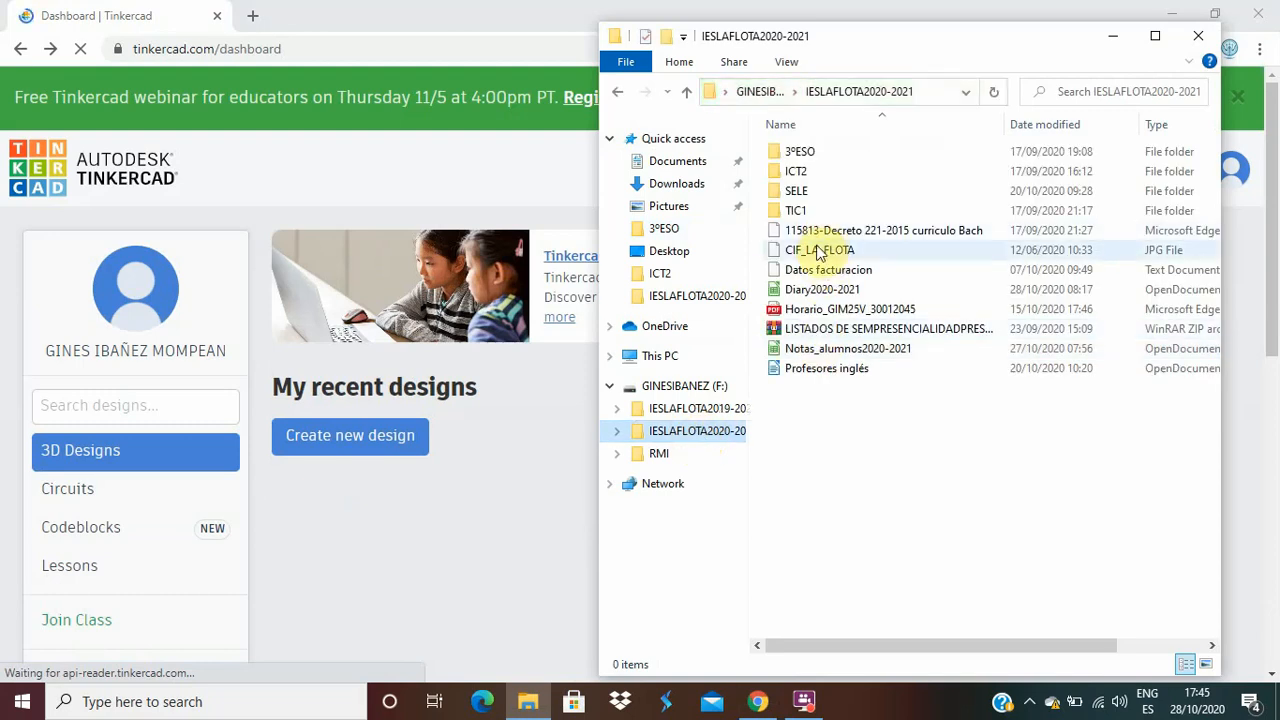
{"action": "left_click", "coordinate": [810, 160]}
{"action": "double_click", "coordinate": [812, 162]}
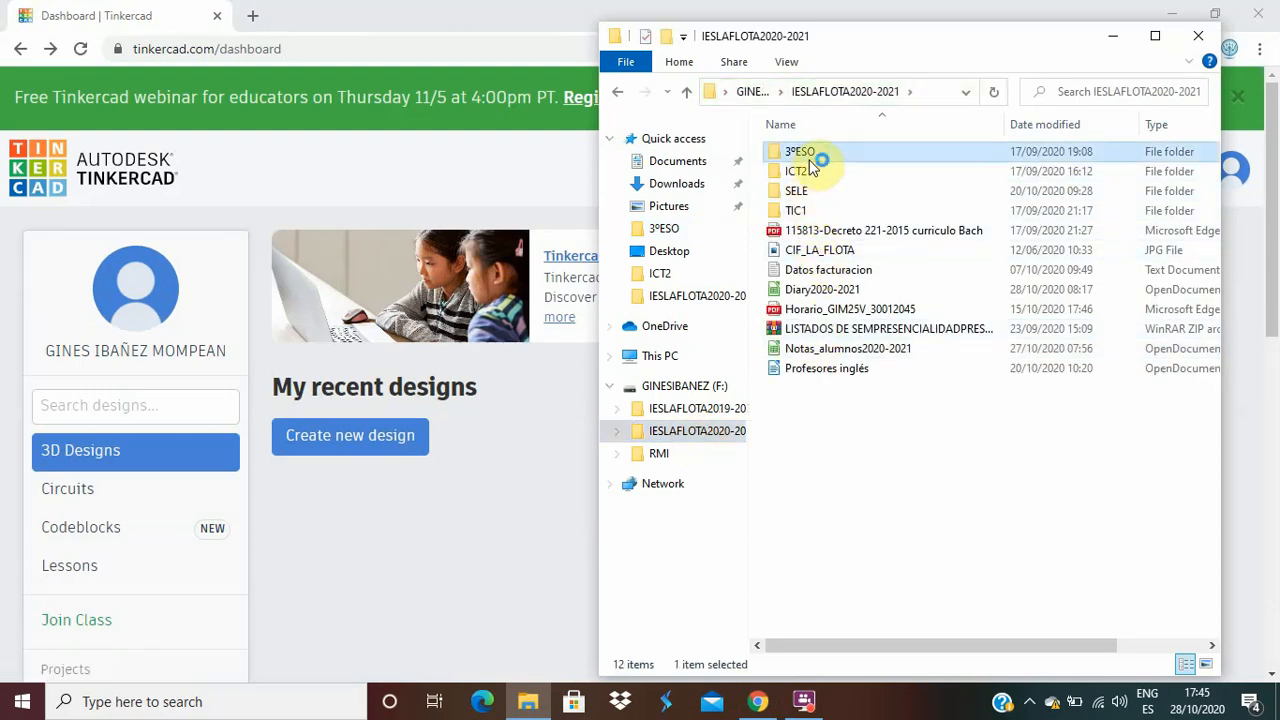
{"action": "double_click", "coordinate": [809, 156]}
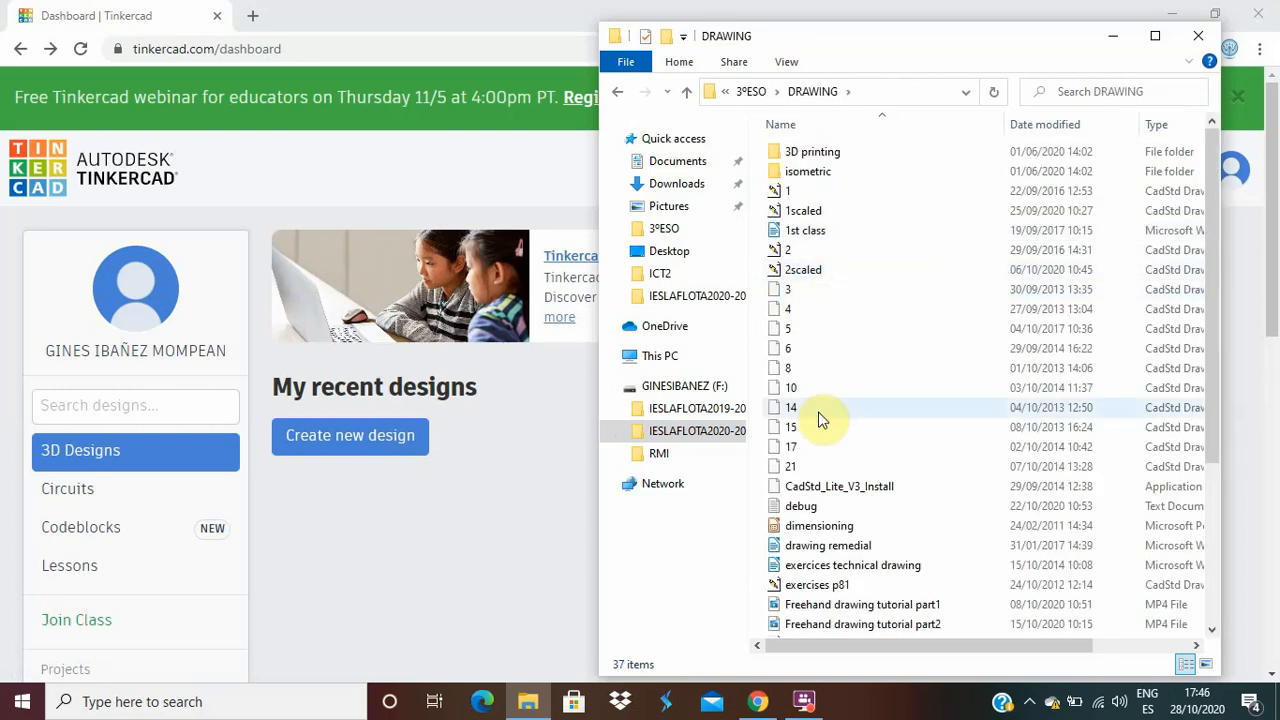
{"action": "left_click", "coordinate": [1211, 506]}
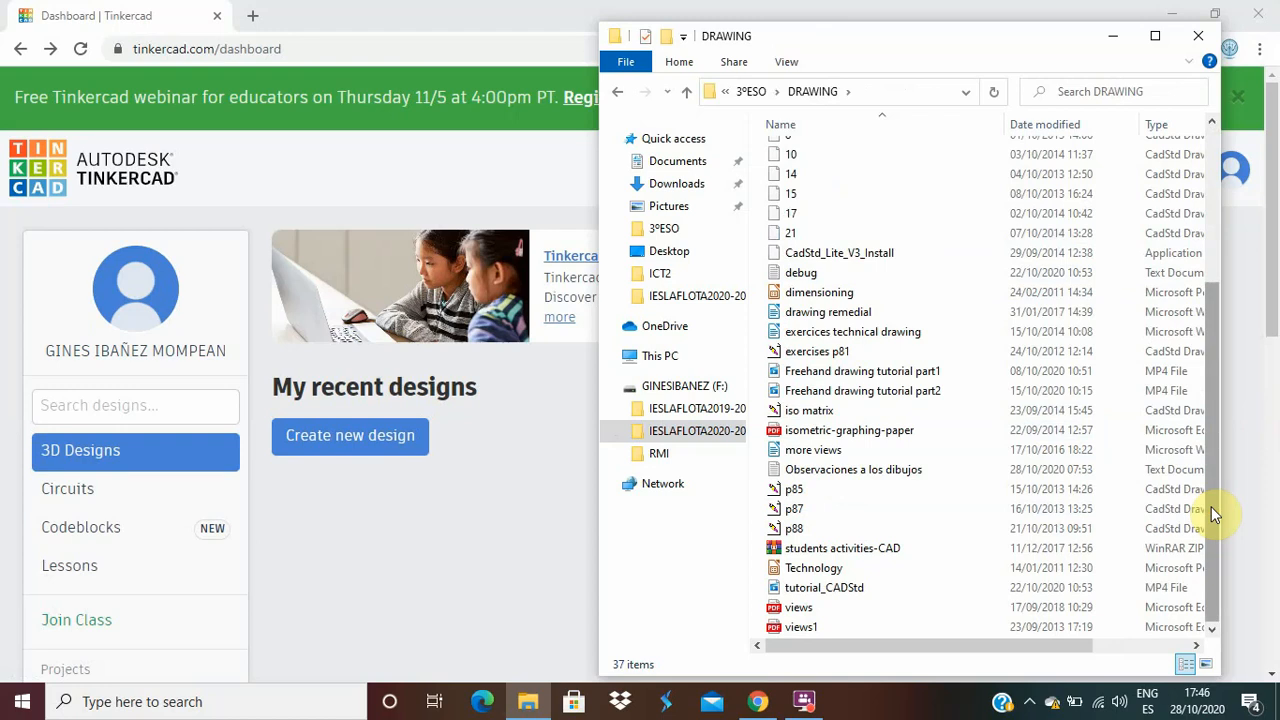
{"action": "left_click", "coordinate": [819, 607]}
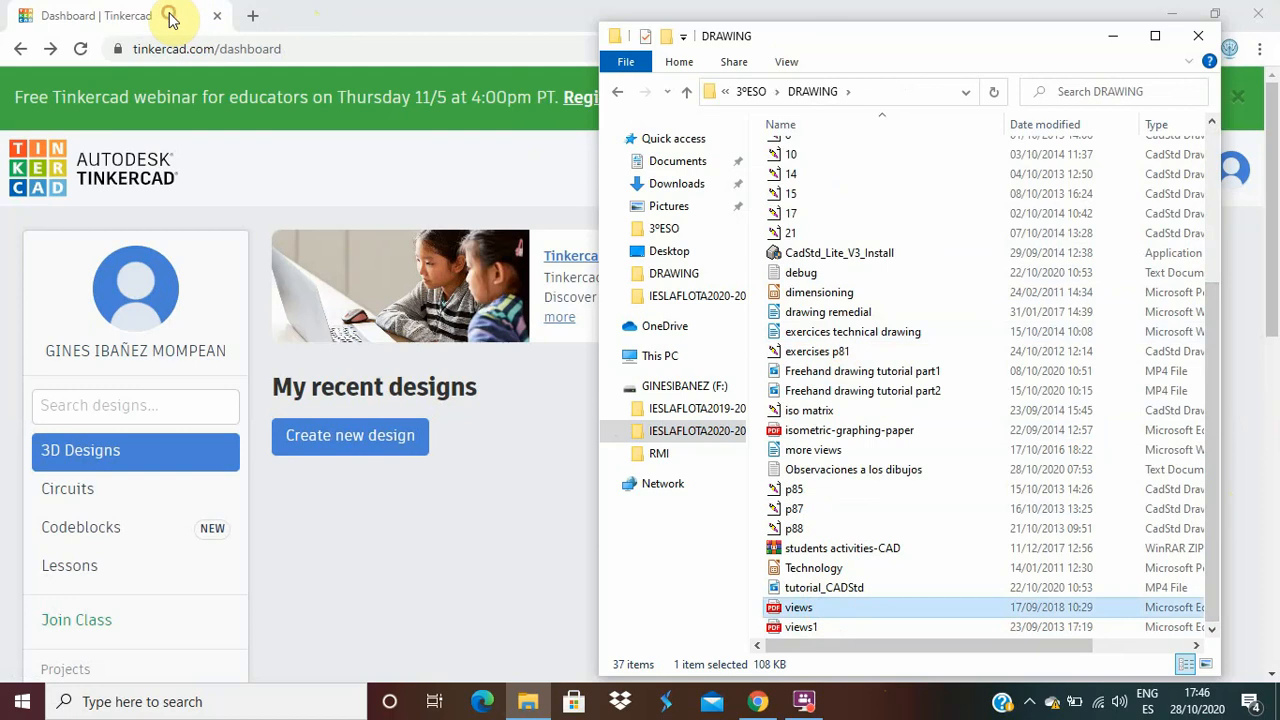
- Return to the Tinkercad dashboard in Chrome and create a new 3D design
{"action": "left_click", "coordinate": [453, 229]}
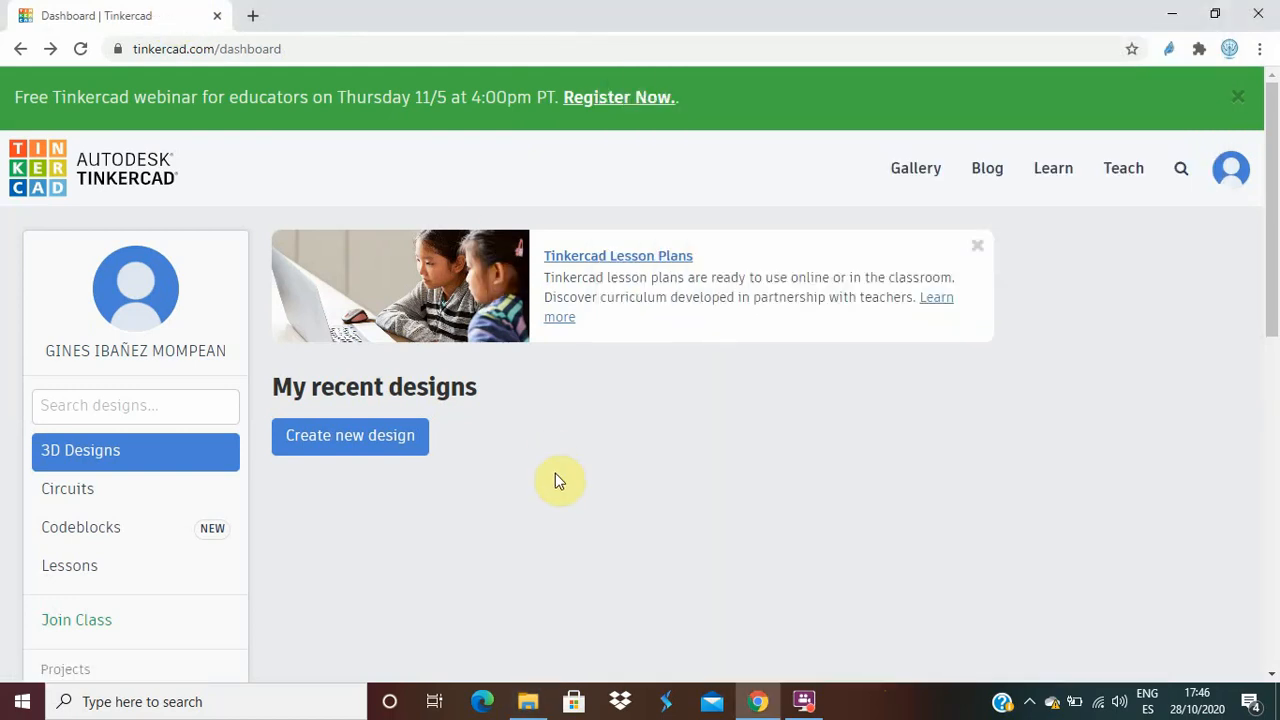
{"action": "left_click", "coordinate": [340, 430]}
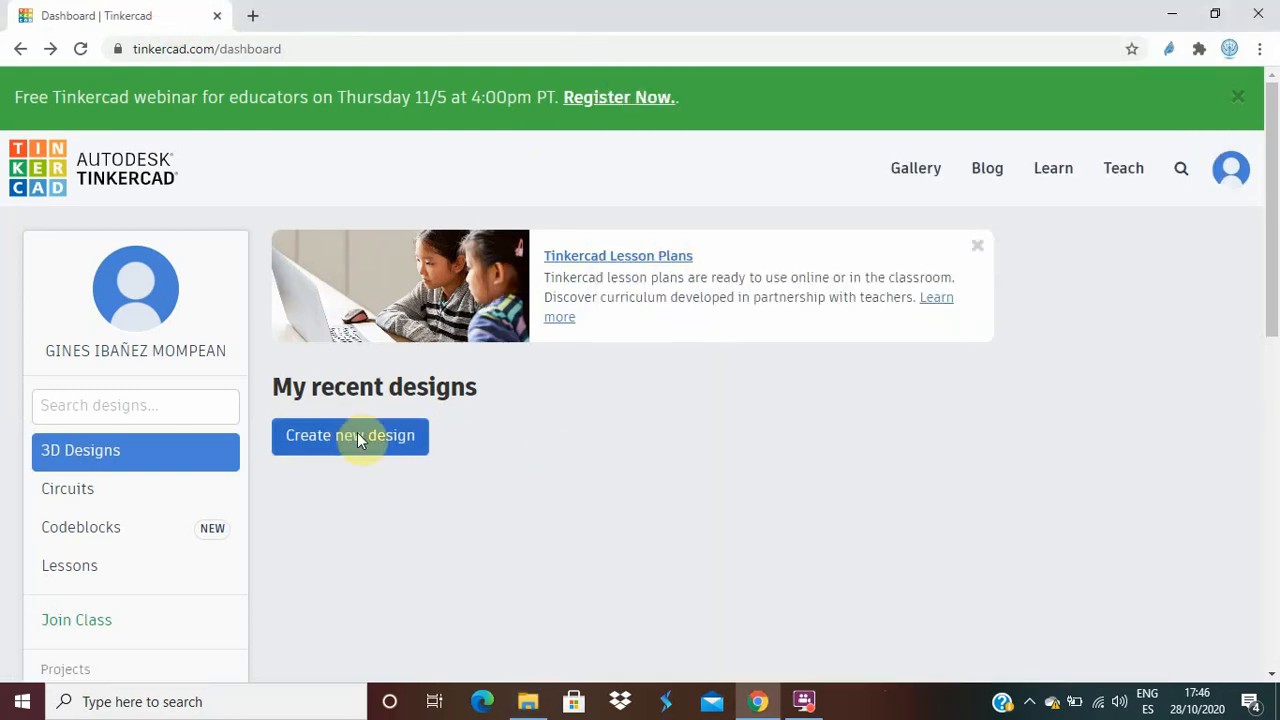
{"action": "left_click", "coordinate": [358, 438]}
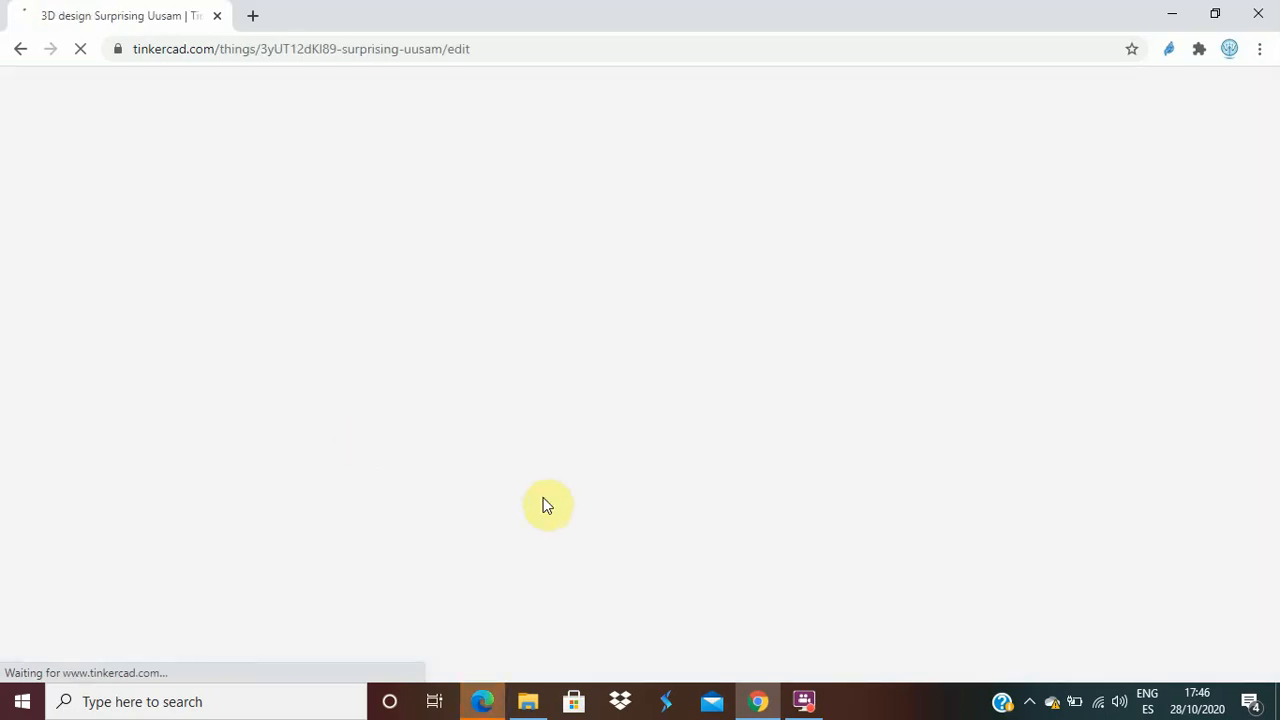
- Switch to views.pdf in Edge and examine figure 5 of the Views exercise sheet up close
{"action": "left_click", "coordinate": [481, 703]}
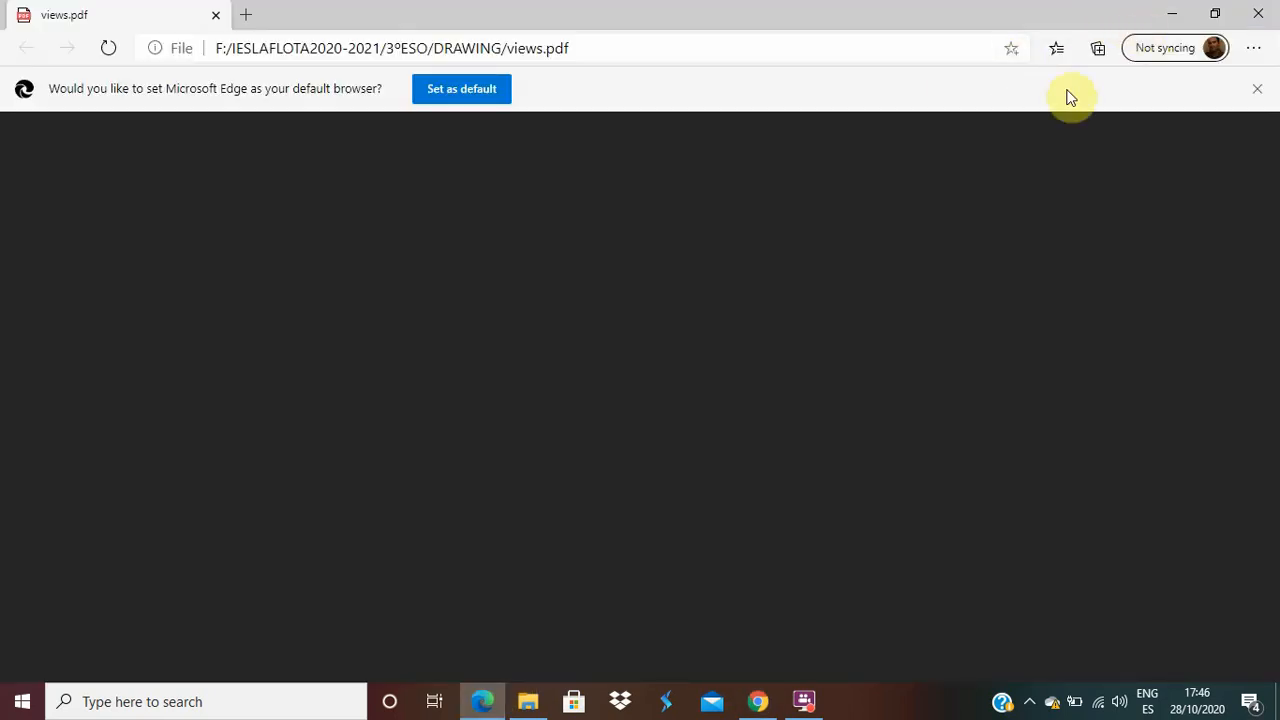
{"action": "left_click", "coordinate": [759, 701]}
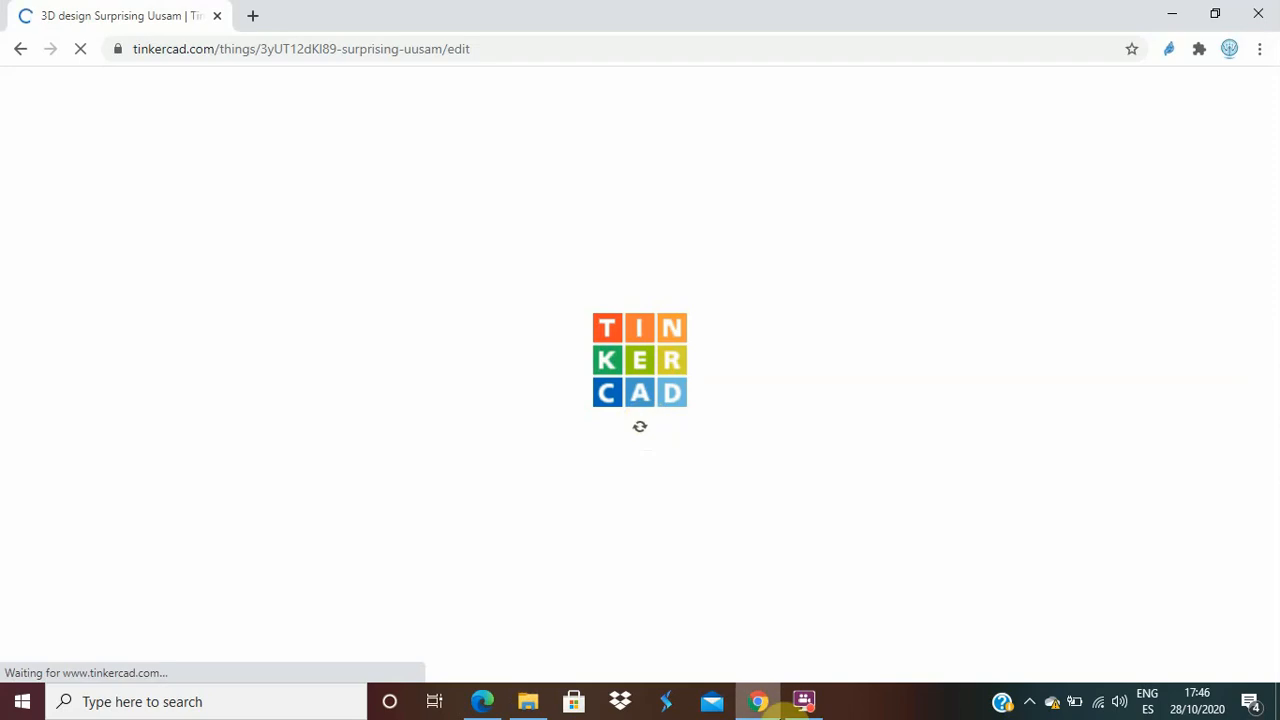
{"action": "left_click", "coordinate": [481, 702]}
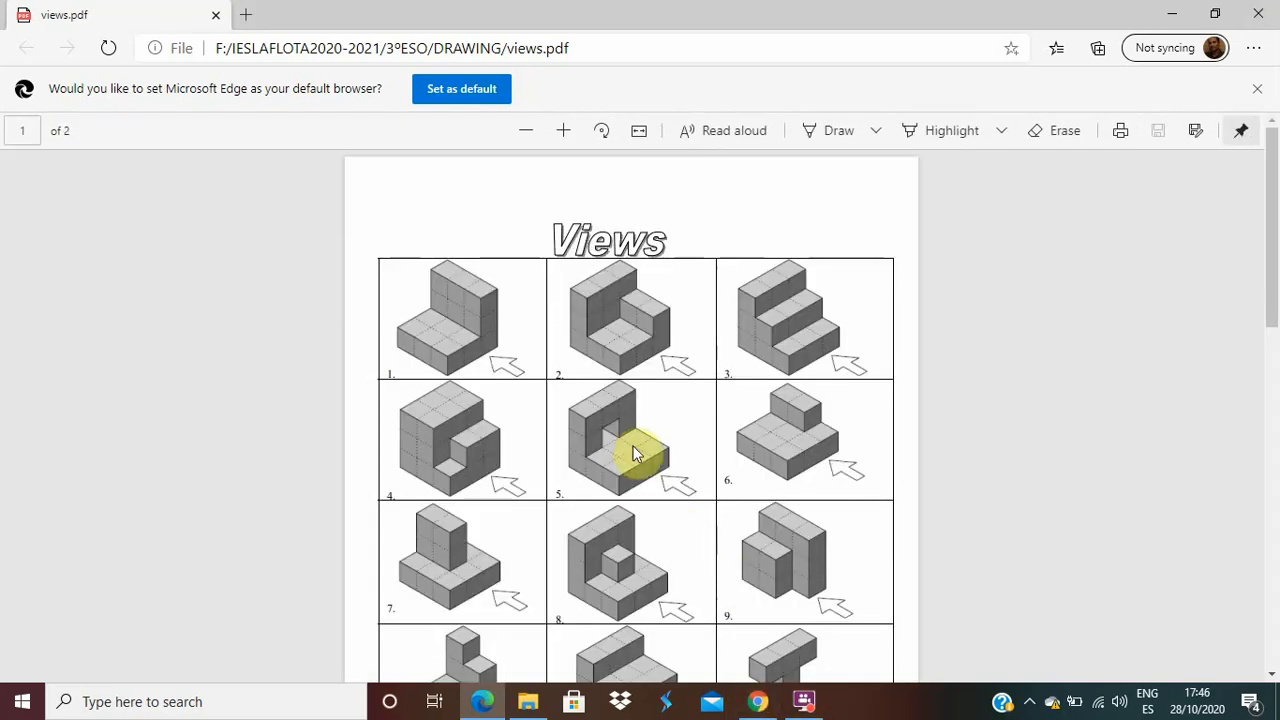
{"action": "left_click", "coordinate": [568, 131]}
{"action": "left_click", "coordinate": [568, 131]}
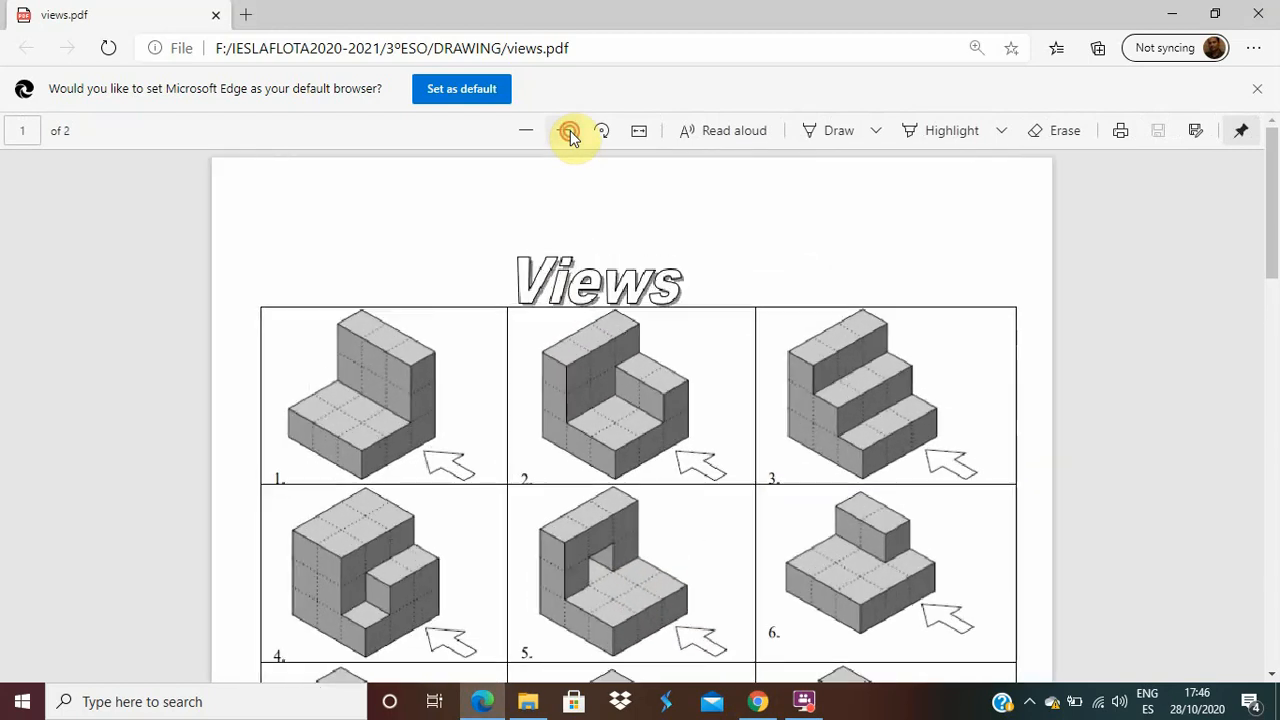
{"action": "left_click", "coordinate": [568, 131]}
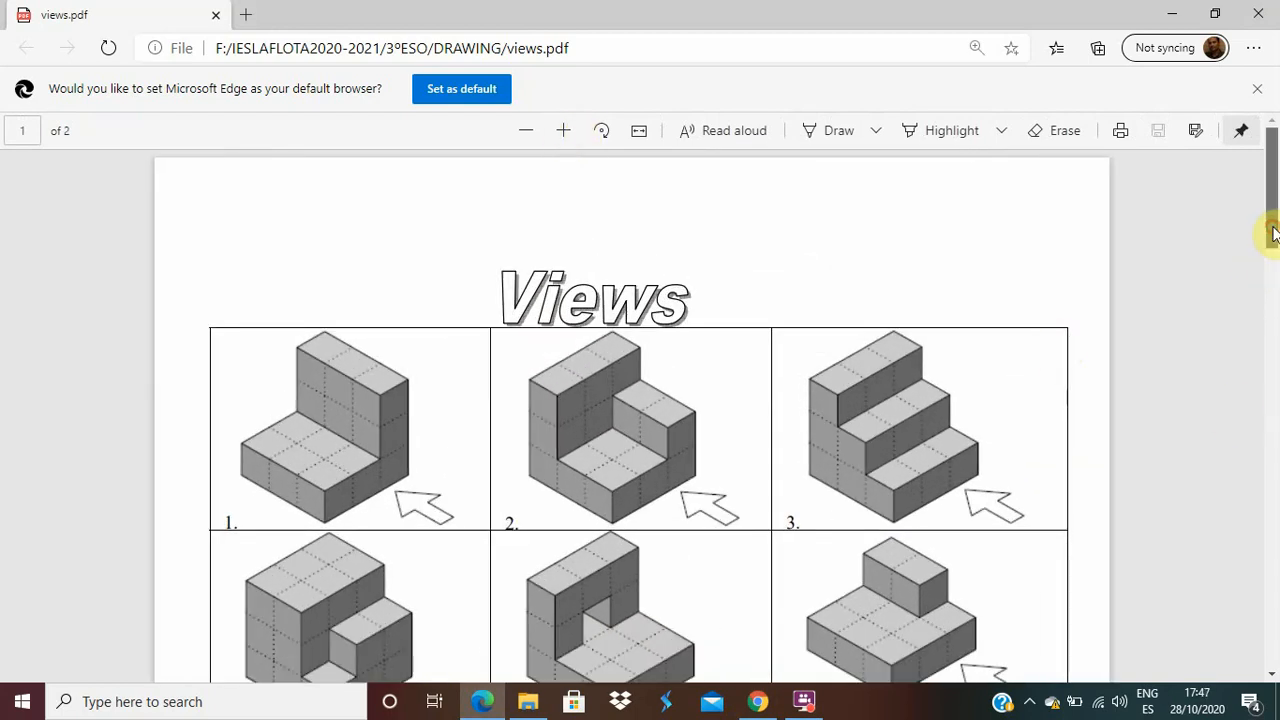
{"action": "left_click_drag", "start_coordinate": [1273, 229], "coordinate": [1273, 280]}
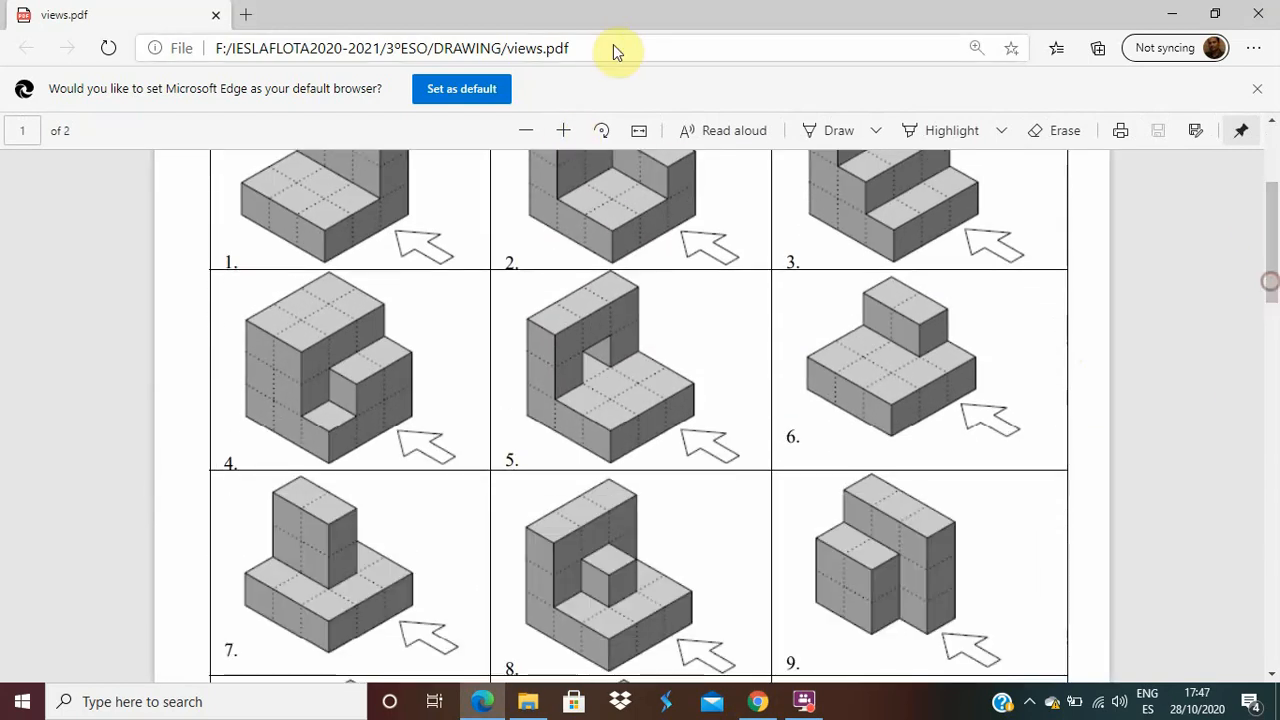
{"action": "left_click", "coordinate": [563, 131]}
{"action": "left_click", "coordinate": [562, 133]}
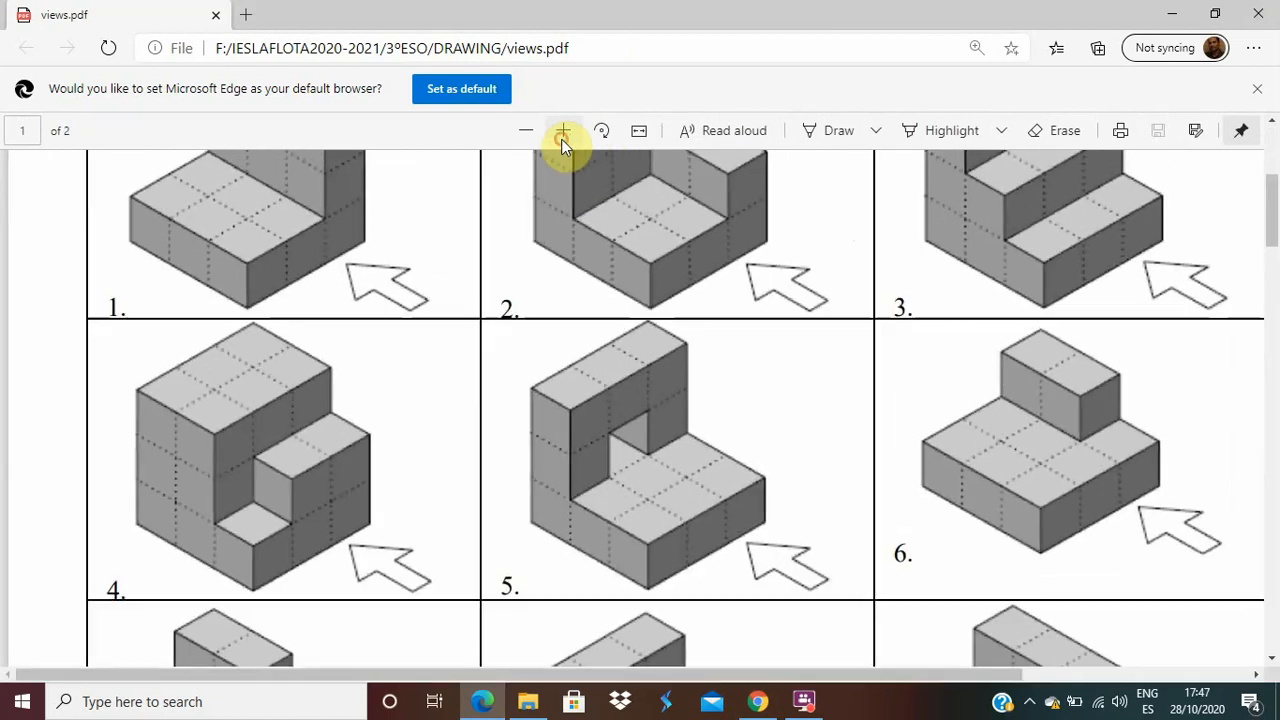
{"action": "left_click", "coordinate": [562, 133]}
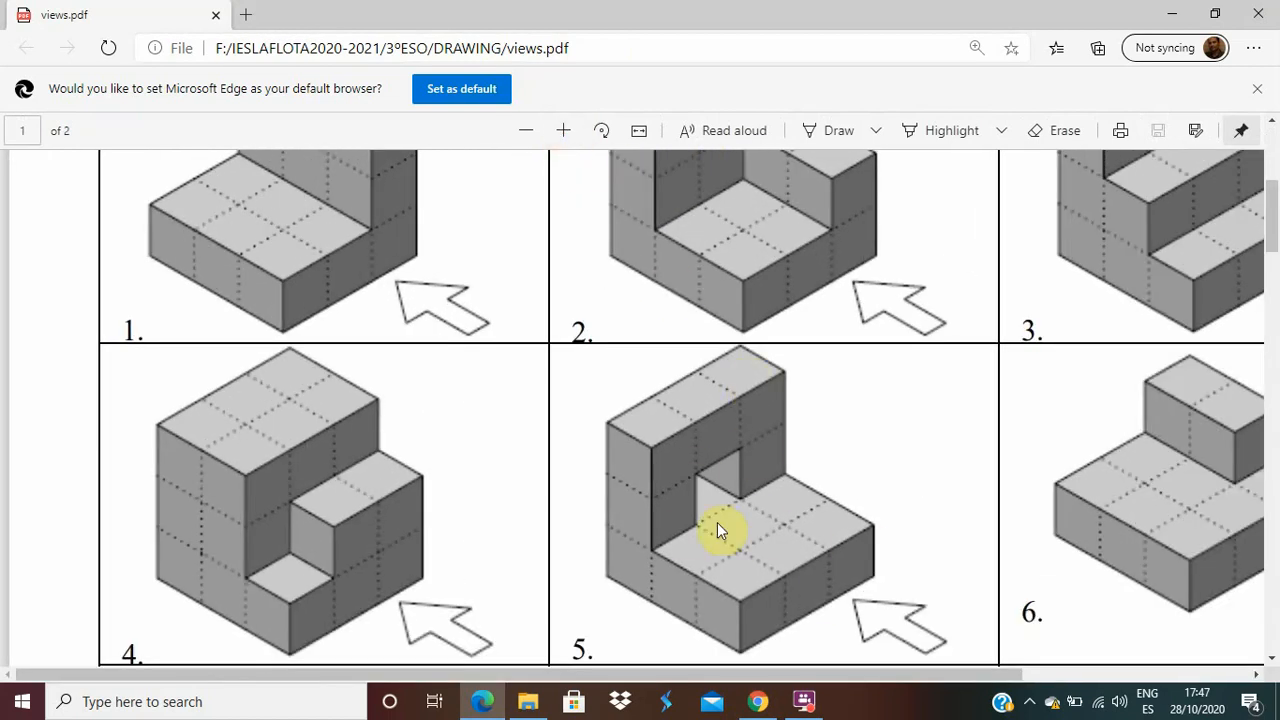
- Switch back to Tinkercad in Chrome and place a solid red box near the middle of the workplane
{"action": "left_click", "coordinate": [776, 703]}
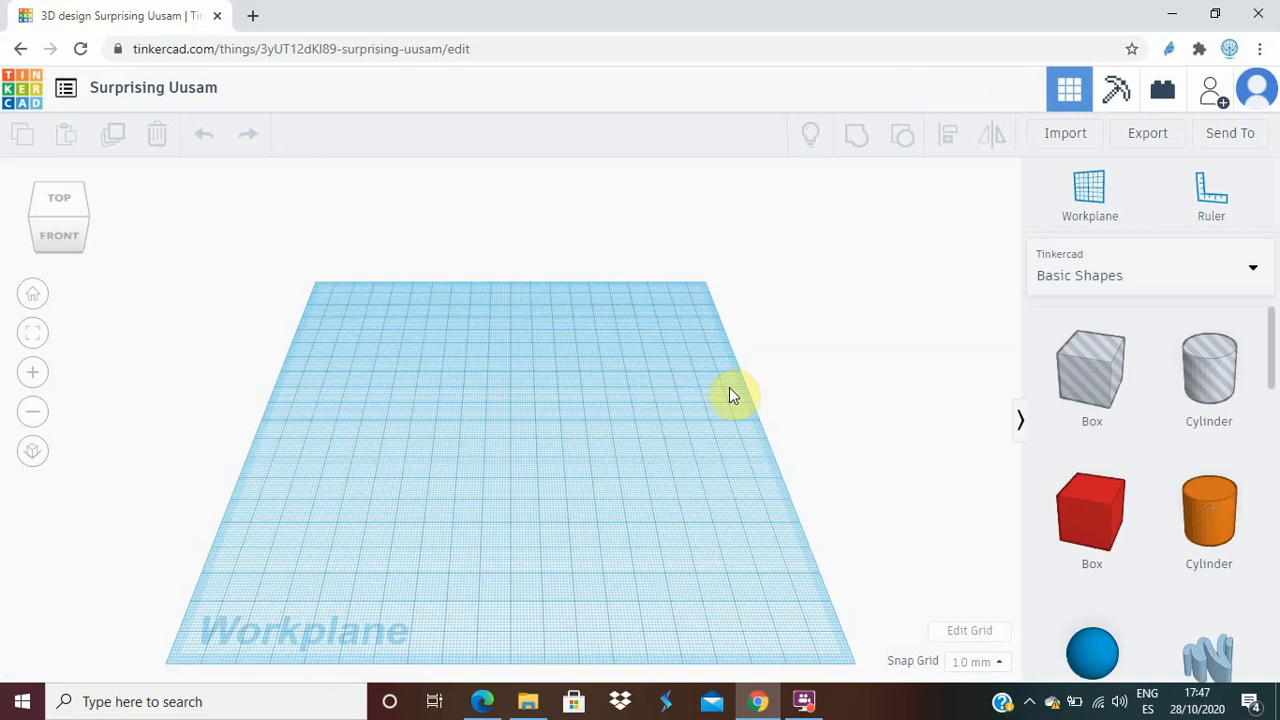
{"action": "left_click", "coordinate": [1093, 512]}
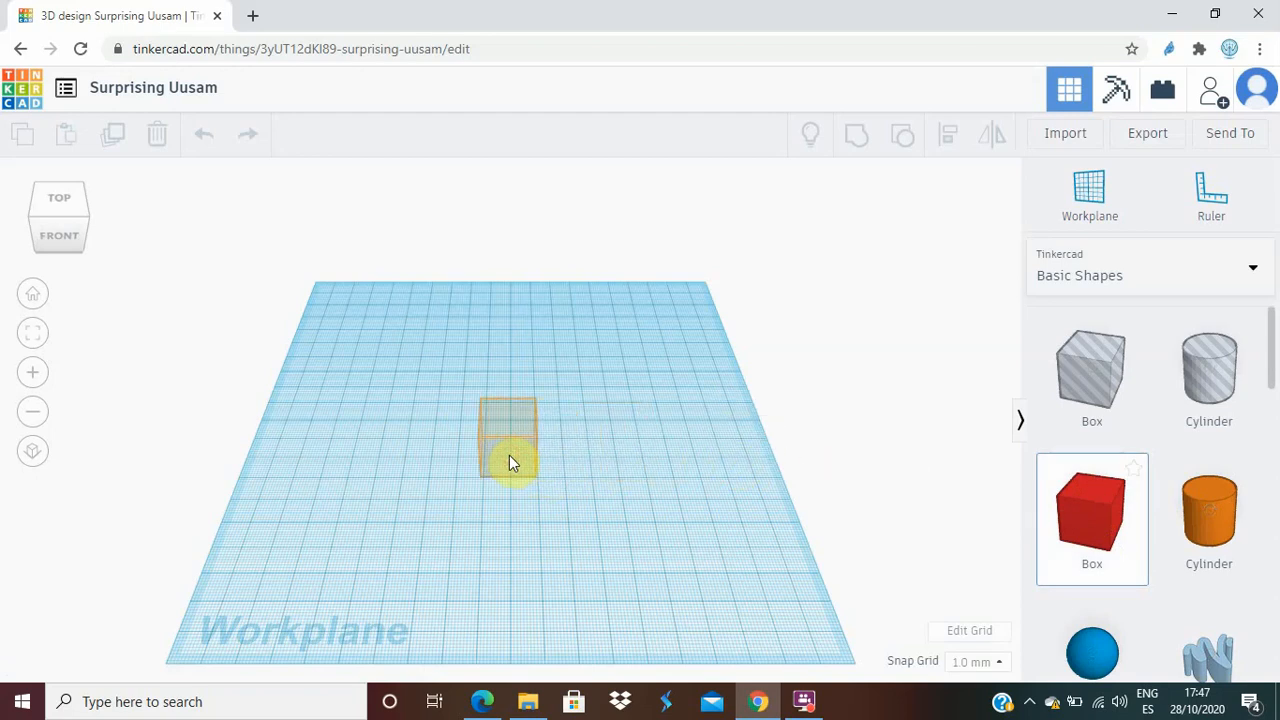
{"action": "left_click", "coordinate": [509, 455]}
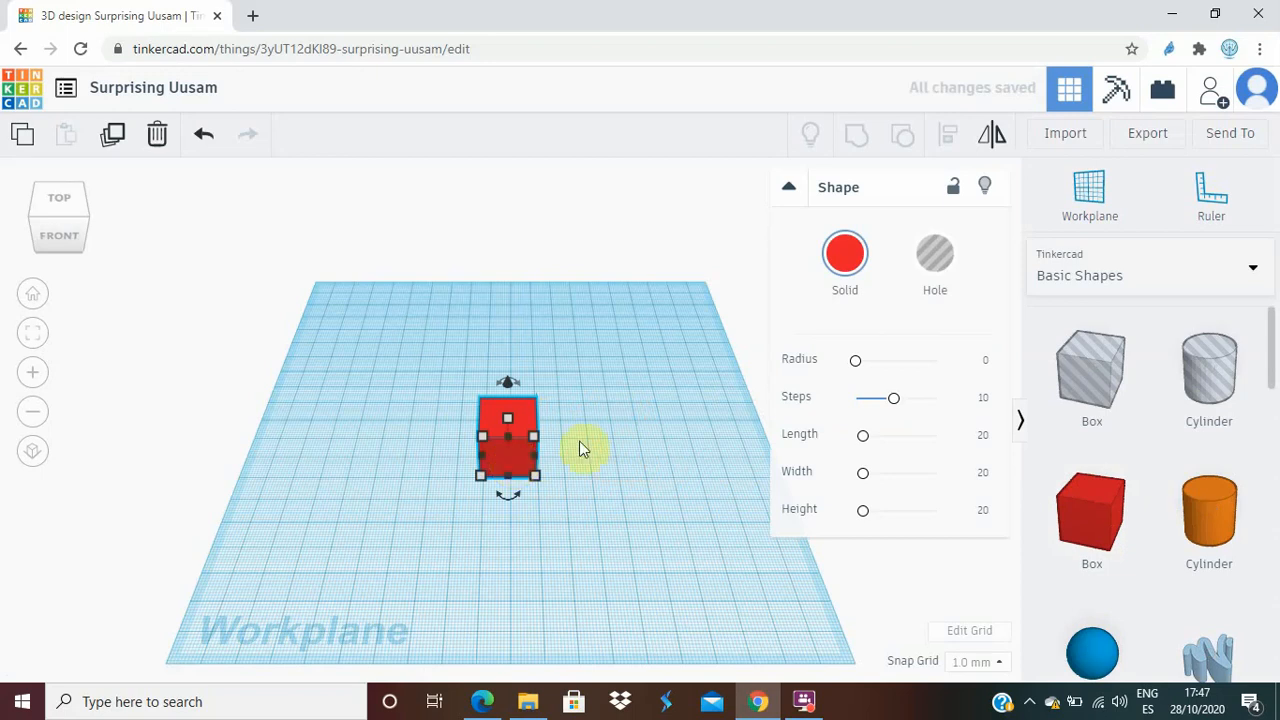
{"action": "left_click", "coordinate": [634, 453]}
{"action": "right_click_drag", "start_coordinate": [632, 458], "coordinate": [642, 430]}
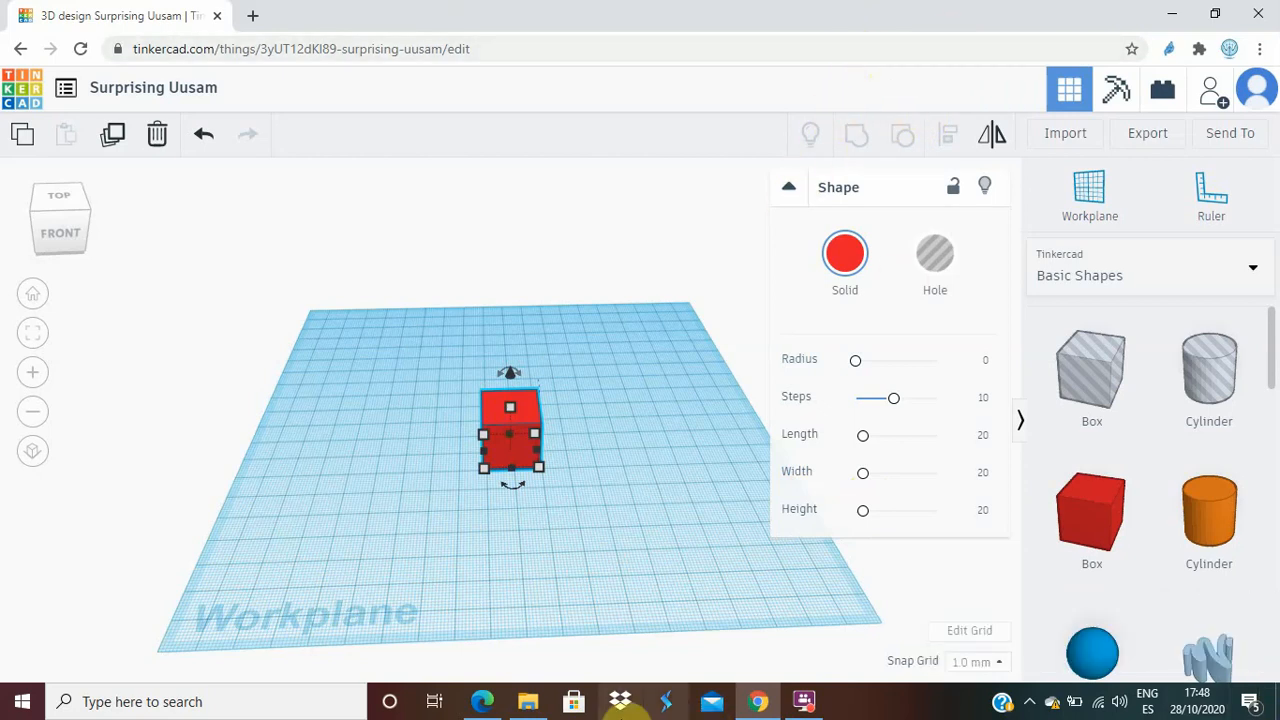
{"action": "scroll", "coordinate": [561, 481], "scroll_direction": "up", "scroll_amount": 3}
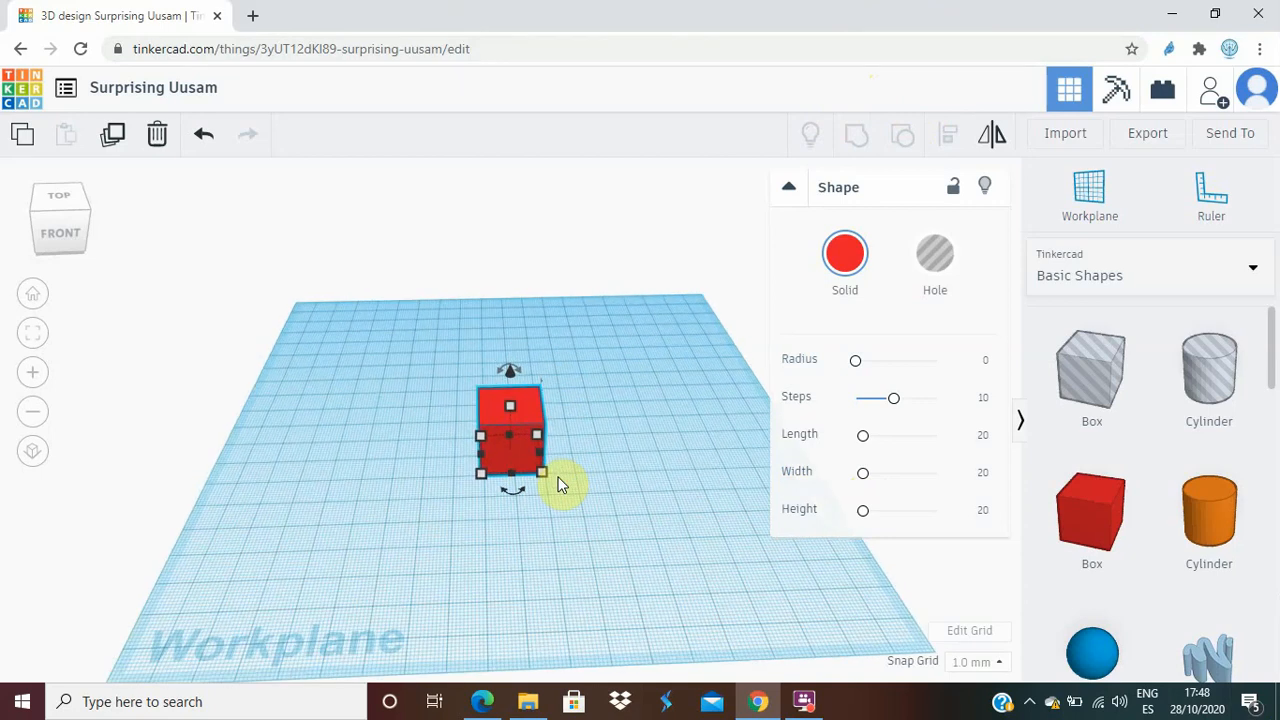
{"action": "scroll", "coordinate": [558, 480], "scroll_direction": "up", "scroll_amount": 3}
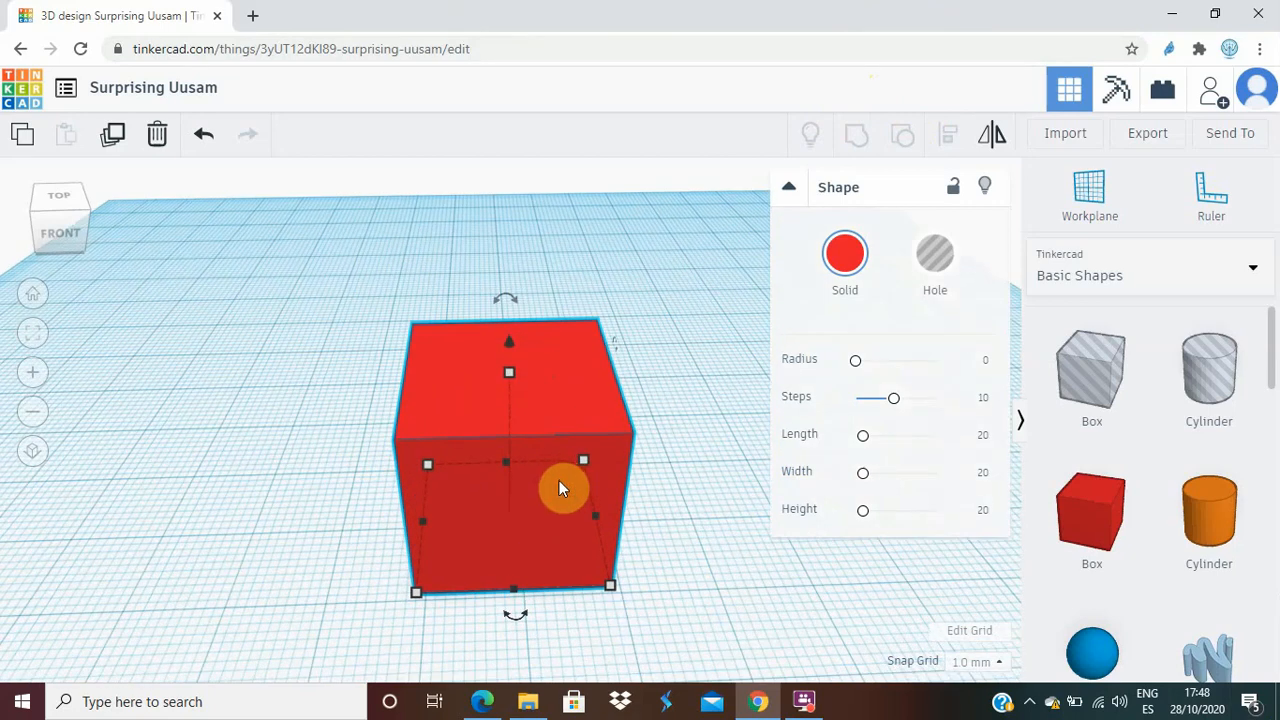
- Stretch the red box from front to back until it is 48 mm deep
{"action": "scroll", "coordinate": [559, 484], "scroll_direction": "down", "scroll_amount": 2}
{"action": "scroll", "coordinate": [559, 484], "scroll_direction": "down", "scroll_amount": 1}
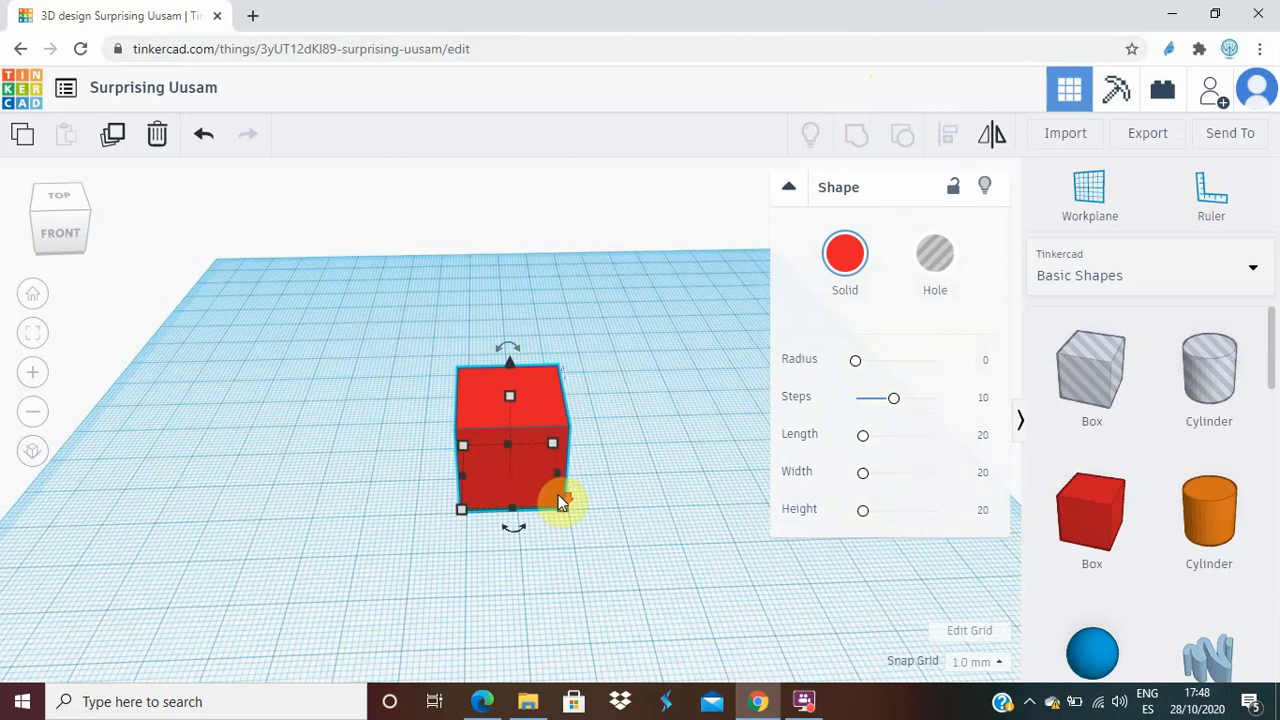
{"action": "scroll", "coordinate": [557, 495], "scroll_direction": "down", "scroll_amount": 1}
{"action": "scroll", "coordinate": [557, 495], "scroll_direction": "up", "scroll_amount": 3}
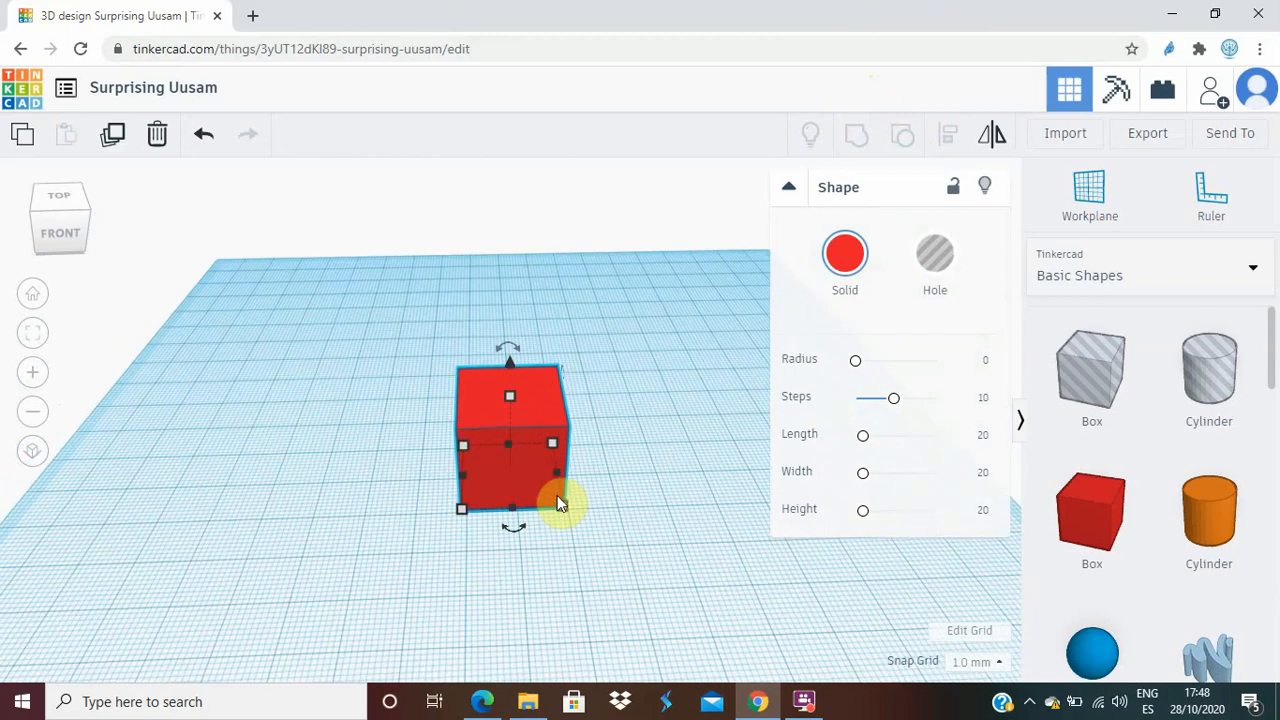
{"action": "scroll", "coordinate": [557, 497], "scroll_direction": "up", "scroll_amount": 4}
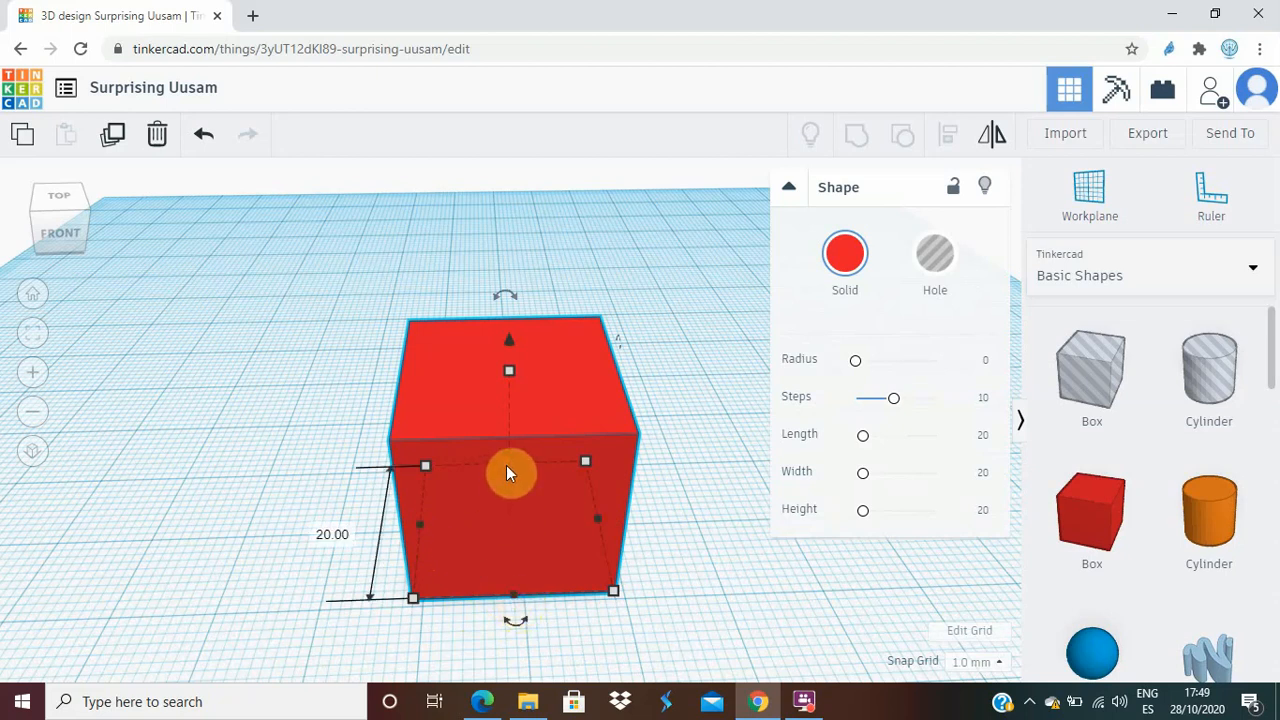
{"action": "left_click_drag", "start_coordinate": [506, 465], "coordinate": [523, 368]}
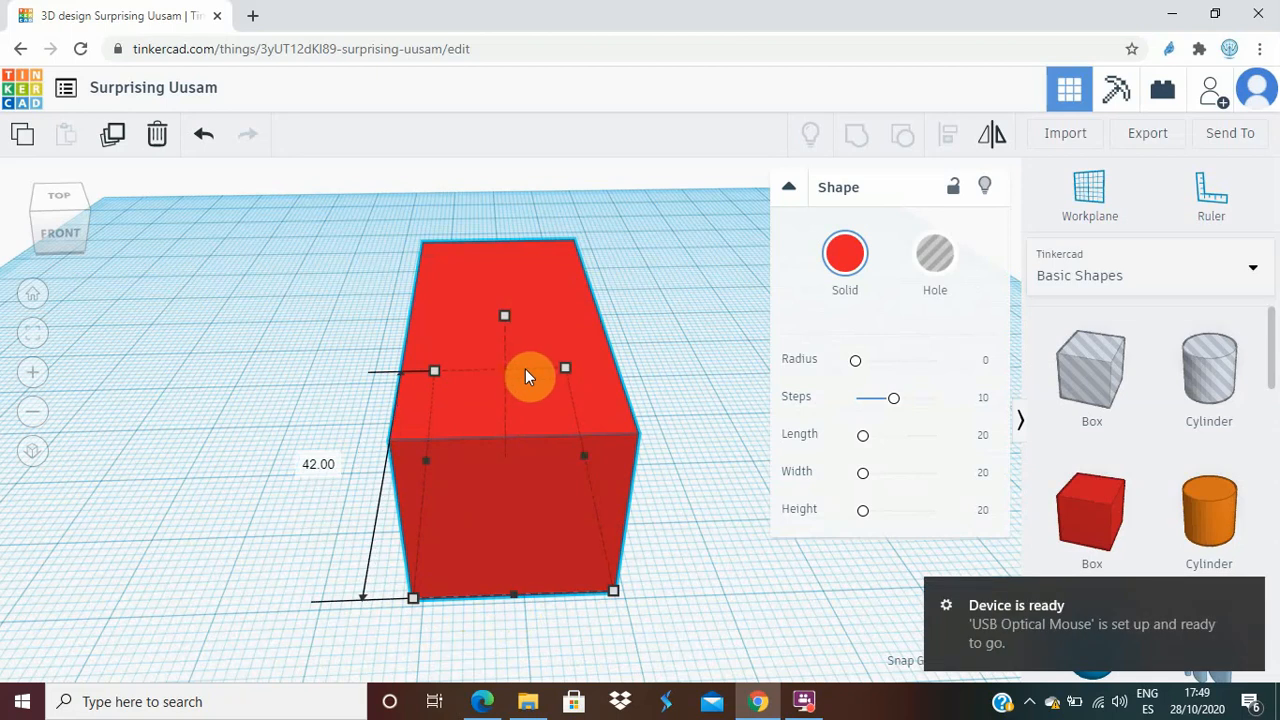
{"action": "left_click_drag", "start_coordinate": [525, 370], "coordinate": [522, 380]}
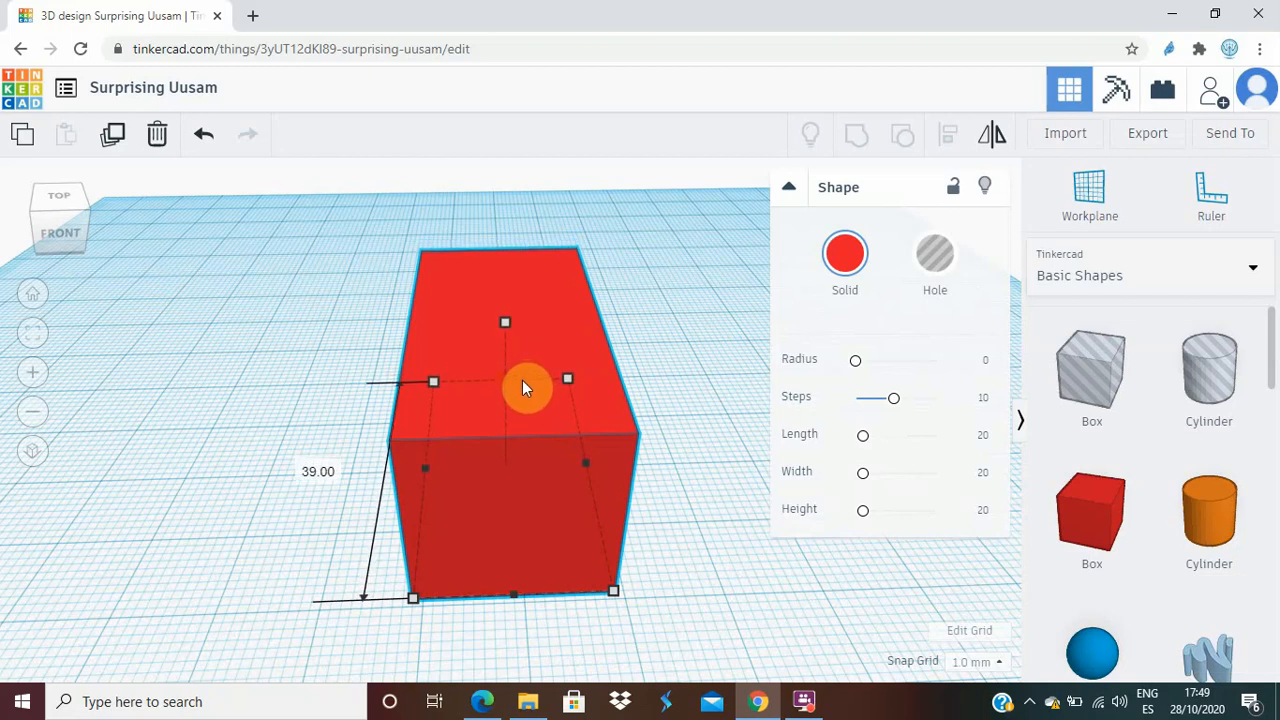
{"action": "mouse_move", "coordinate": [522, 381]}
{"action": "left_mouse_down"}
{"action": "mouse_move", "coordinate": [523, 417]}
{"action": "mouse_move", "coordinate": [530, 345]}
{"action": "mouse_move", "coordinate": [530, 359]}
{"action": "left_mouse_up"}
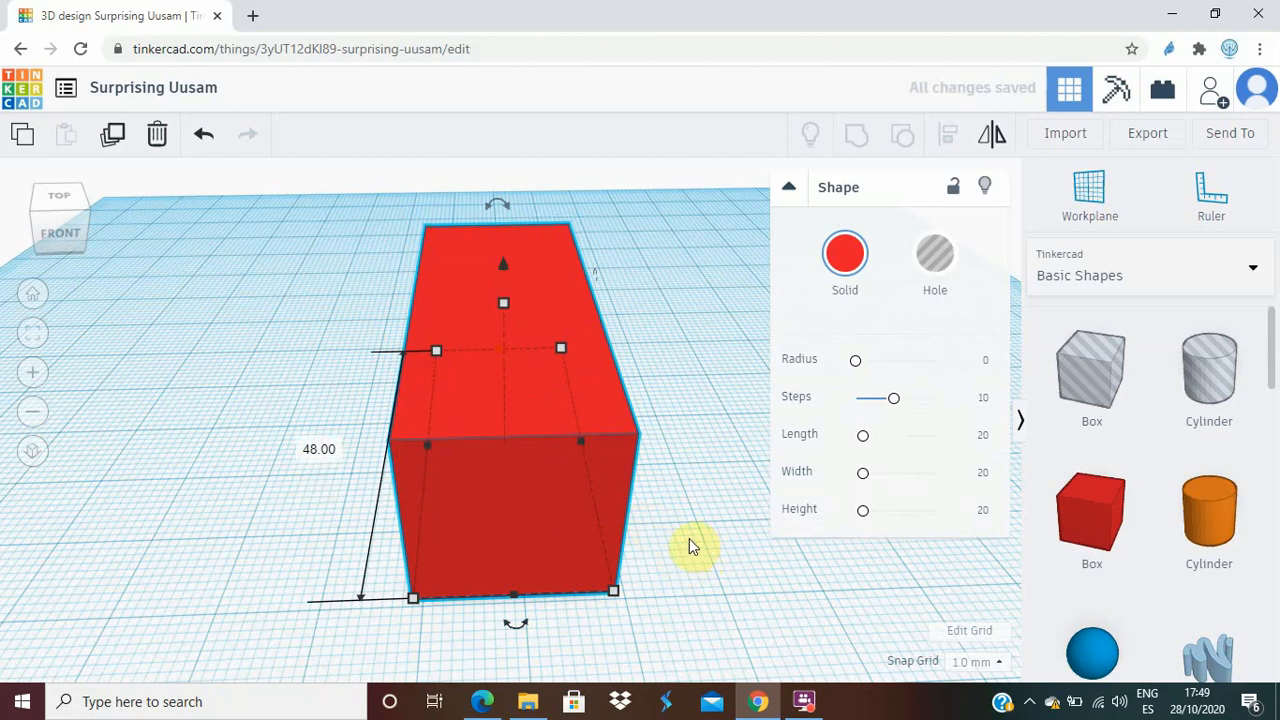
- Widen the red box sideways to 48 mm, keeping it resting on the workplane
{"action": "right_click_drag", "start_coordinate": [686, 541], "coordinate": [634, 529]}
{"action": "scroll", "coordinate": [634, 529], "scroll_direction": "down", "scroll_amount": 2}
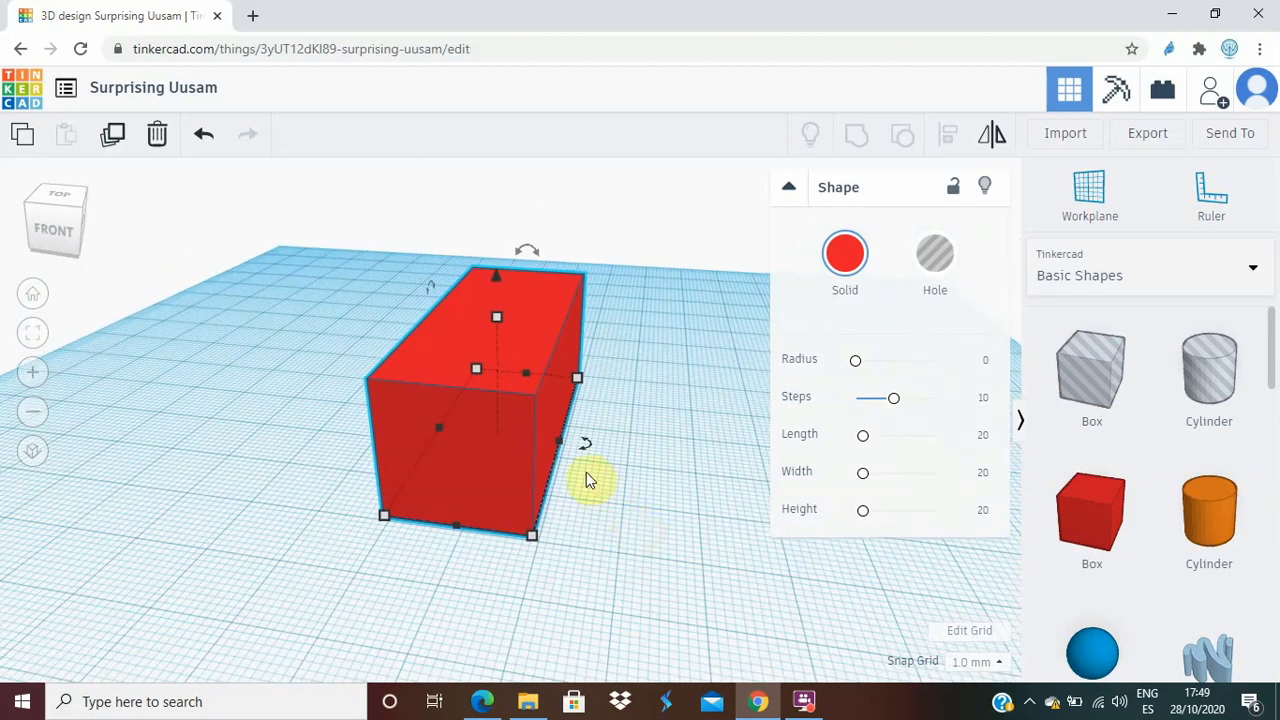
{"action": "mouse_move", "coordinate": [559, 440]}
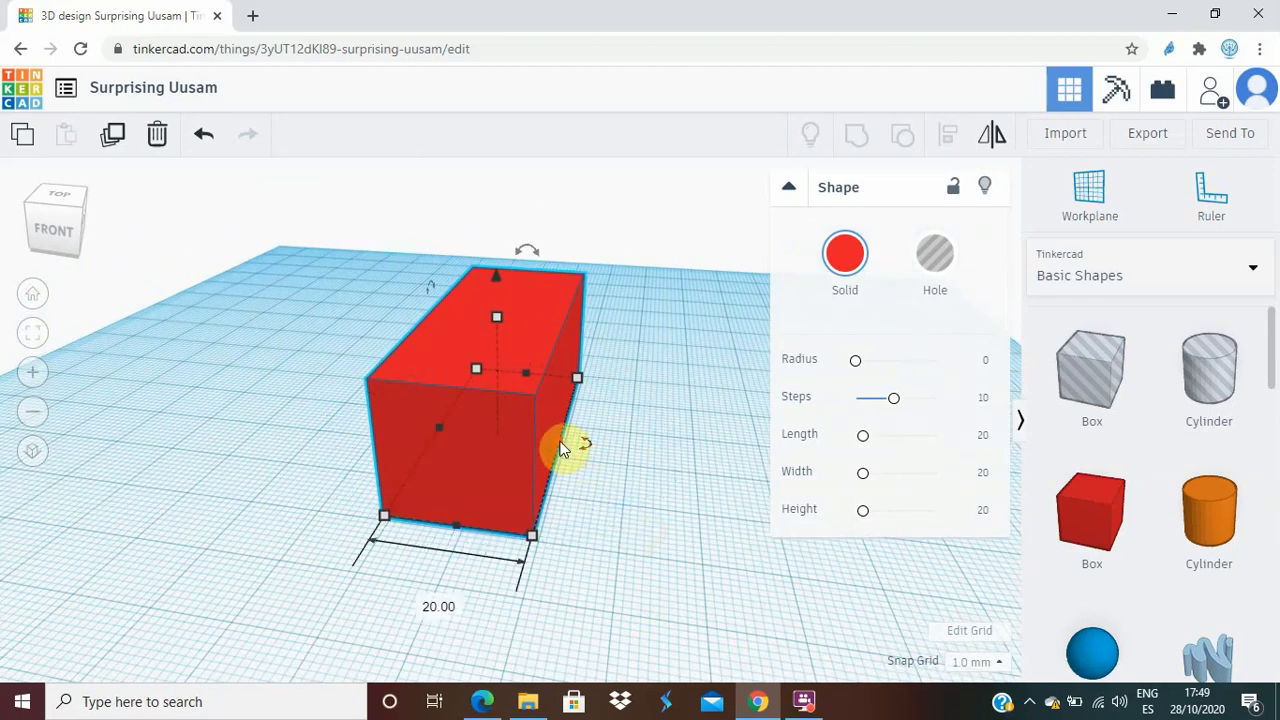
{"action": "left_click_drag", "start_coordinate": [563, 449], "coordinate": [742, 482]}
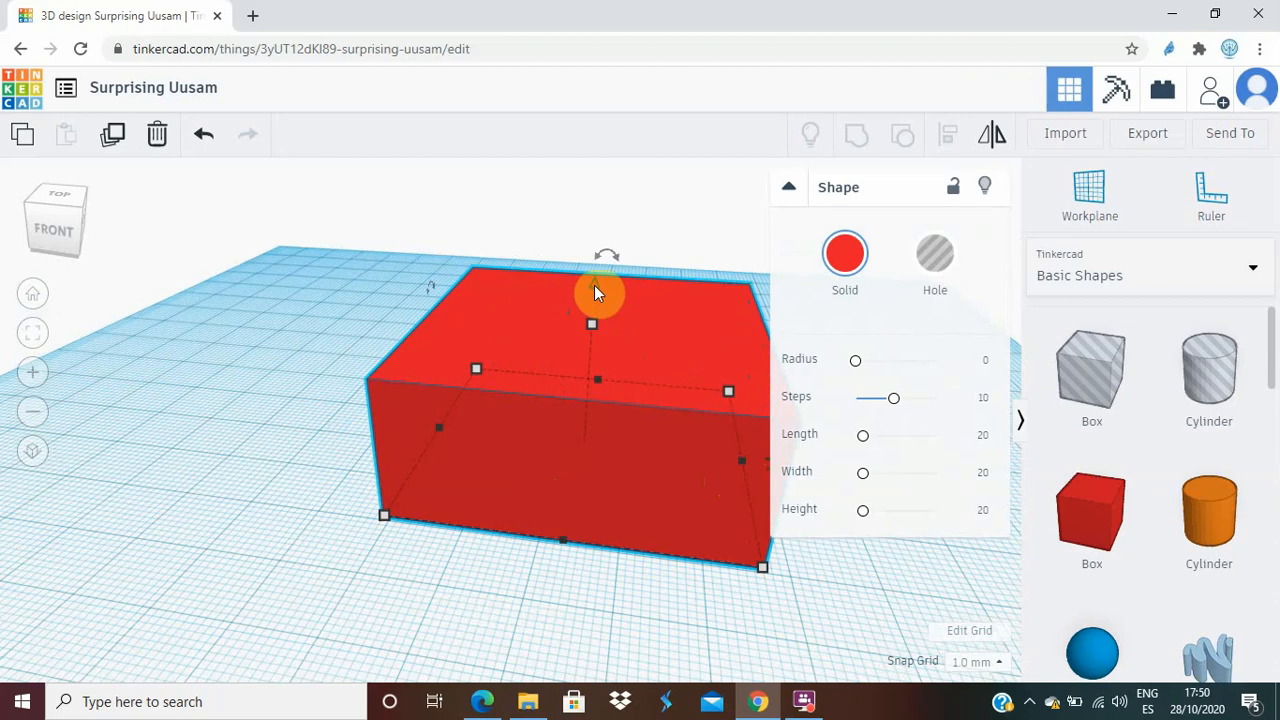
{"action": "mouse_move", "coordinate": [594, 284]}
{"action": "left_mouse_down"}
{"action": "mouse_move", "coordinate": [598, 299]}
{"action": "mouse_move", "coordinate": [600, 286]}
{"action": "left_mouse_up"}
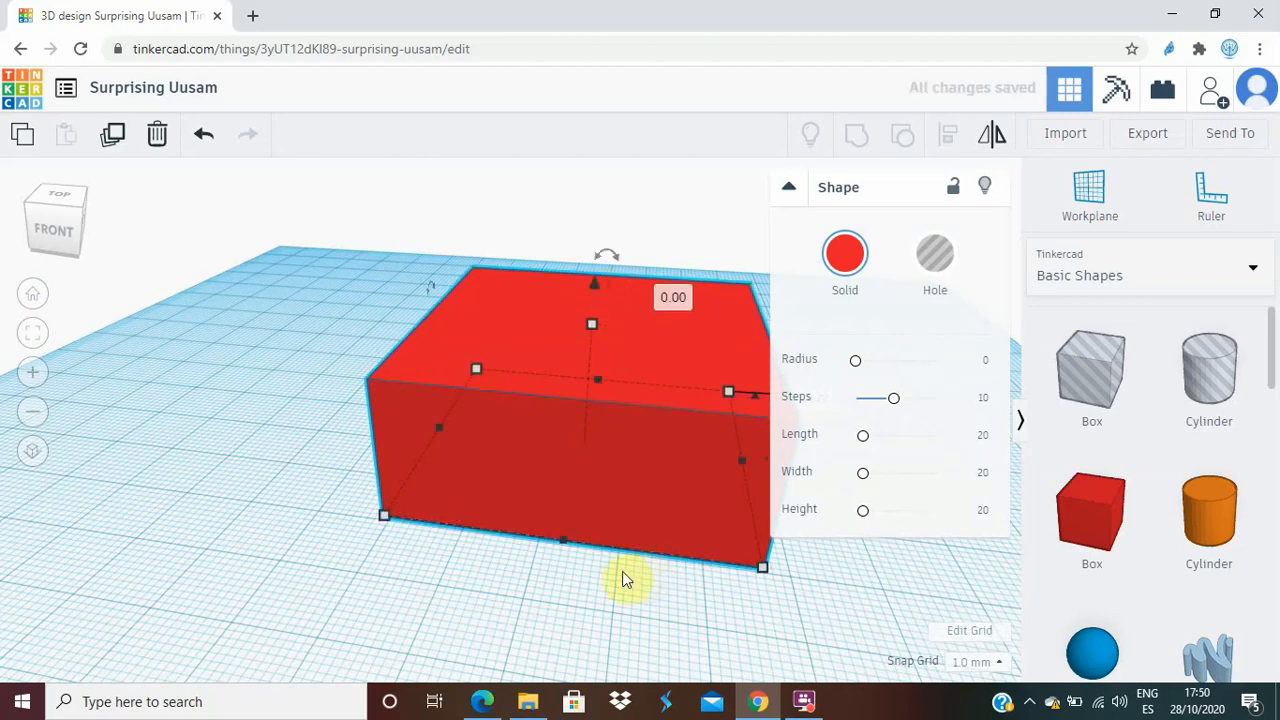
- Lower the height of the red box to 16 mm to form the base slab
{"action": "scroll", "coordinate": [580, 582], "scroll_direction": "down", "scroll_amount": 2}
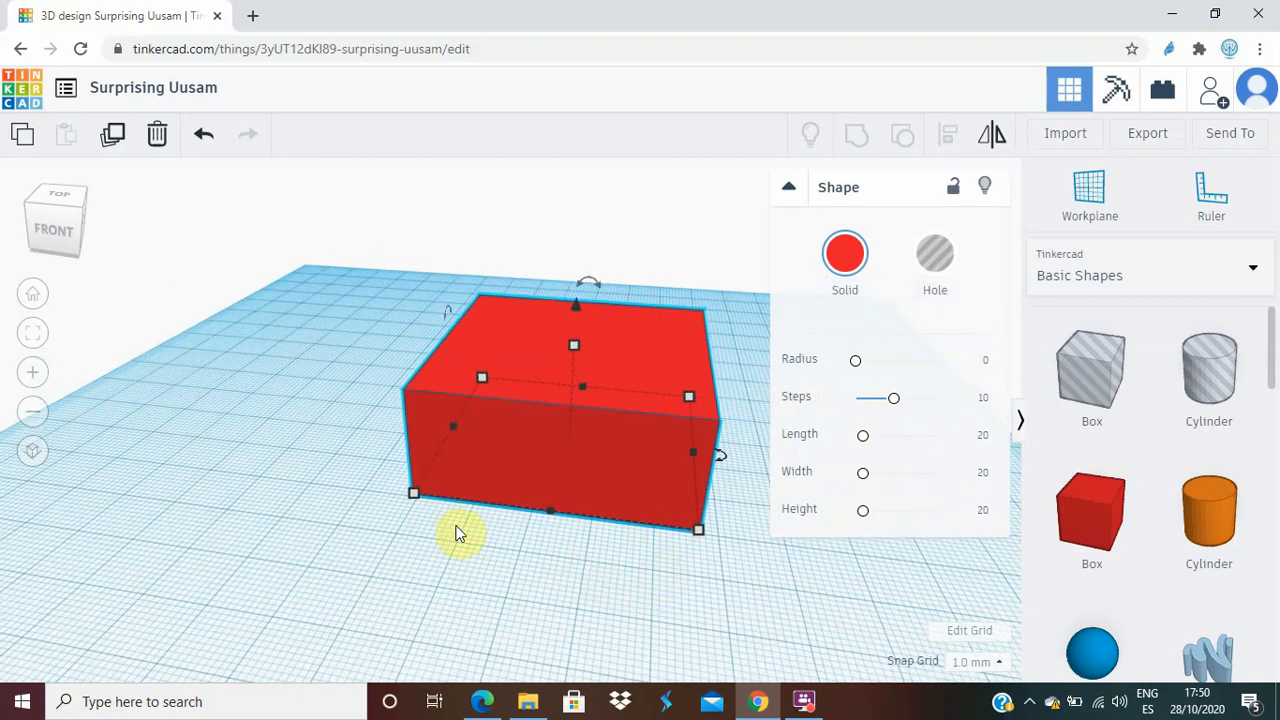
{"action": "right_click_drag", "start_coordinate": [475, 536], "coordinate": [625, 506]}
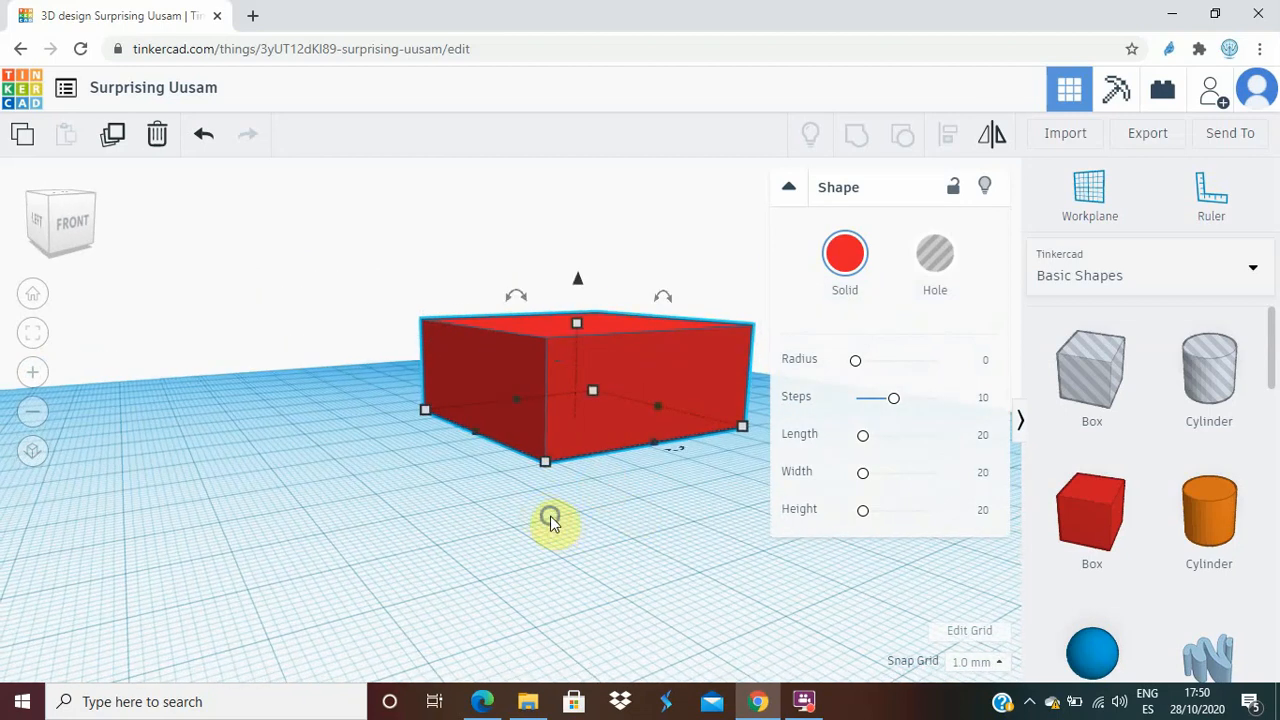
{"action": "right_click_drag", "start_coordinate": [550, 520], "coordinate": [457, 531]}
{"action": "left_click", "coordinate": [514, 464]}
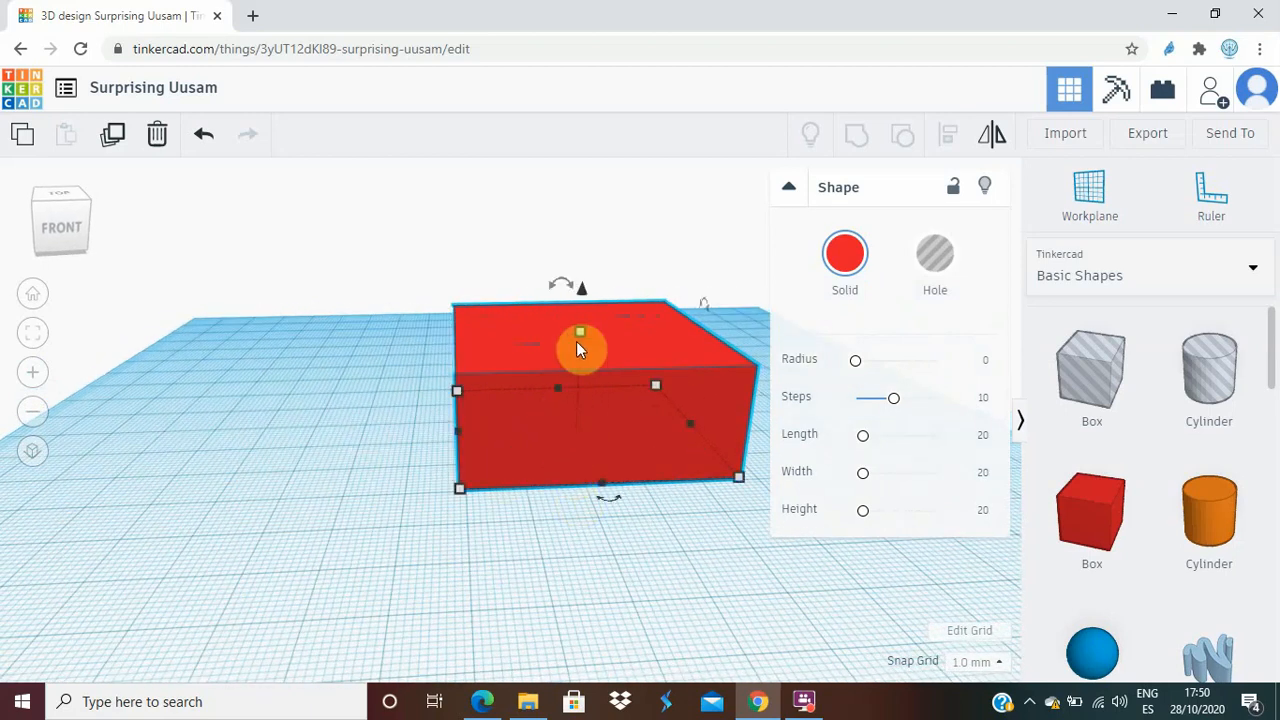
{"action": "mouse_move", "coordinate": [582, 335]}
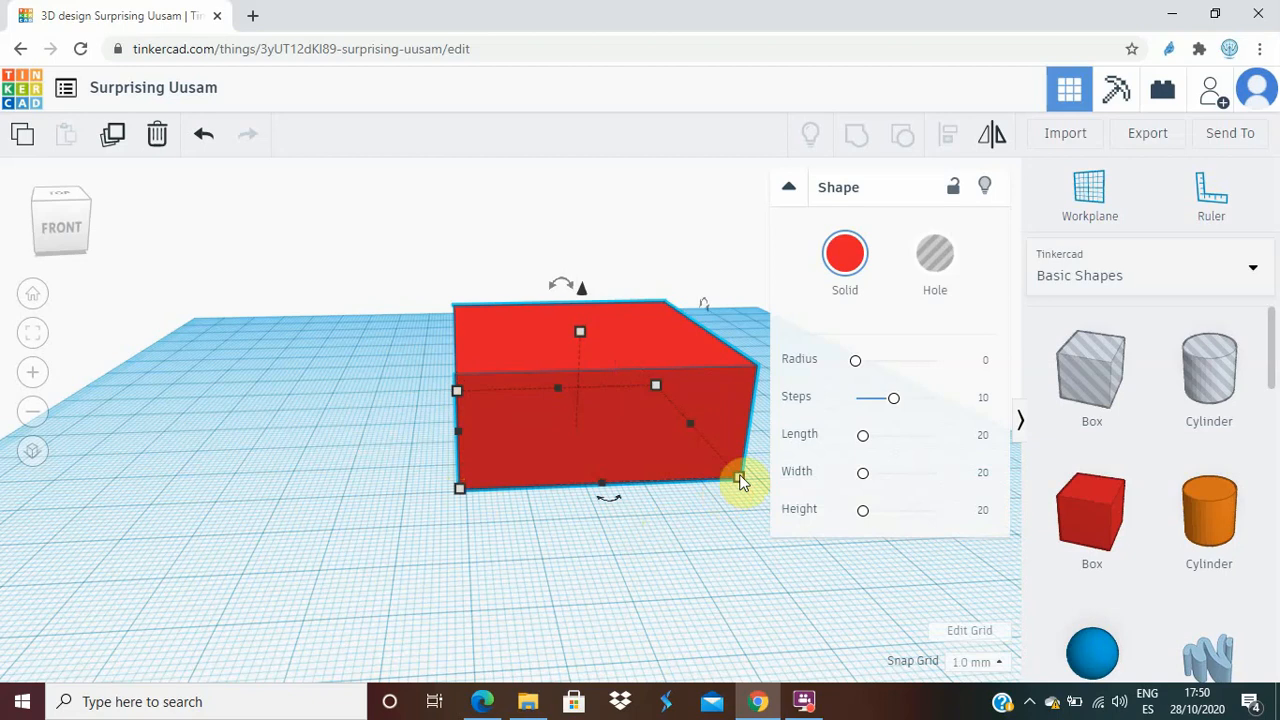
{"action": "mouse_move", "coordinate": [739, 478]}
{"action": "mouse_move", "coordinate": [658, 388]}
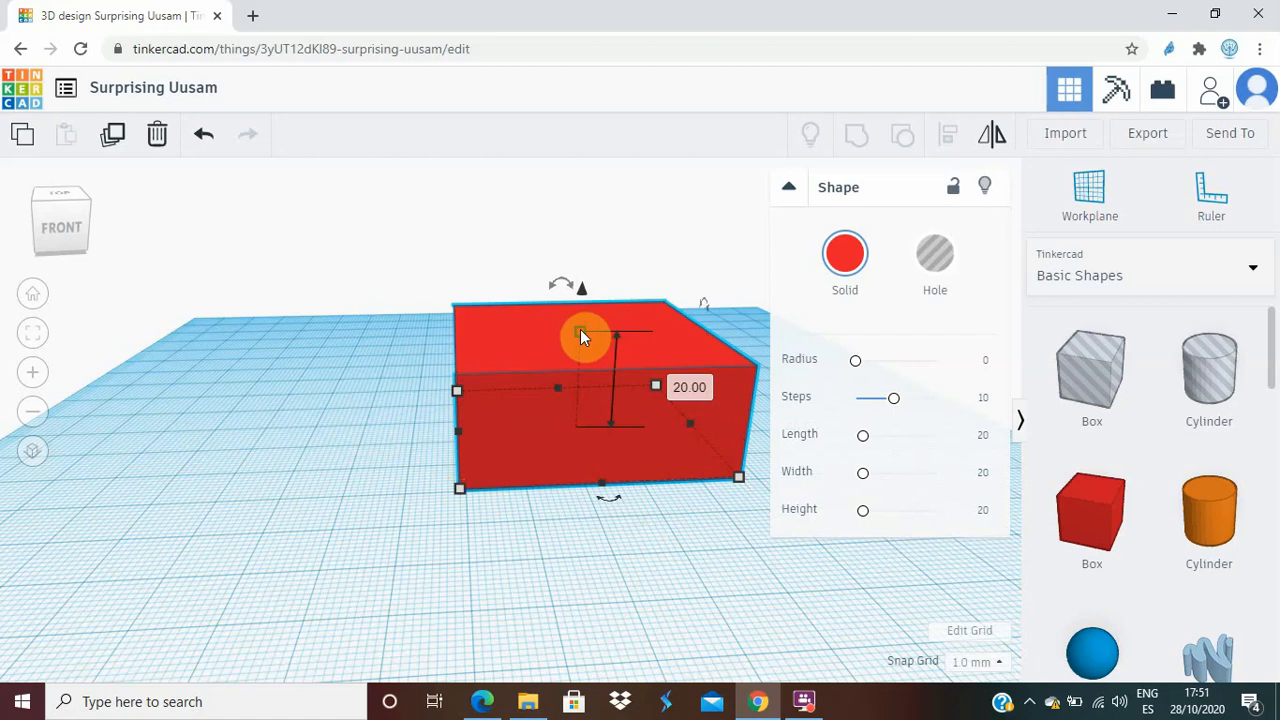
{"action": "left_click_drag", "start_coordinate": [580, 329], "coordinate": [585, 351]}
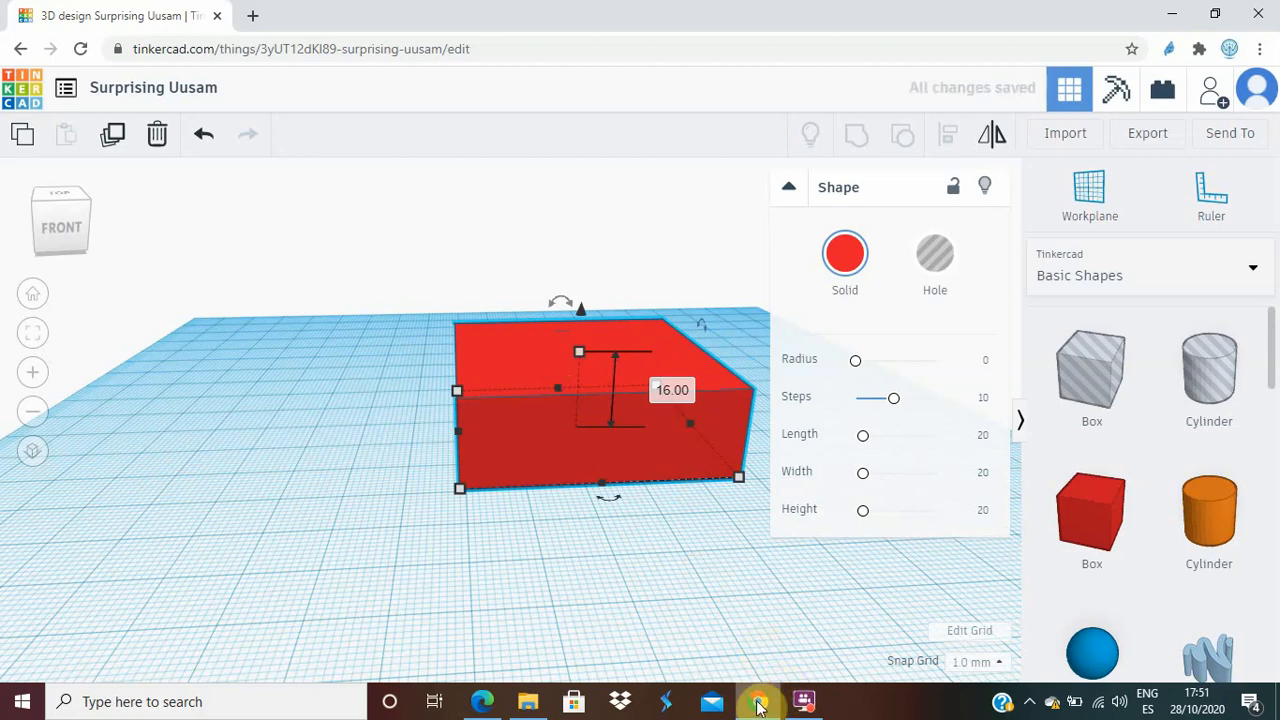
- Switch to views.pdf in Edge to check figure 5 on the exercise sheet, and return to Tinkercad in Chrome
{"action": "left_click", "coordinate": [490, 706]}
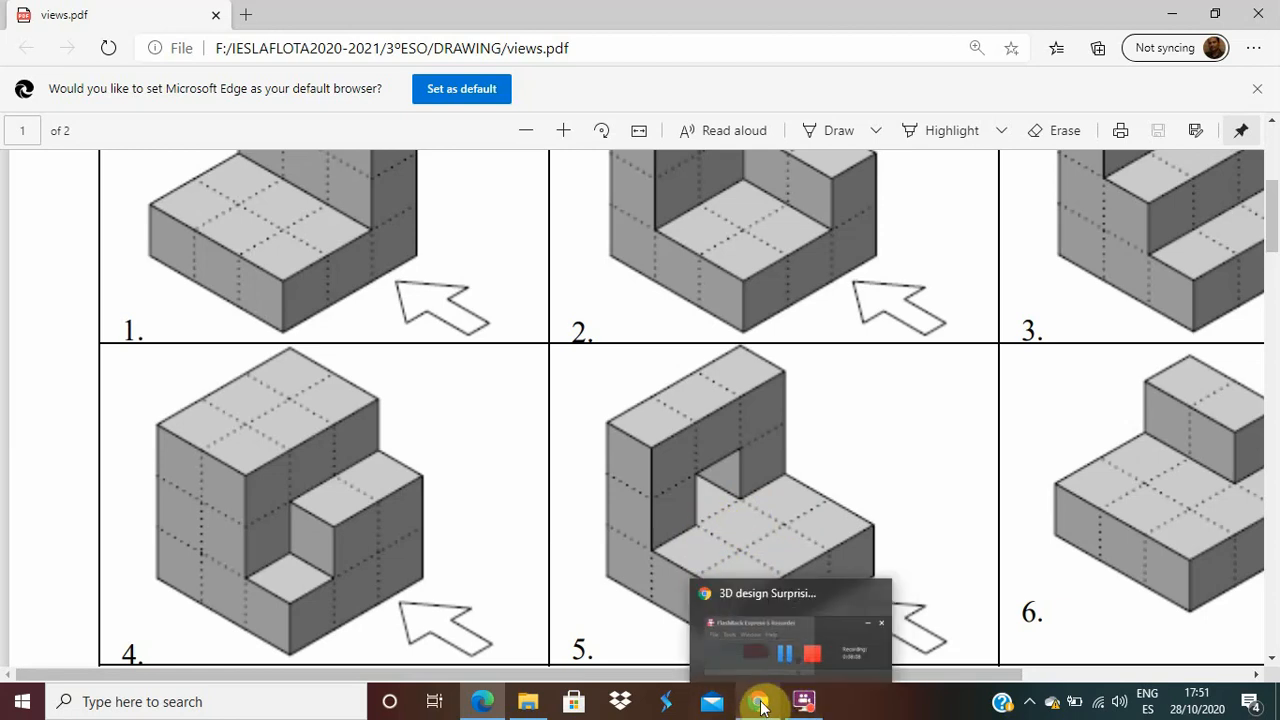
{"action": "mouse_move", "coordinate": [478, 703]}
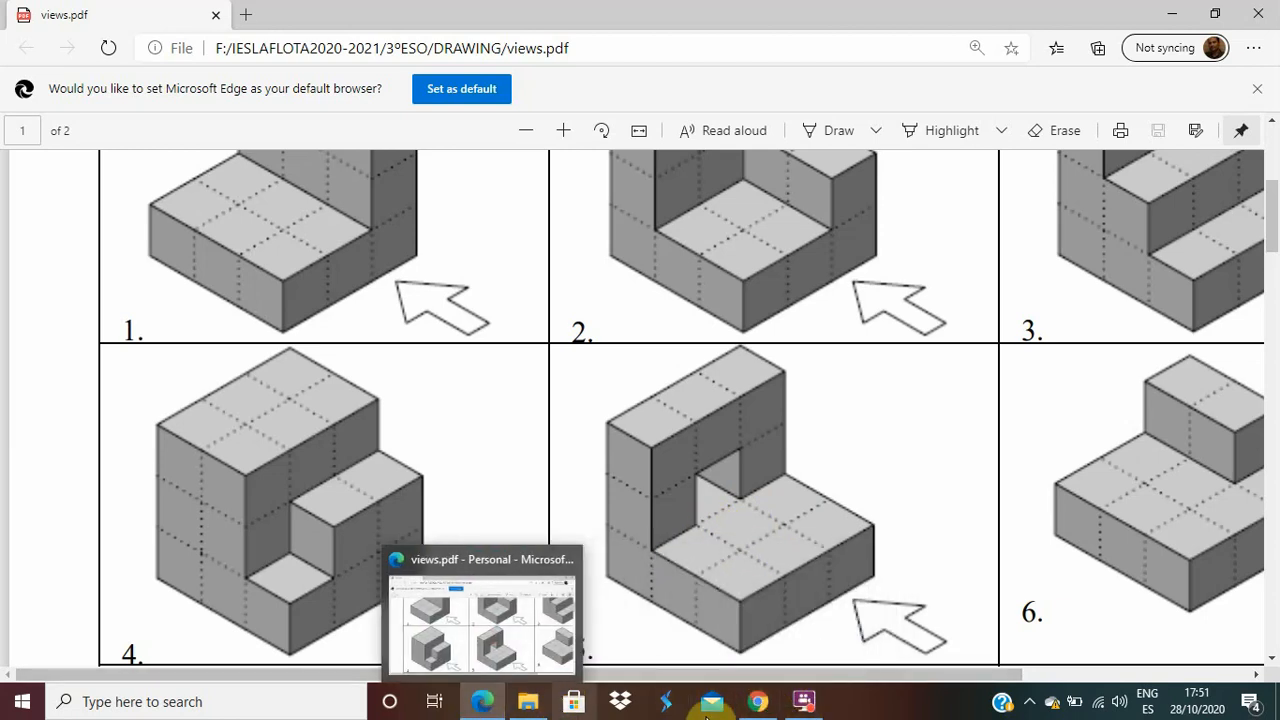
{"action": "left_click", "coordinate": [758, 703]}
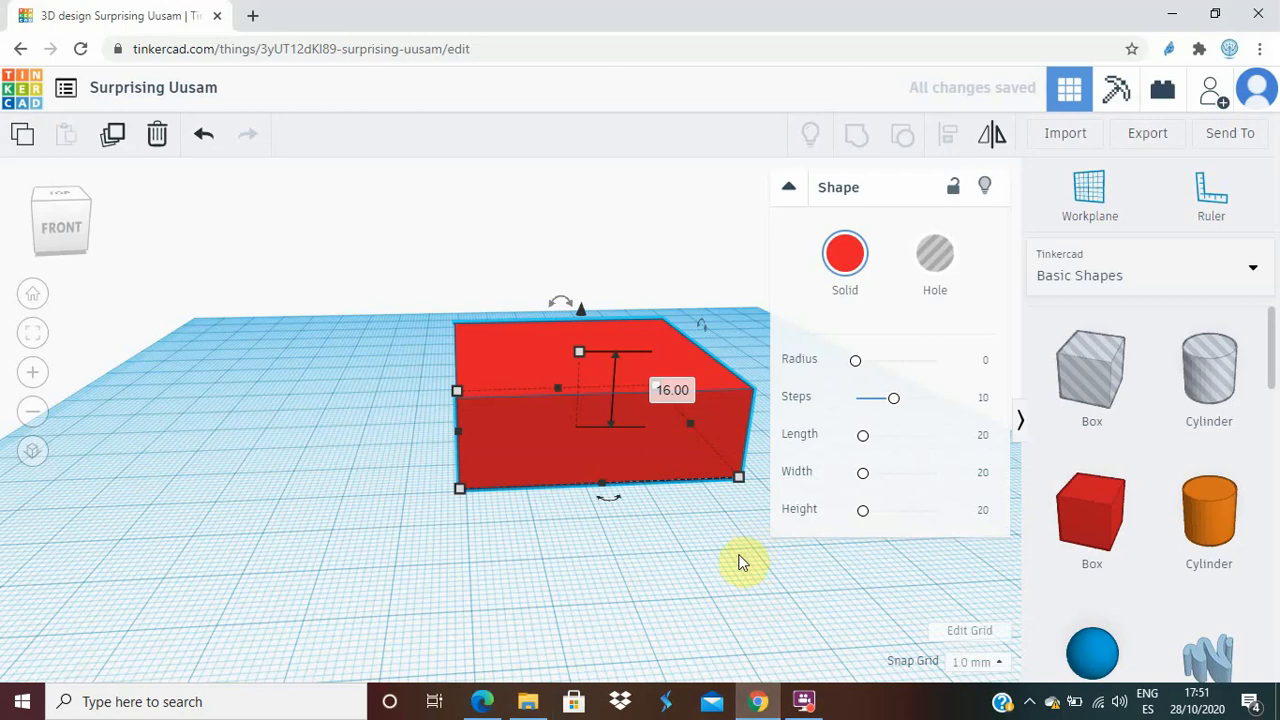
- Place a ruler at the base slab's front-left corner to check the slab's dimensions
{"action": "right_click_drag", "start_coordinate": [651, 543], "coordinate": [598, 544]}
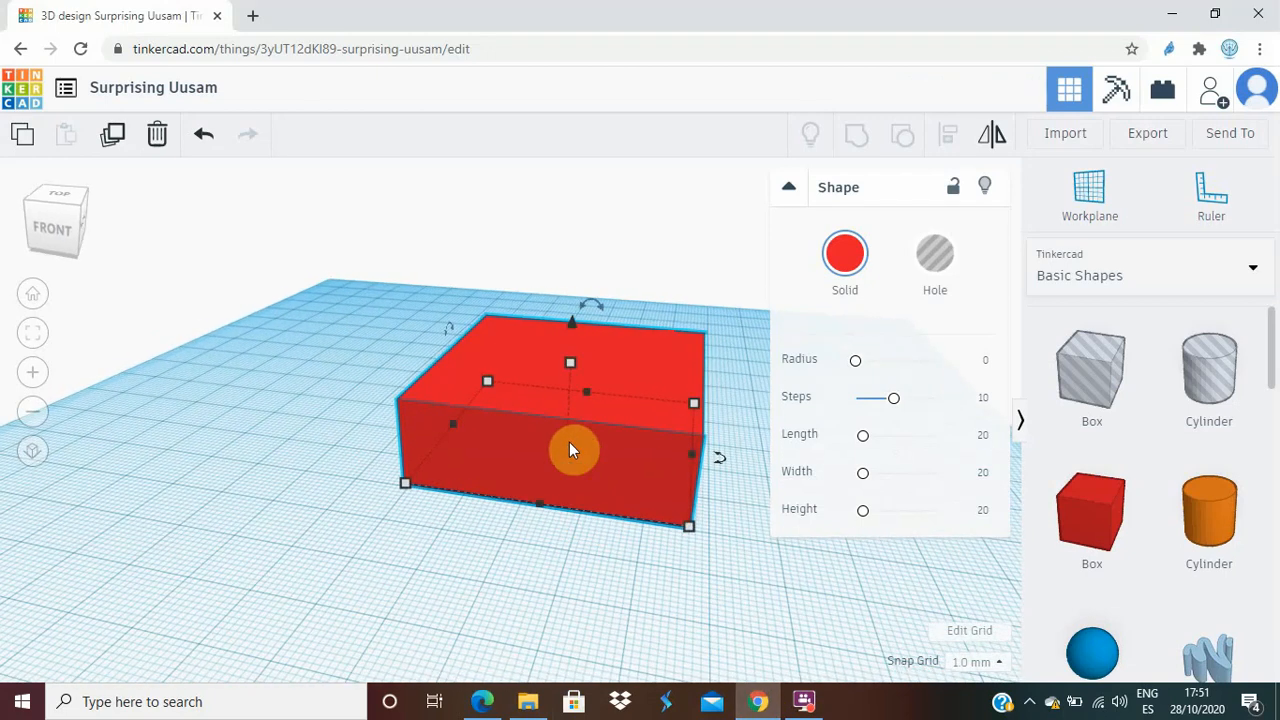
{"action": "left_click", "coordinate": [618, 484]}
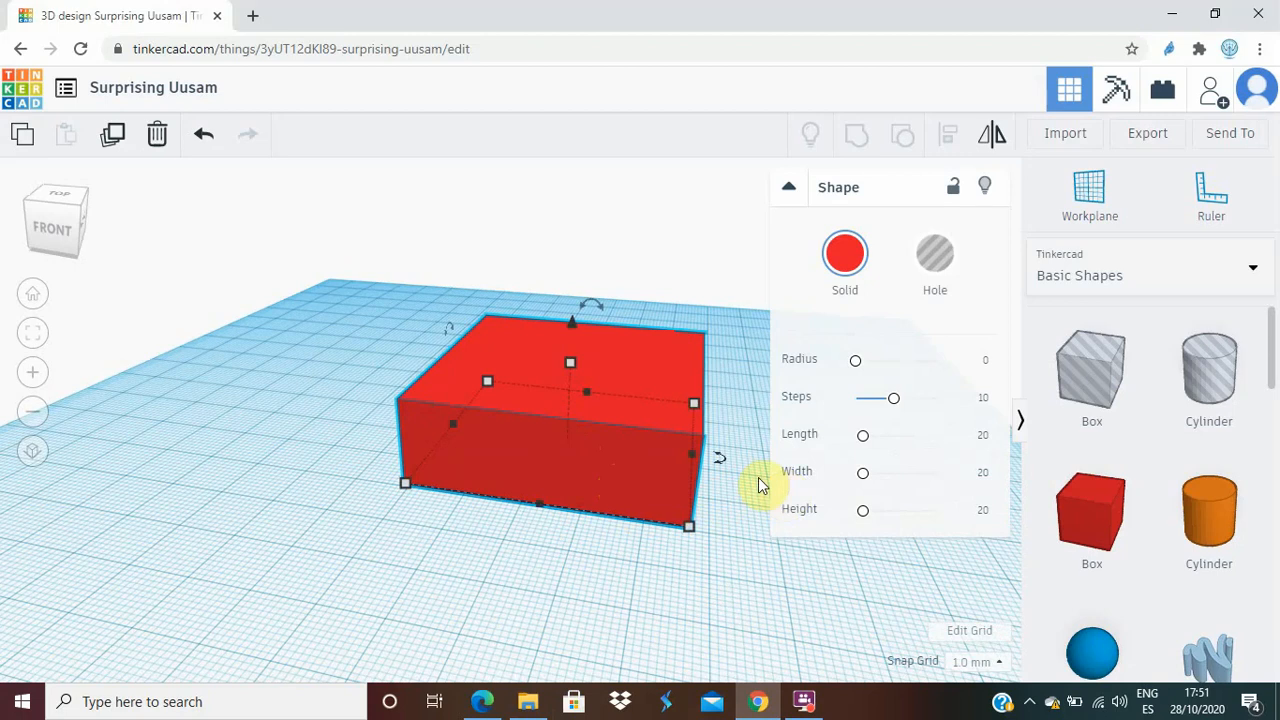
{"action": "left_click", "coordinate": [1201, 192]}
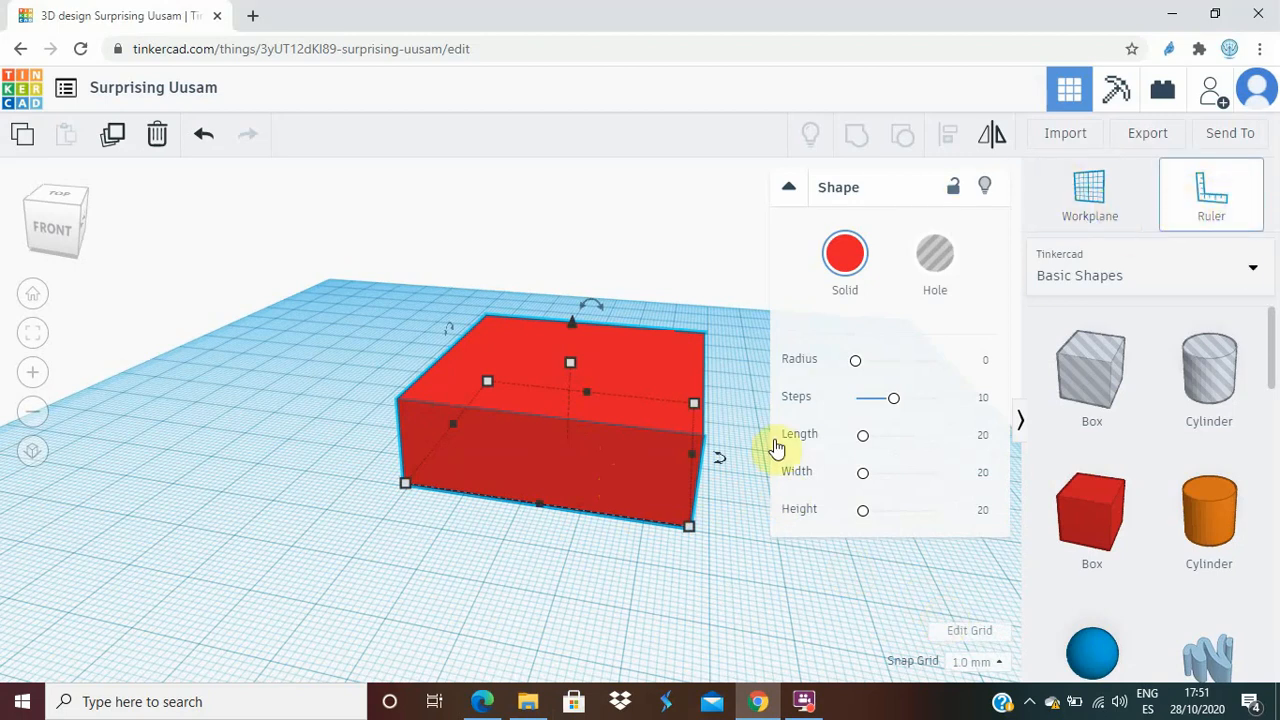
{"action": "left_click", "coordinate": [409, 486]}
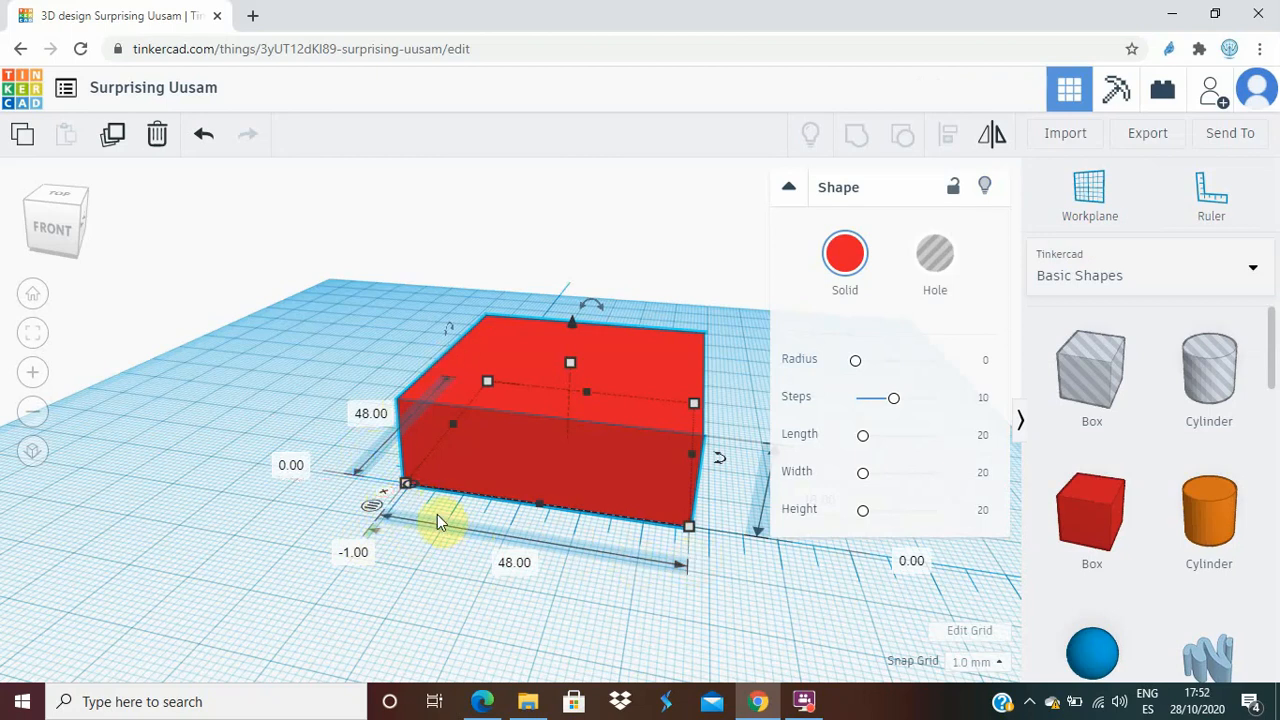
{"action": "right_click_drag", "start_coordinate": [698, 580], "coordinate": [816, 614]}
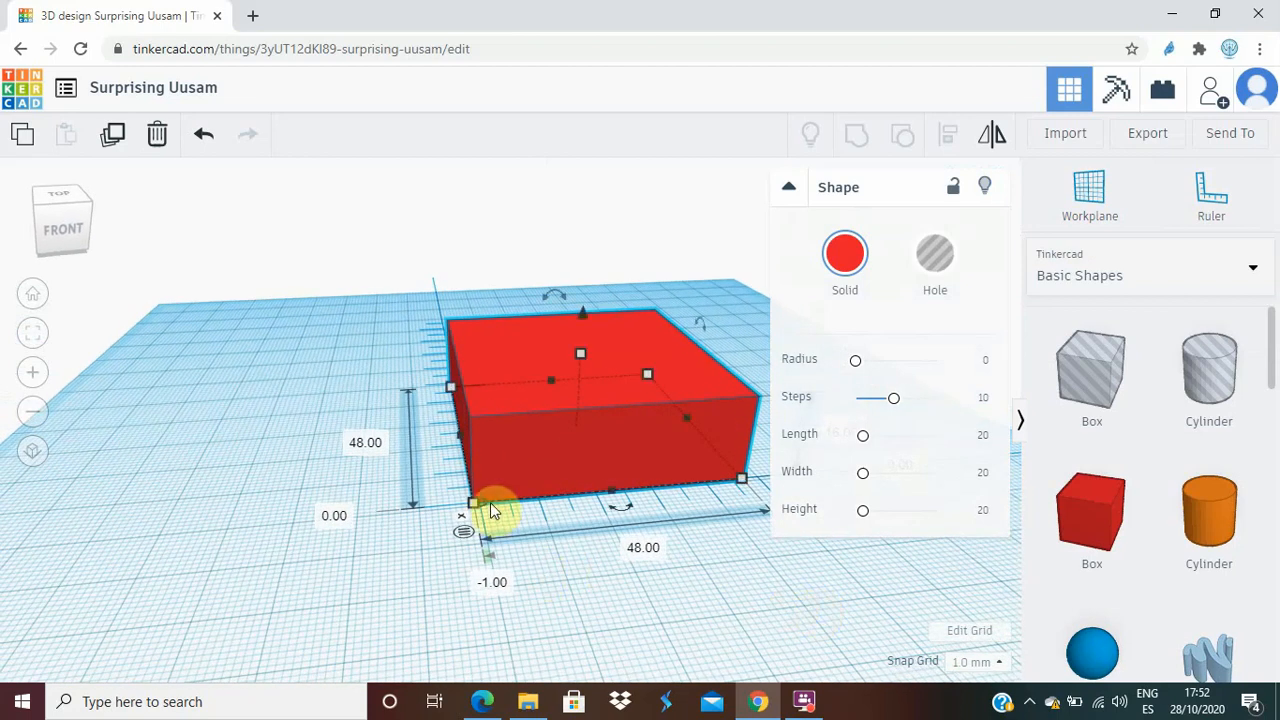
{"action": "scroll", "coordinate": [490, 510], "scroll_direction": "up", "scroll_amount": 5}
{"action": "scroll", "coordinate": [493, 510], "scroll_direction": "down", "scroll_amount": 3}
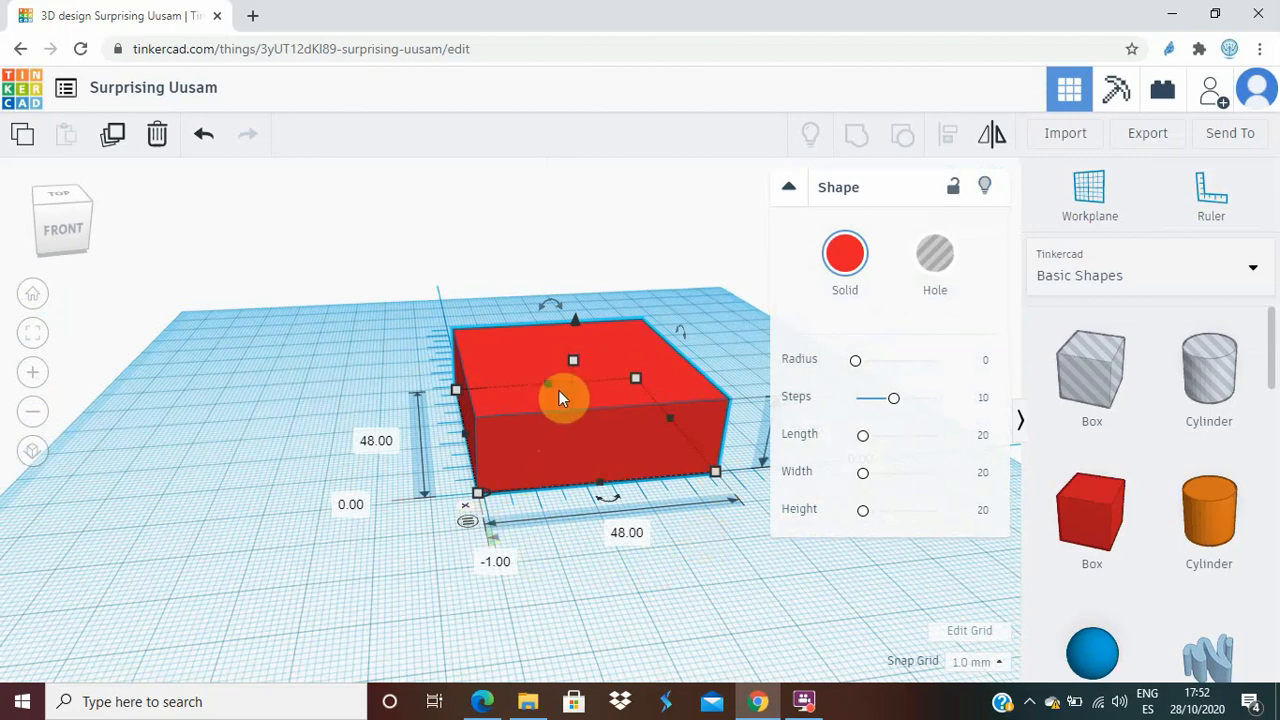
- Move the base slab about 35 mm to the left and pick the ruler up off the workplane
{"action": "left_click_drag", "start_coordinate": [558, 395], "coordinate": [378, 419]}
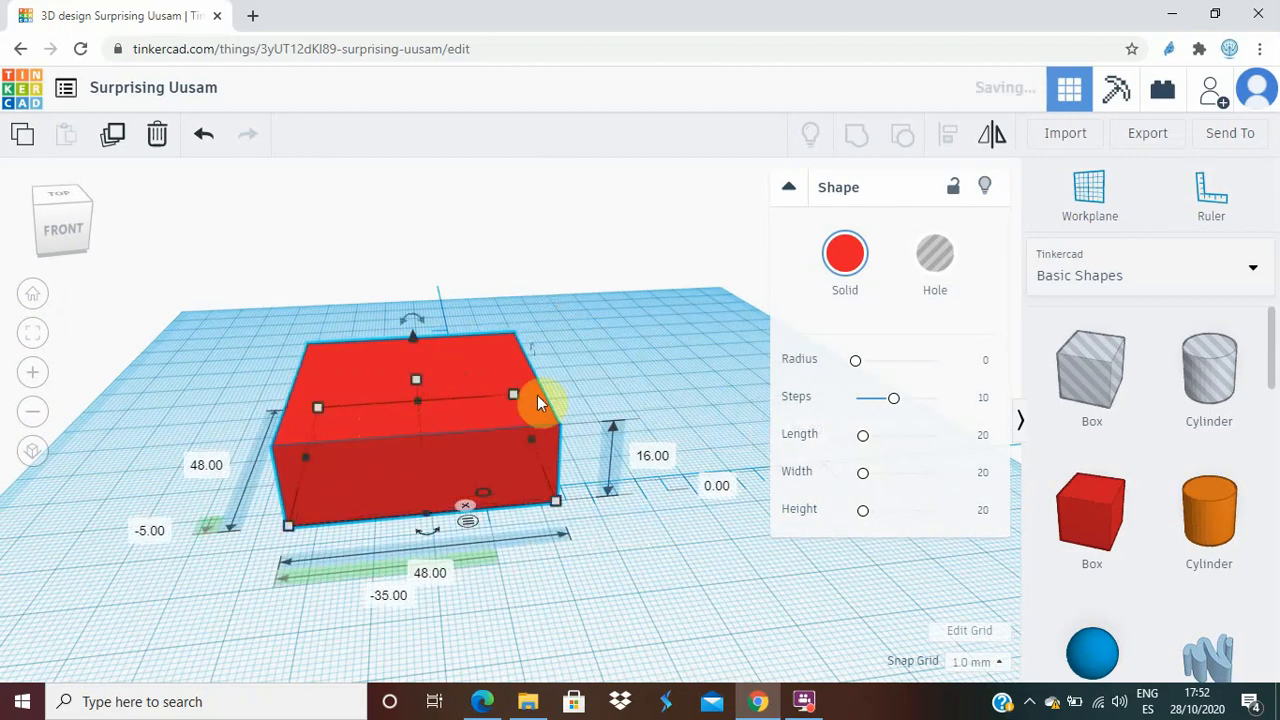
{"action": "left_click", "coordinate": [1207, 205]}
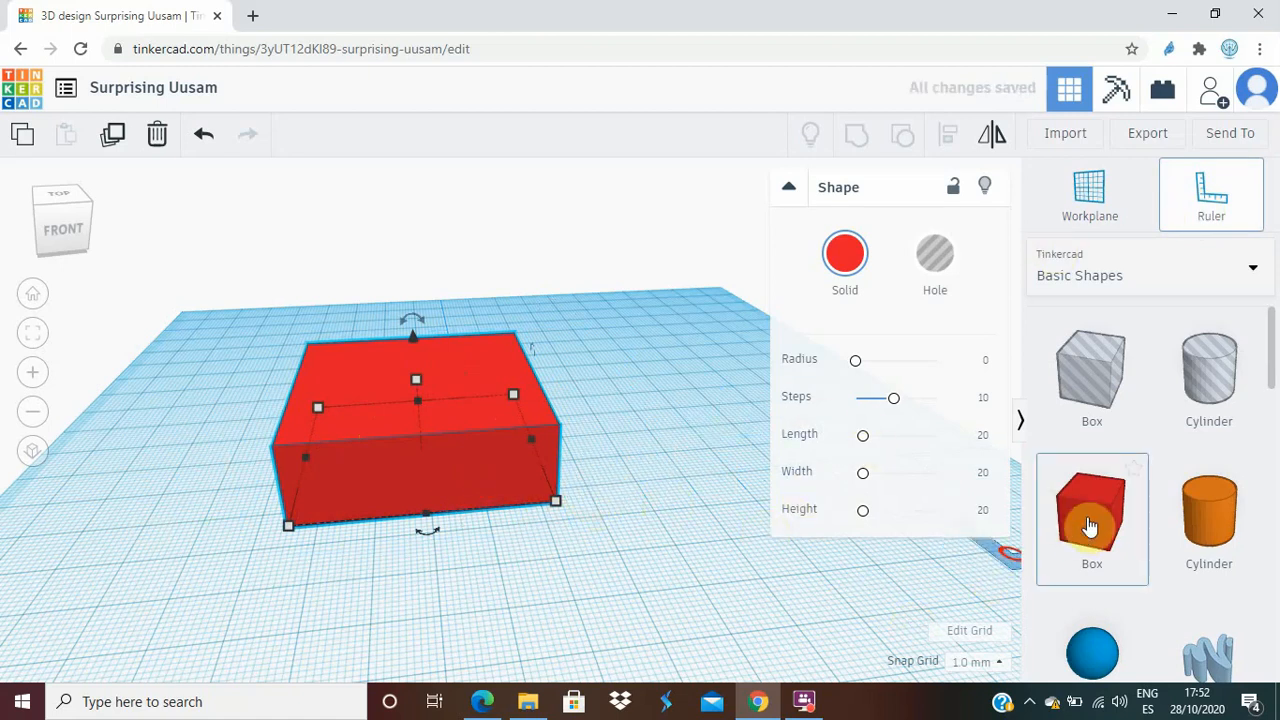
- Place a second solid red box on the workplane to the right of the base slab and collapse its shape properties
{"action": "left_click_drag", "start_coordinate": [1090, 527], "coordinate": [682, 430]}
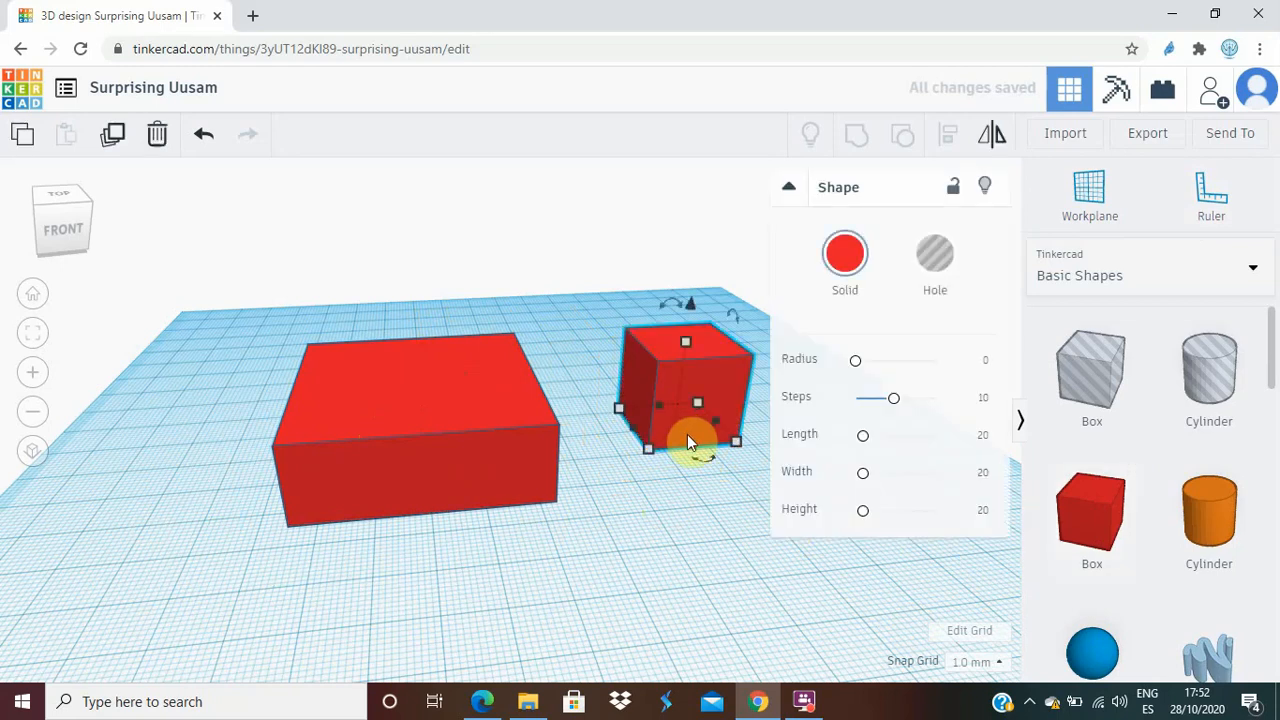
{"action": "mouse_move", "coordinate": [686, 345]}
{"action": "right_click_drag", "start_coordinate": [720, 494], "coordinate": [622, 508]}
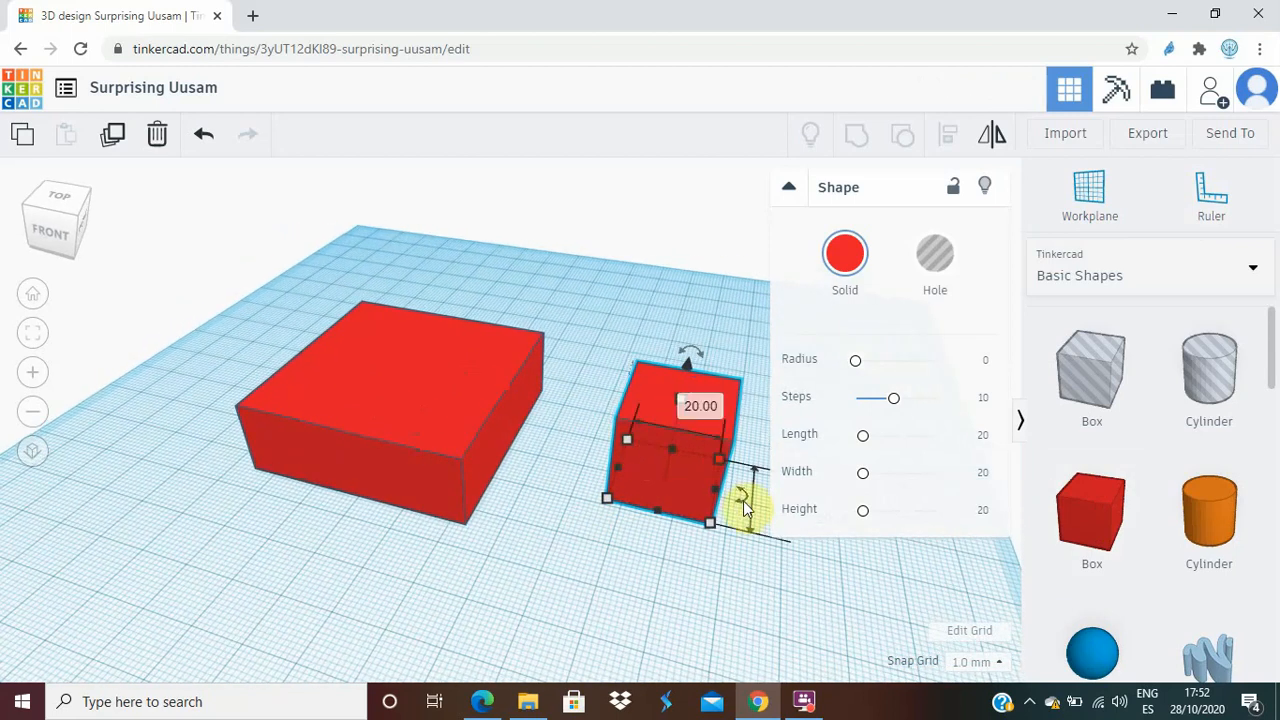
{"action": "left_click", "coordinate": [789, 190]}
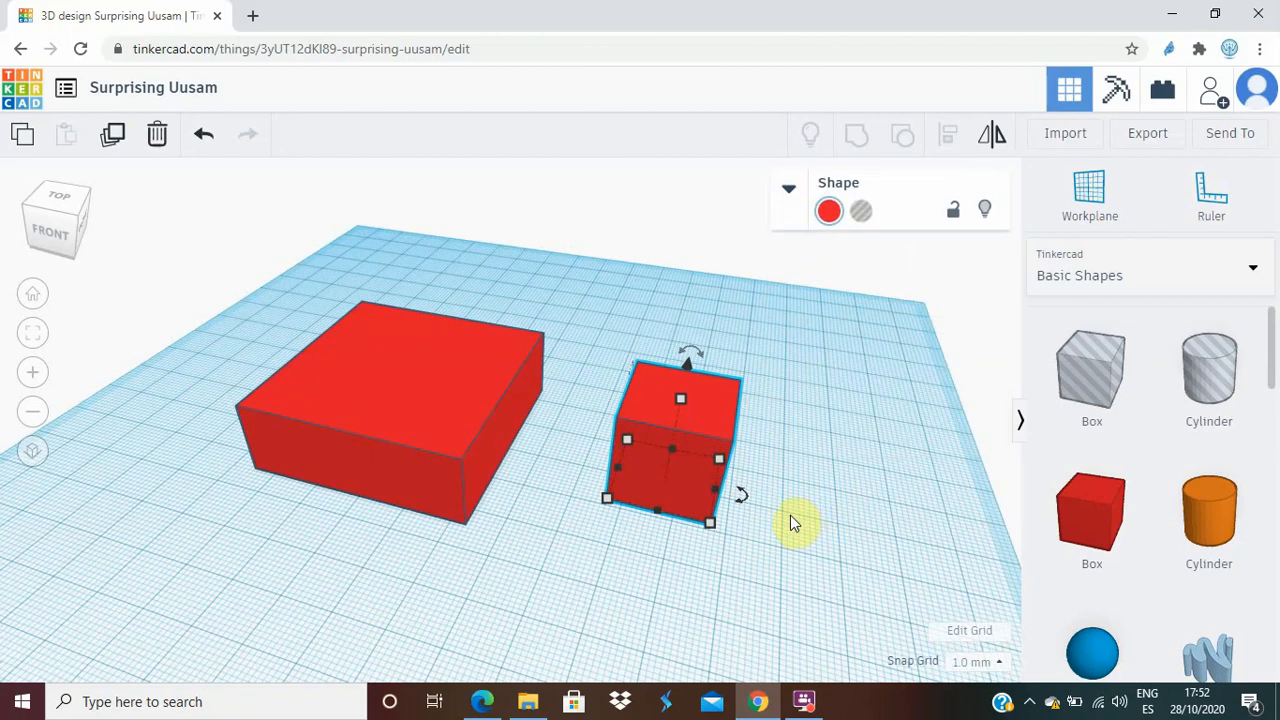
{"action": "right_click_drag", "start_coordinate": [790, 515], "coordinate": [766, 486]}
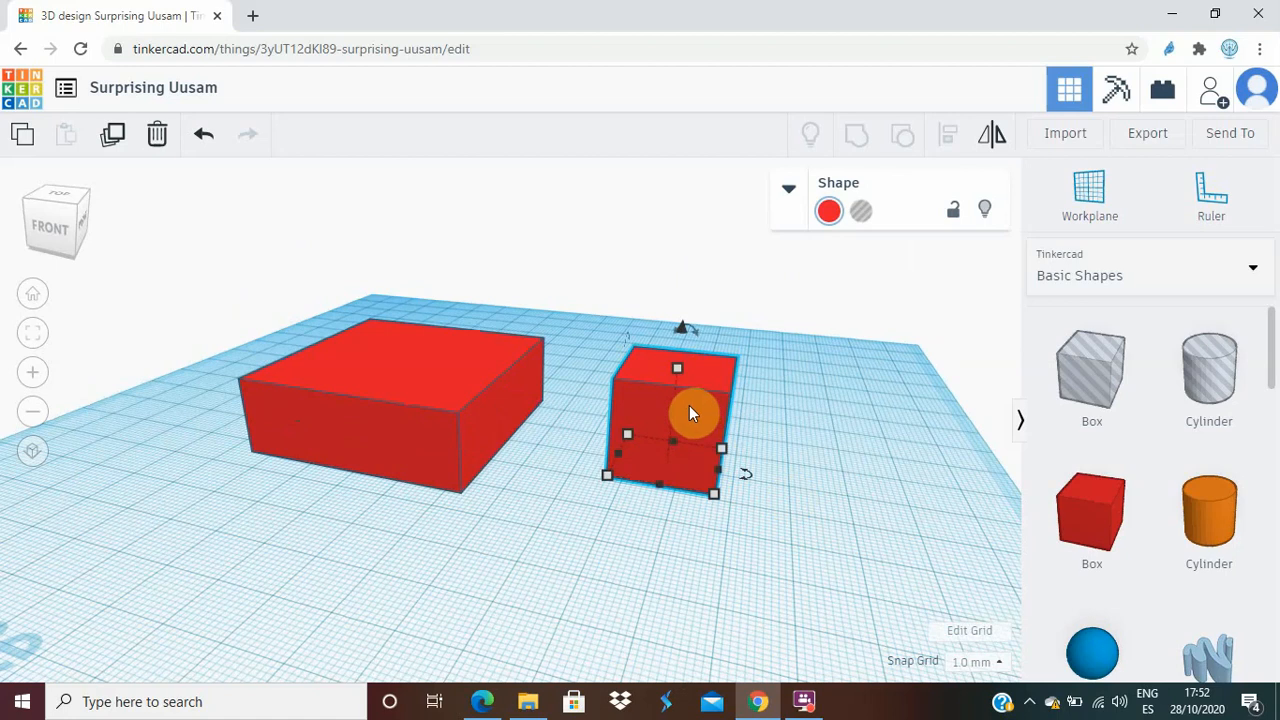
- Stretch the second box upward and widen it to the right to form an upright block about as wide as the slab
{"action": "left_click_drag", "start_coordinate": [676, 368], "coordinate": [678, 301]}
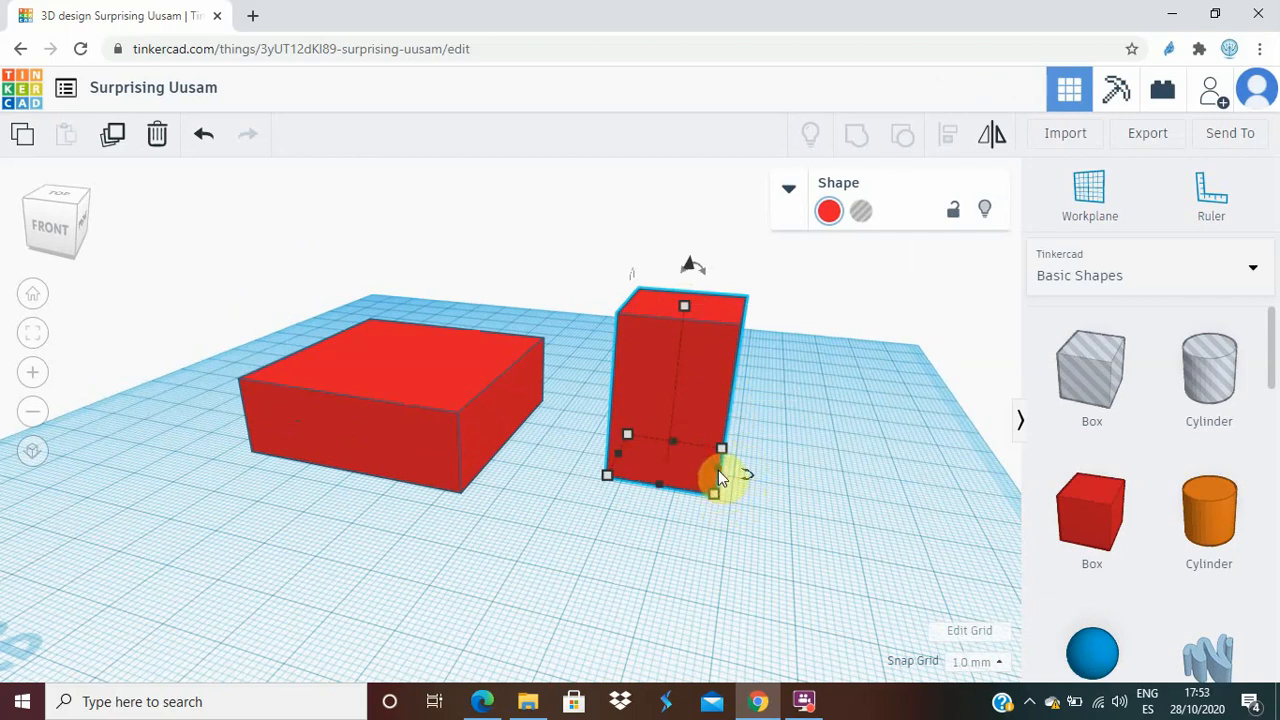
{"action": "left_click_drag", "start_coordinate": [718, 476], "coordinate": [876, 499]}
{"action": "right_click_drag", "start_coordinate": [663, 569], "coordinate": [590, 527]}
- Raise the upright block 16 mm above the workplane
{"action": "left_click", "coordinate": [408, 455]}
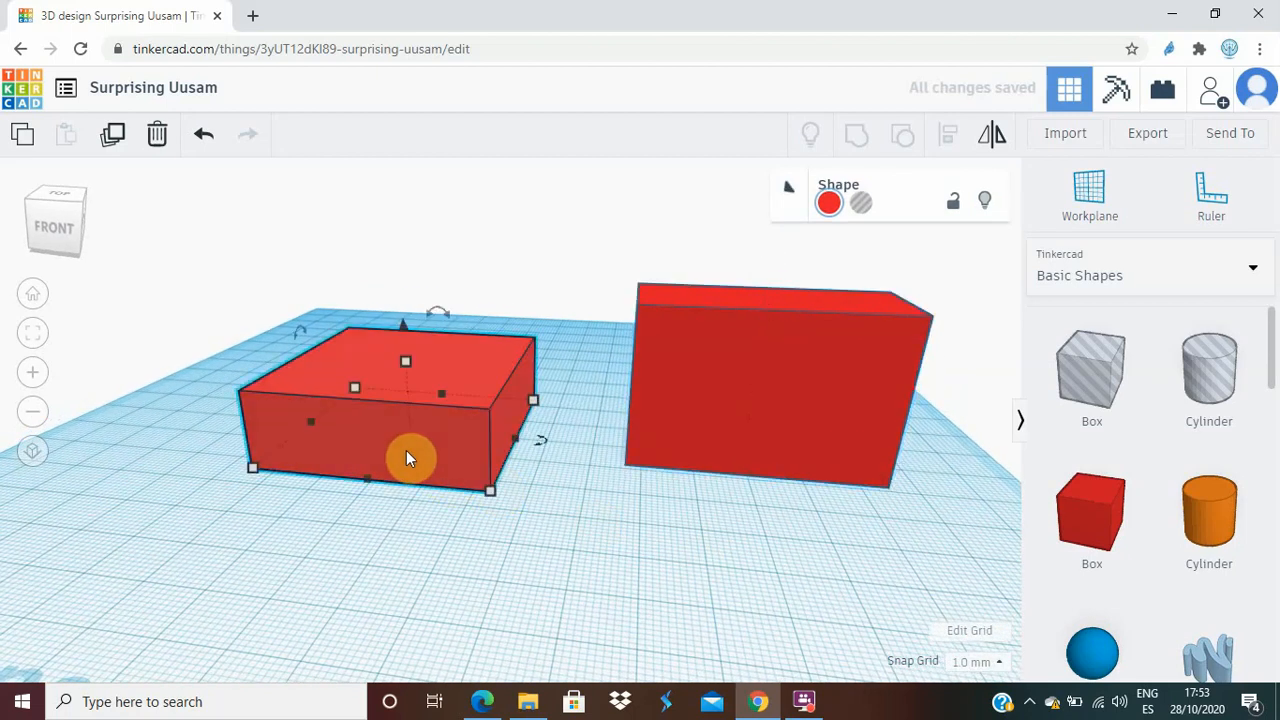
{"action": "left_click", "coordinate": [688, 427]}
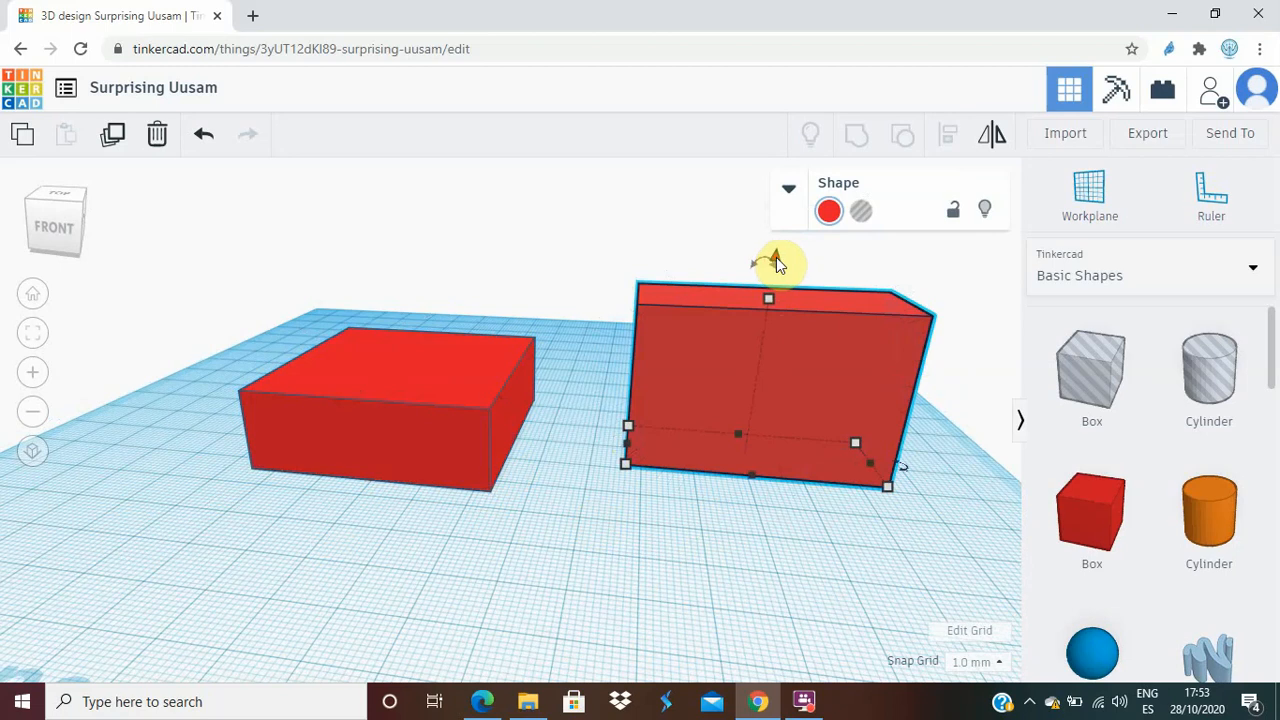
{"action": "left_click_drag", "start_coordinate": [776, 257], "coordinate": [788, 170]}
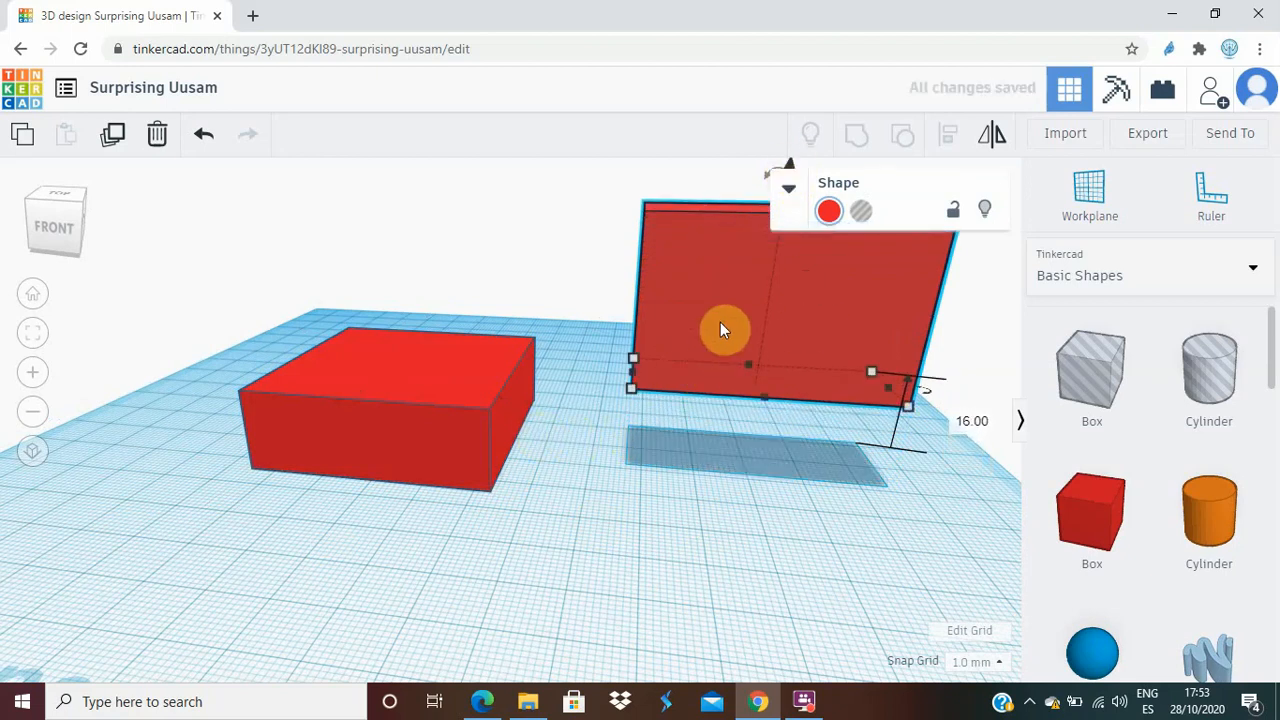
- Move the upright block about 72 mm left over the back of the base slab, and shift it 4 mm forward
{"action": "left_click_drag", "start_coordinate": [720, 324], "coordinate": [369, 289]}
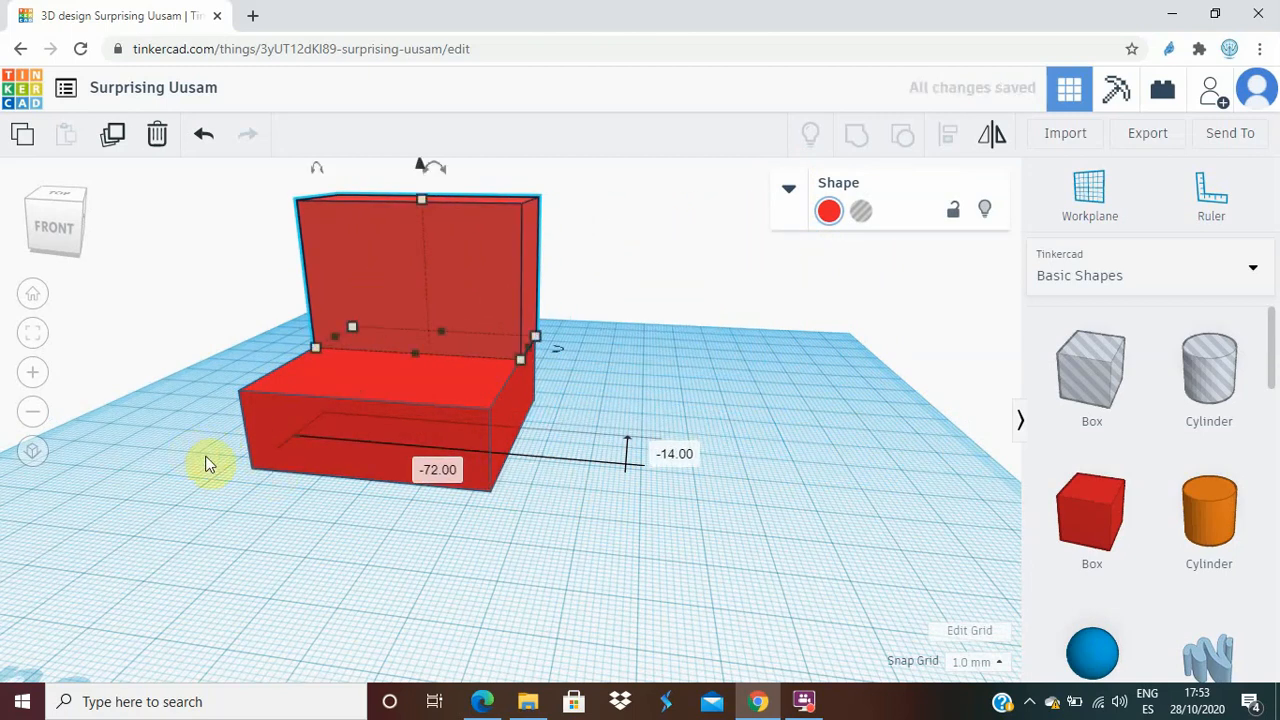
{"action": "right_click_drag", "start_coordinate": [205, 463], "coordinate": [473, 449]}
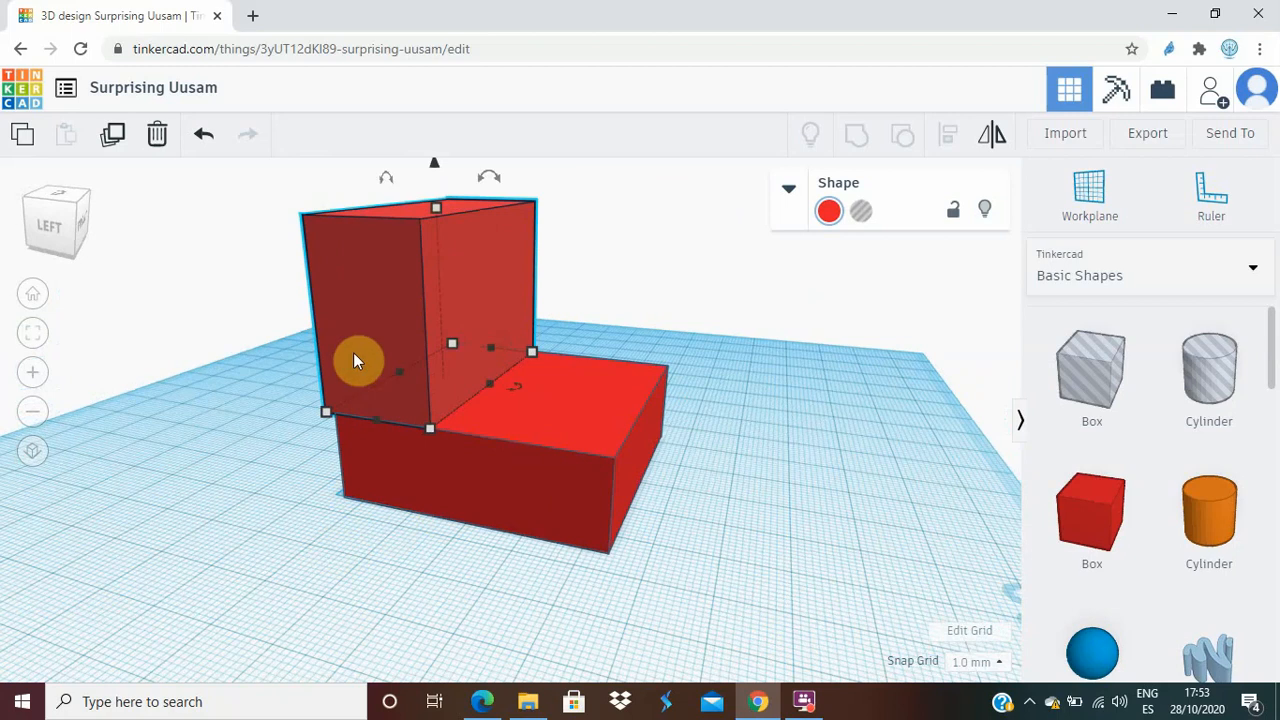
{"action": "left_click_drag", "start_coordinate": [371, 321], "coordinate": [393, 323]}
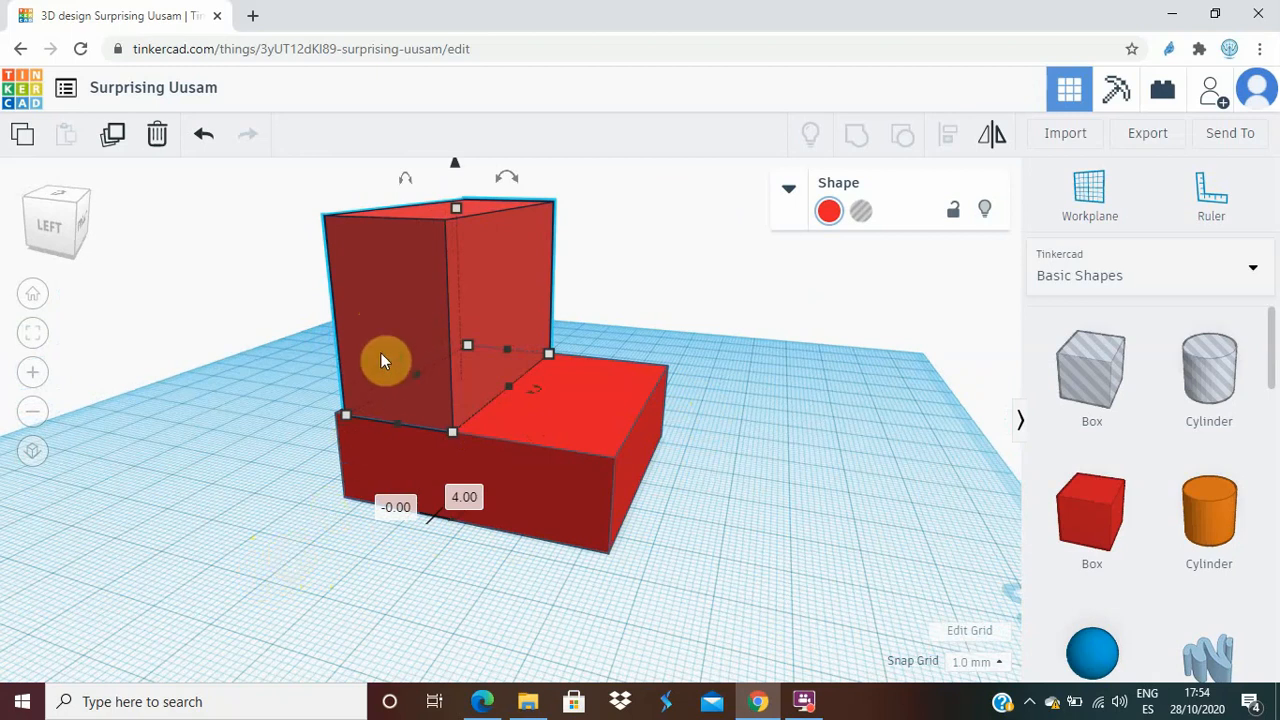
{"action": "left_click", "coordinate": [444, 464]}
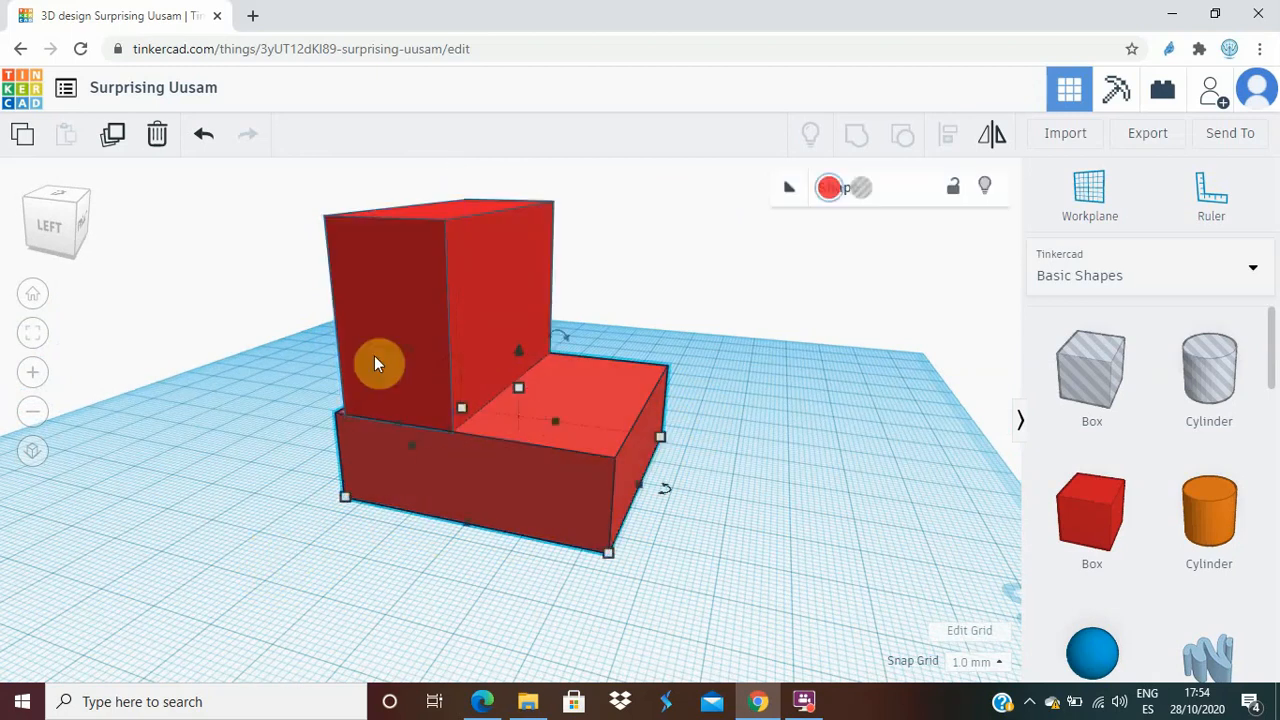
{"action": "left_click_drag", "start_coordinate": [258, 566], "coordinate": [736, 170]}
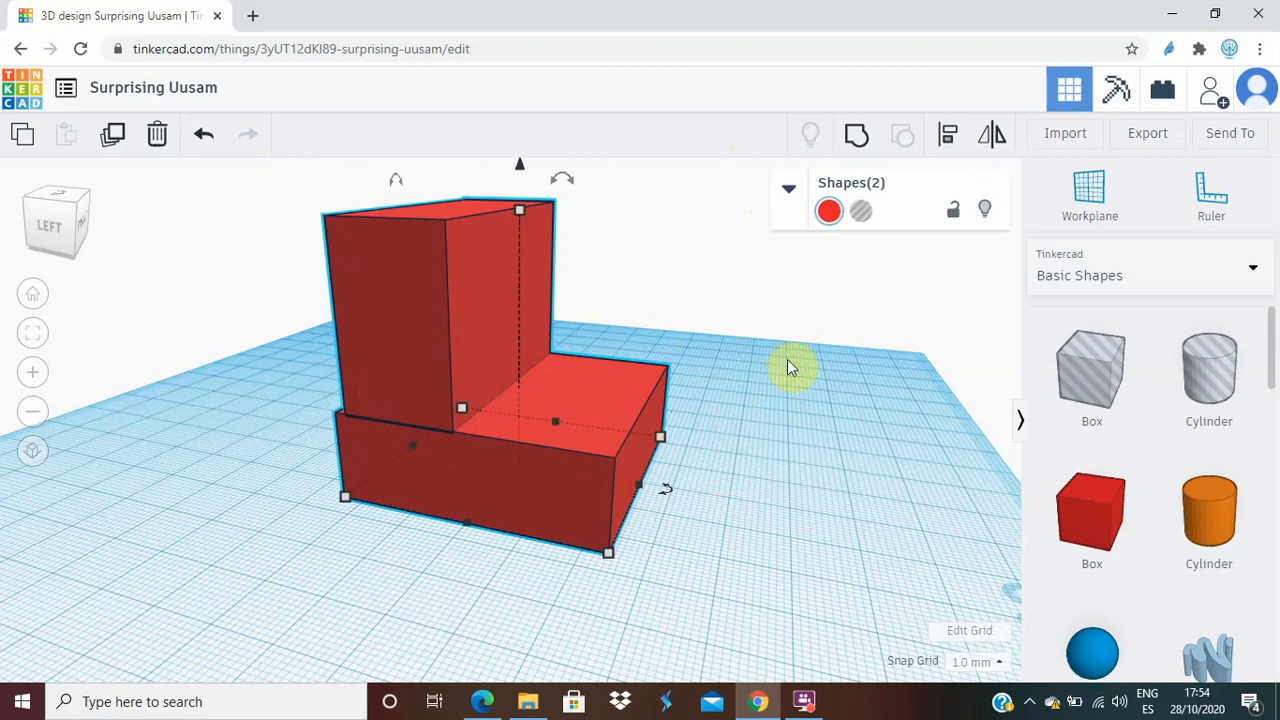
{"action": "left_click", "coordinate": [948, 140]}
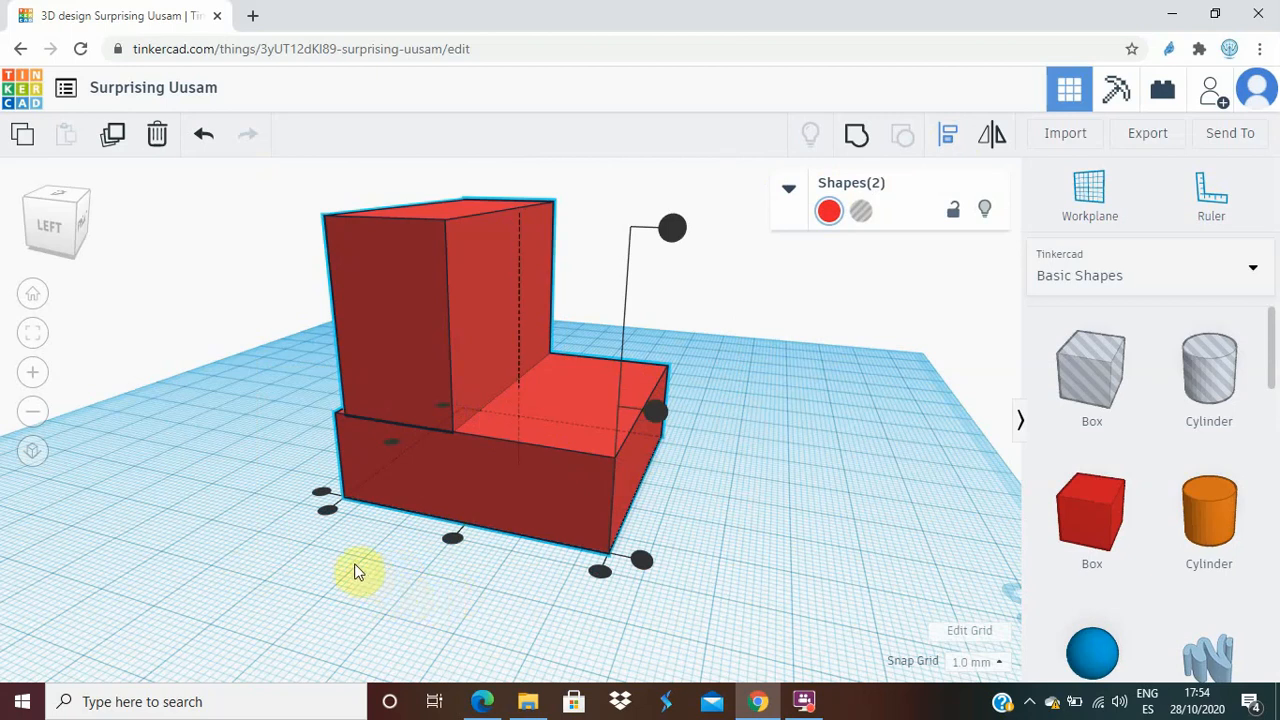
{"action": "right_click_drag", "start_coordinate": [352, 566], "coordinate": [482, 478]}
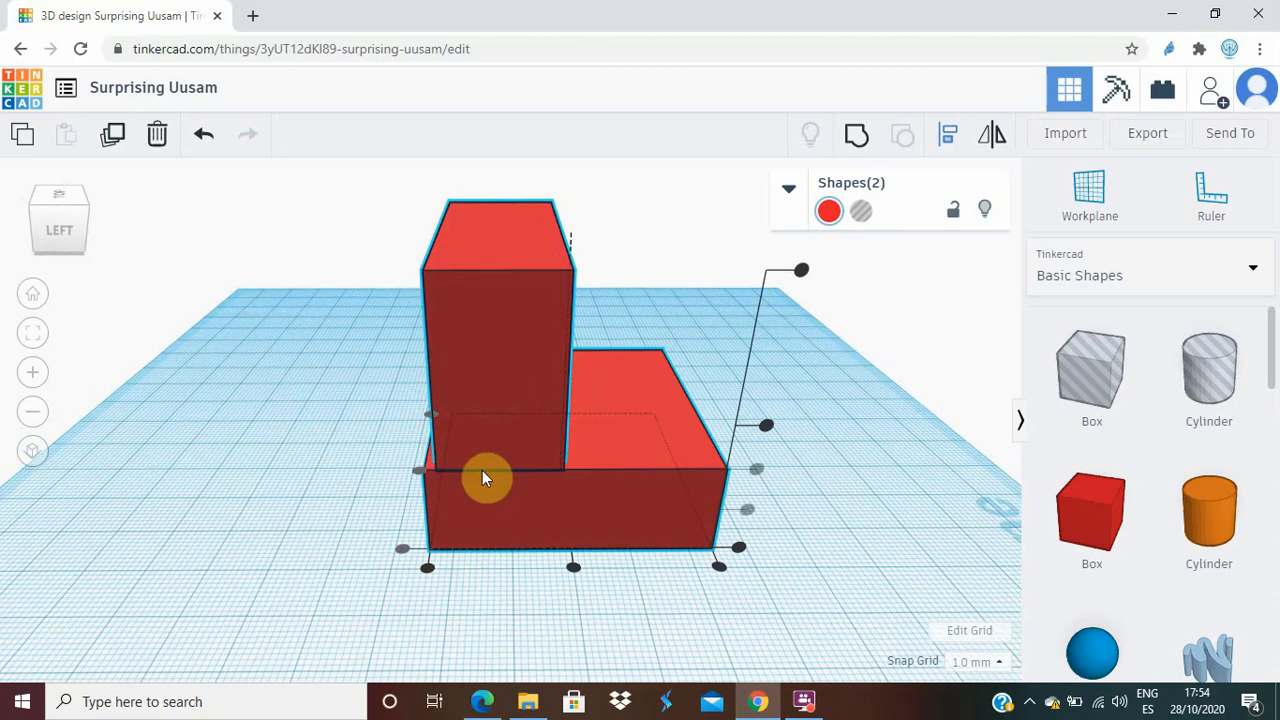
{"action": "left_click", "coordinate": [418, 478]}
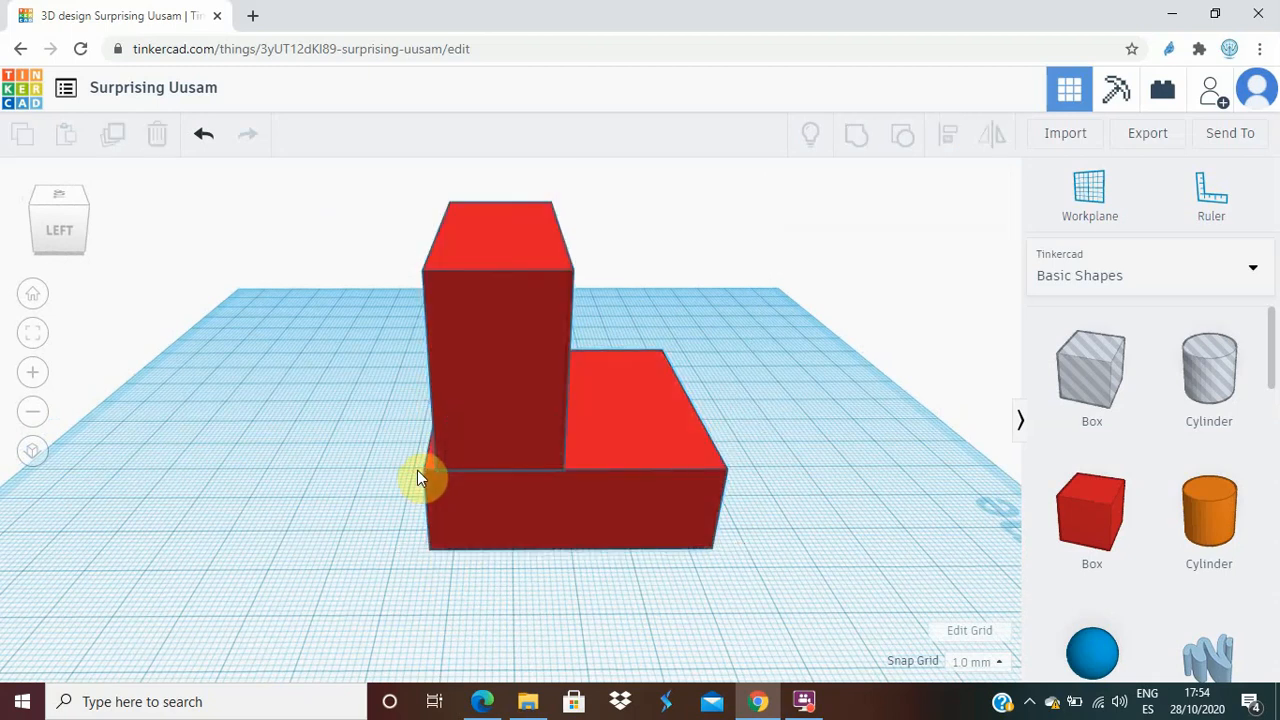
{"action": "left_click", "coordinate": [496, 446]}
{"action": "left_click_drag", "start_coordinate": [361, 591], "coordinate": [520, 589]}
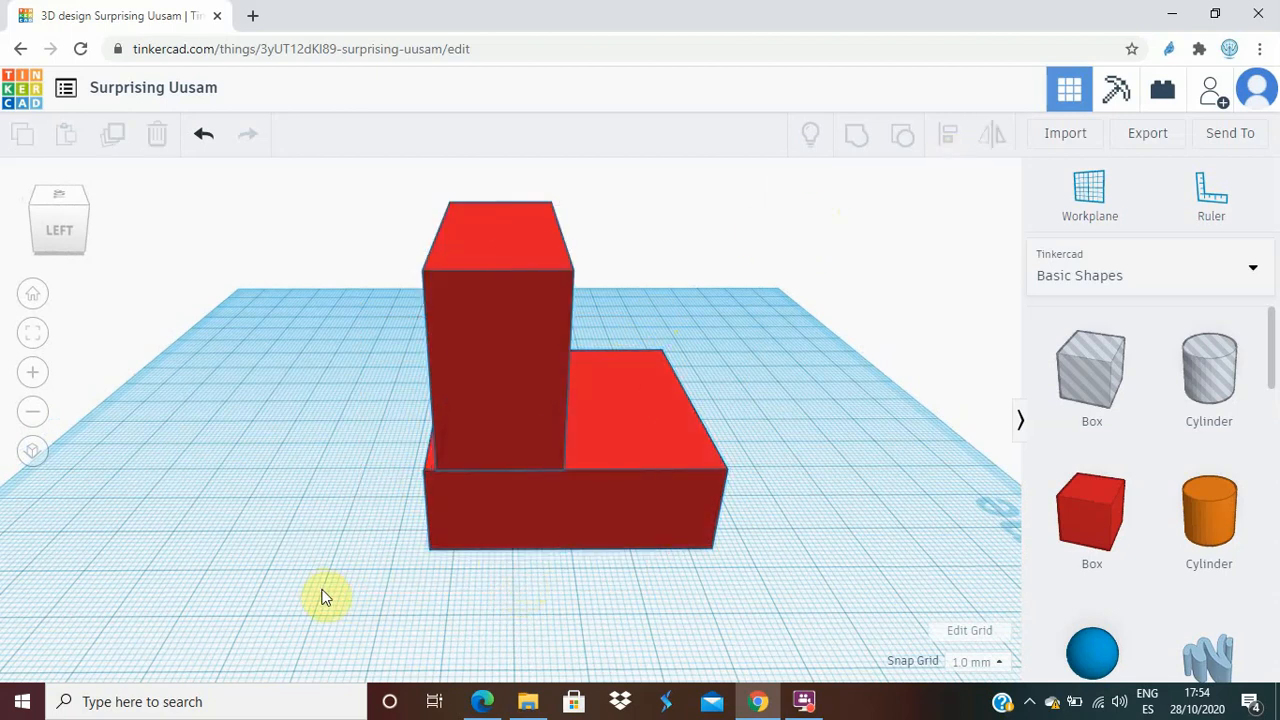
{"action": "left_click_drag", "start_coordinate": [336, 591], "coordinate": [475, 520]}
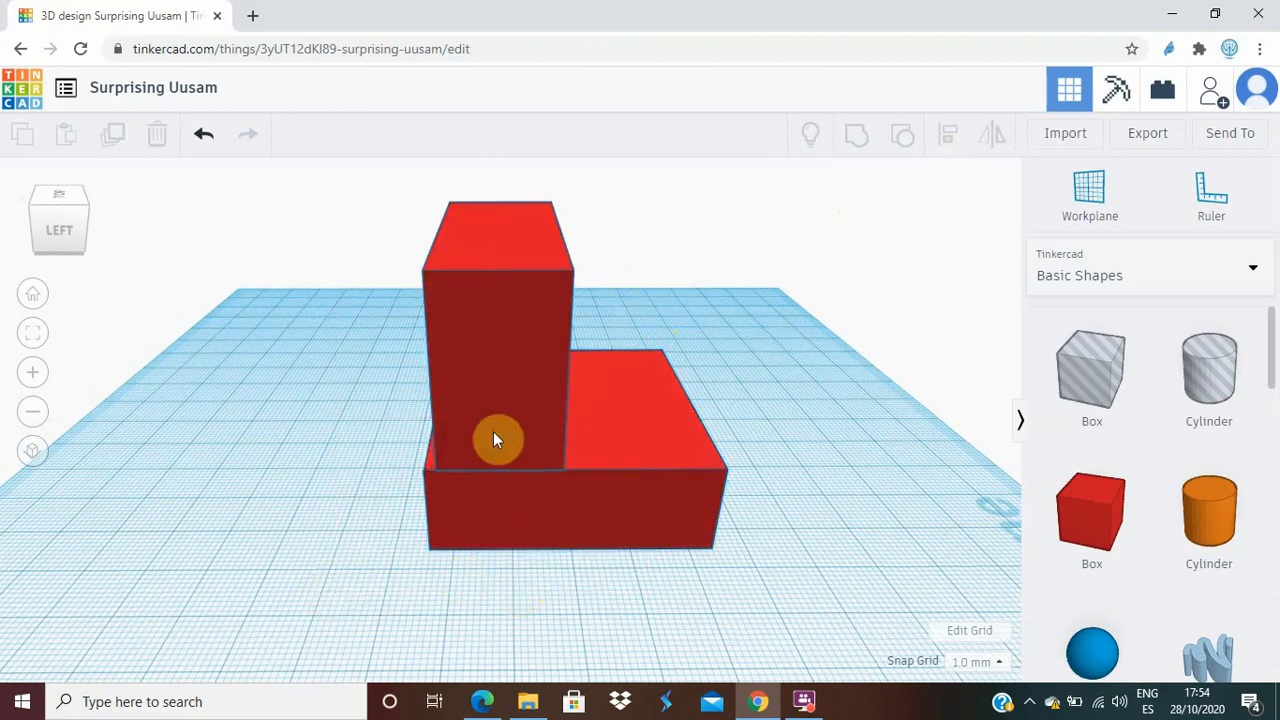
- Select the base slab and upright block together and align their back faces flush
{"action": "left_click", "coordinate": [521, 330]}
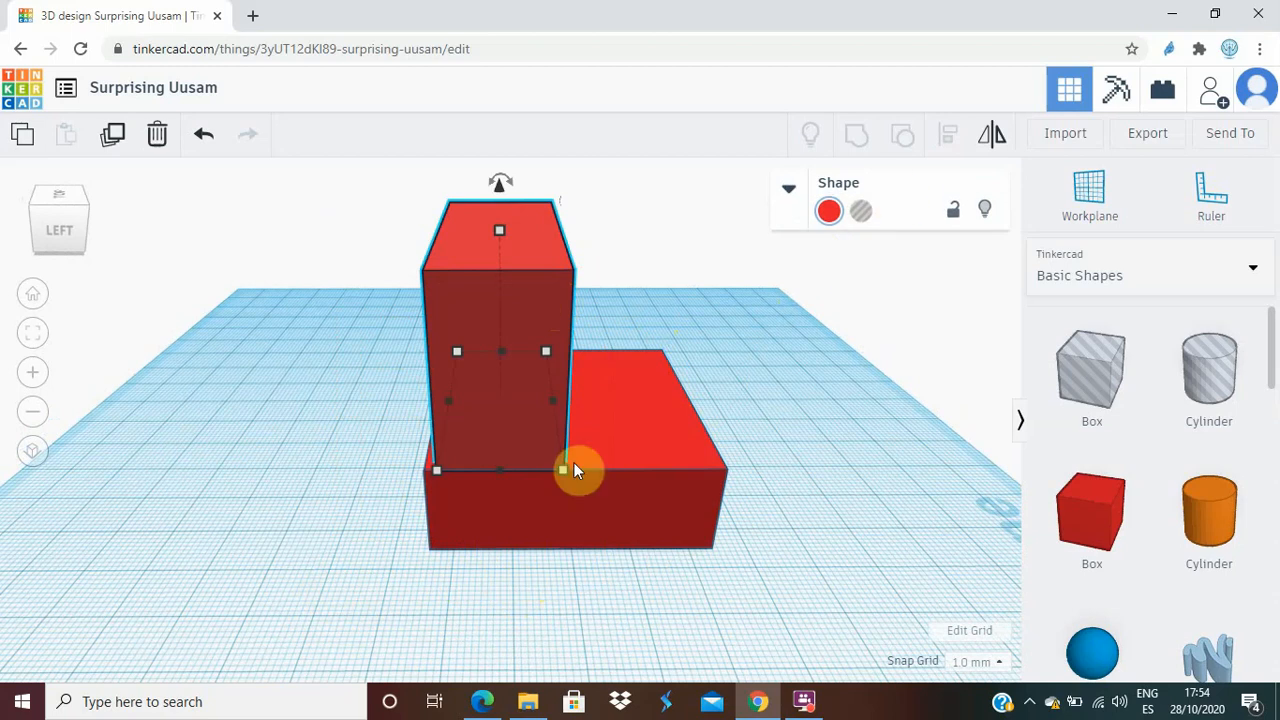
{"action": "left_click_drag", "start_coordinate": [370, 572], "coordinate": [737, 204]}
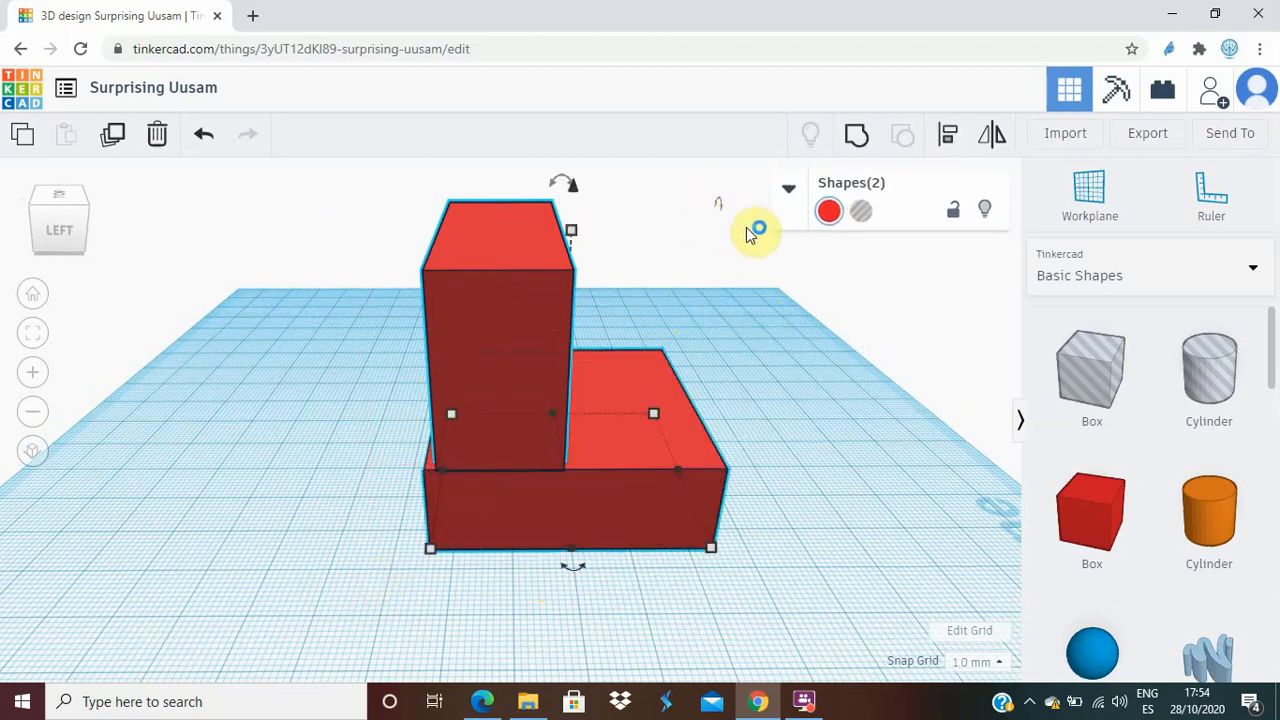
{"action": "left_click", "coordinate": [952, 142]}
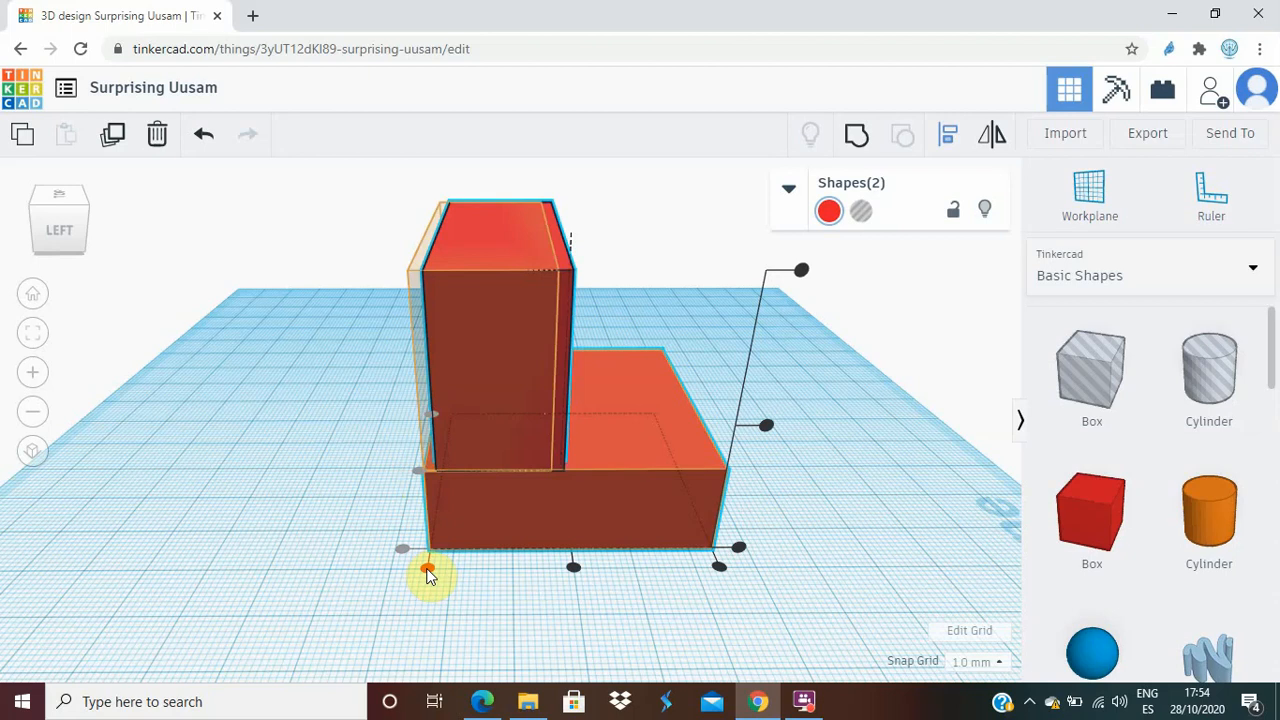
{"action": "left_click", "coordinate": [427, 574]}
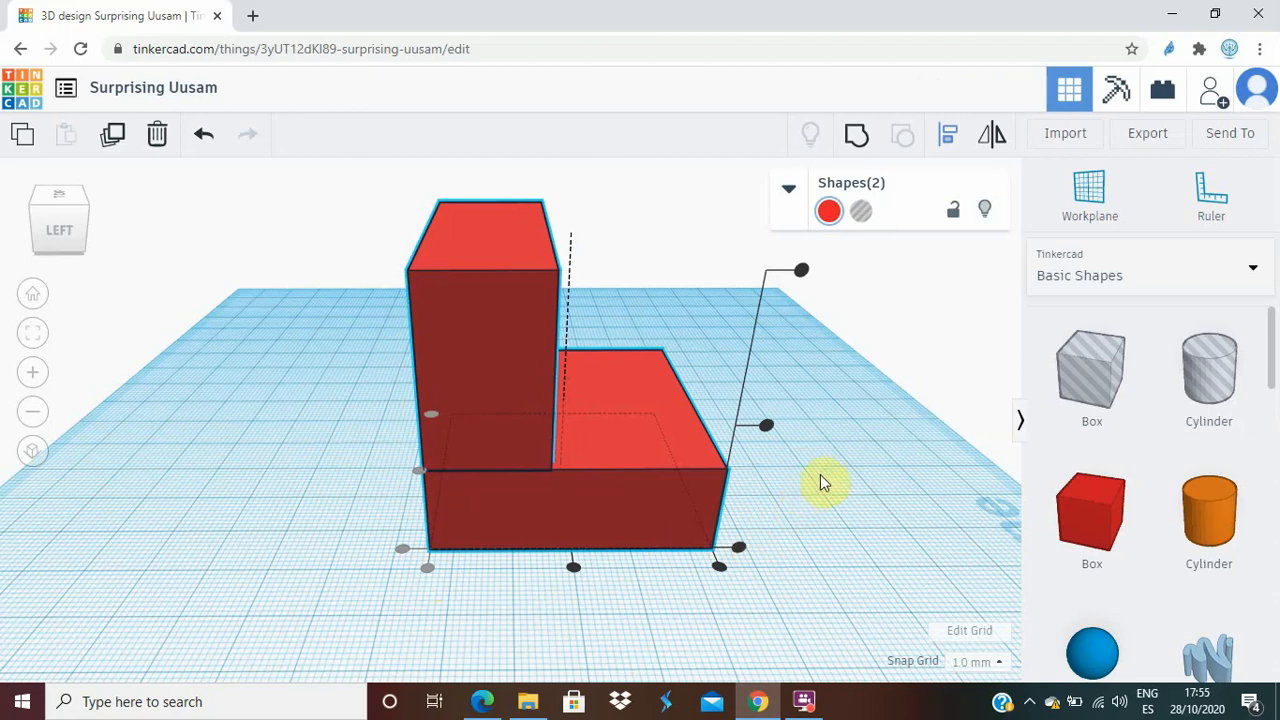
- Place a hole box on the workplane beside the model and resize it to a 16 mm cube
{"action": "right_click_drag", "start_coordinate": [820, 483], "coordinate": [504, 501]}
{"action": "key", "text": "l"}
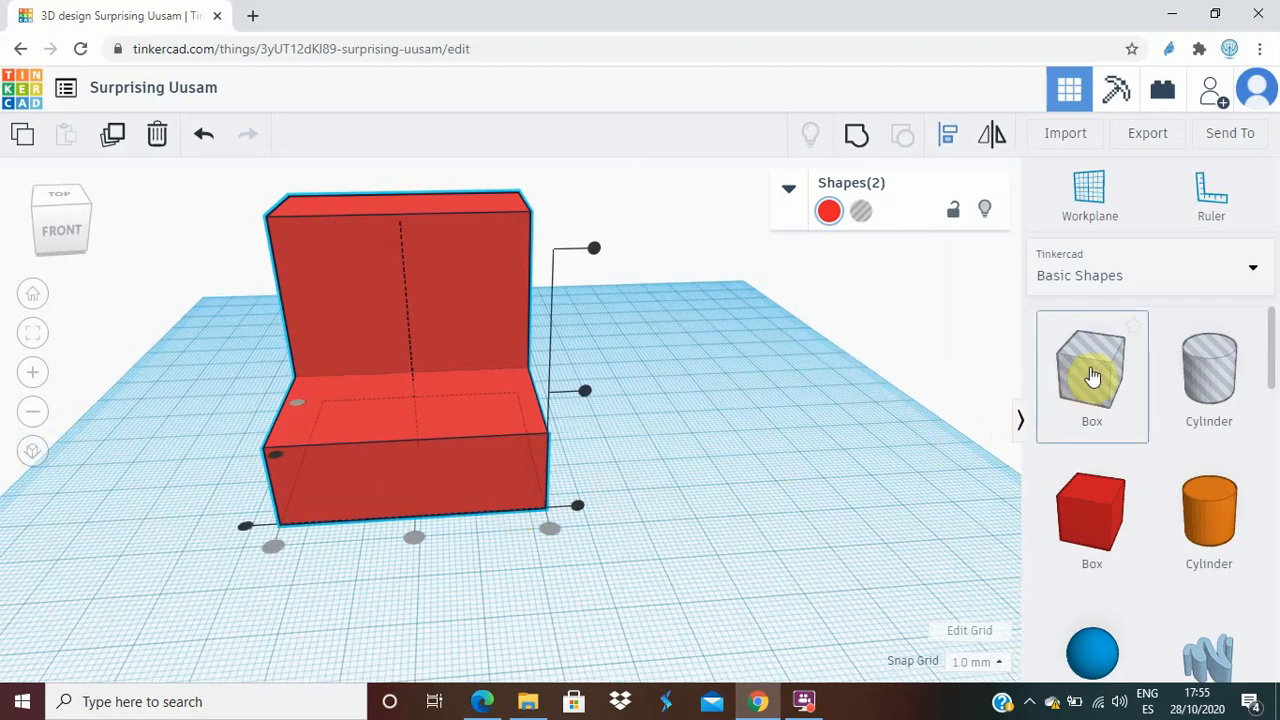
{"action": "left_click_drag", "start_coordinate": [1093, 376], "coordinate": [763, 425]}
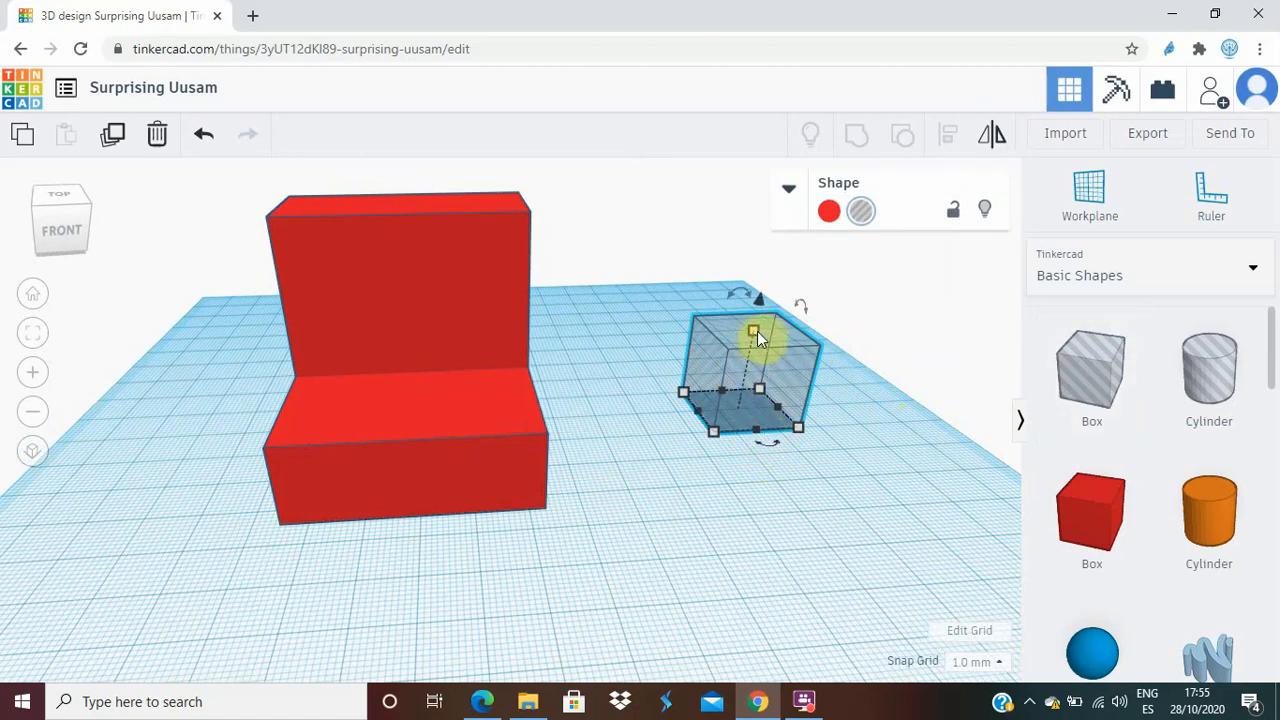
{"action": "left_click_drag", "start_coordinate": [754, 332], "coordinate": [756, 346]}
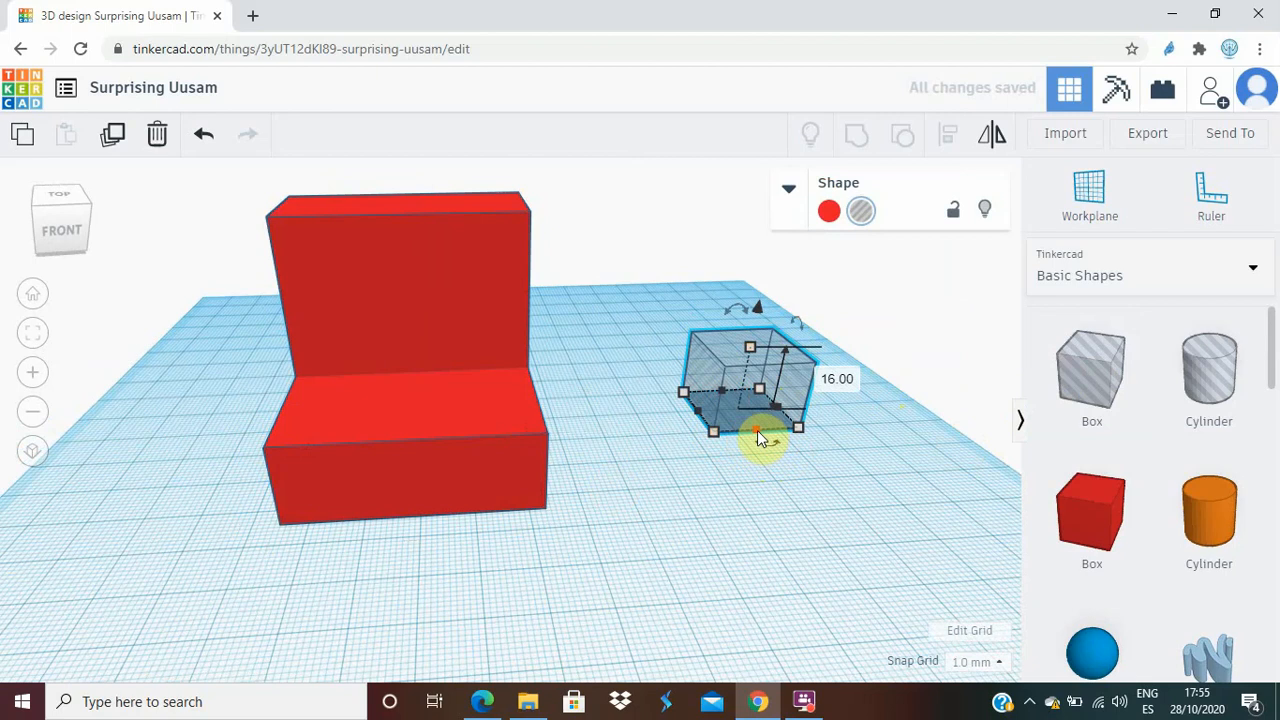
{"action": "left_click_drag", "start_coordinate": [757, 433], "coordinate": [715, 411]}
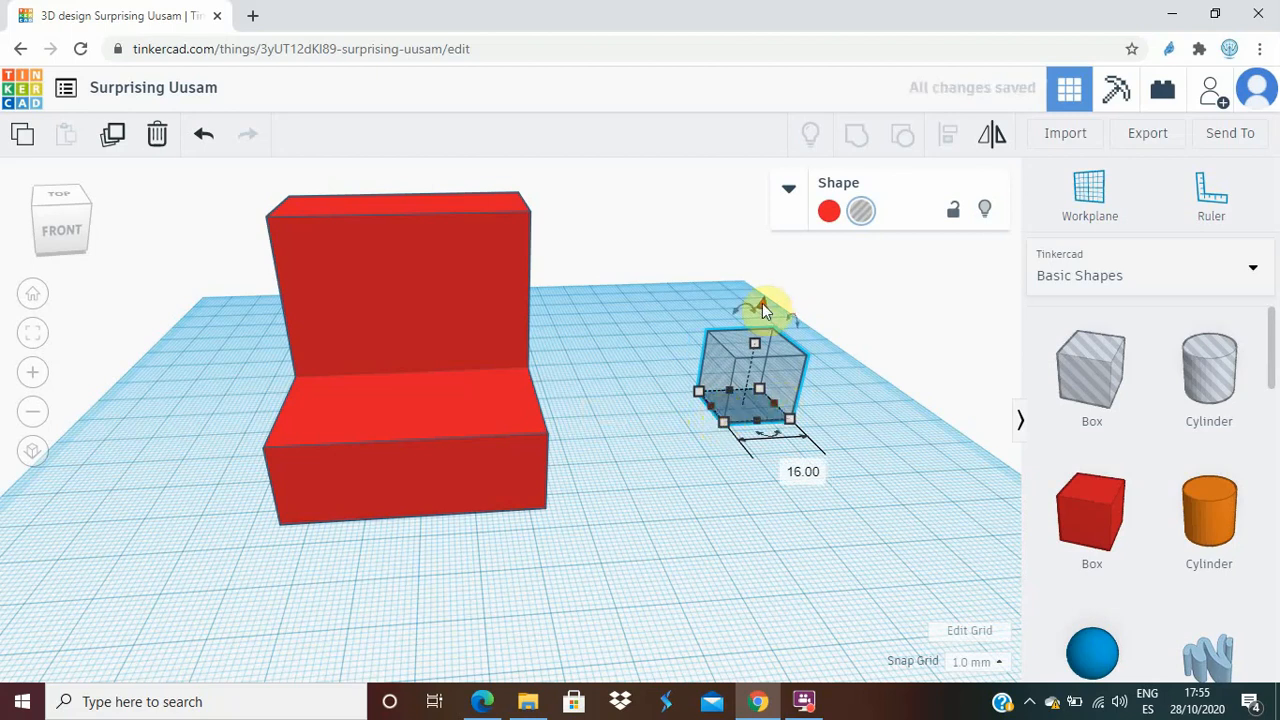
- Raise the hole box 16 mm and move it about 78 mm left into the middle of the upright block
{"action": "left_click_drag", "start_coordinate": [762, 305], "coordinate": [777, 240]}
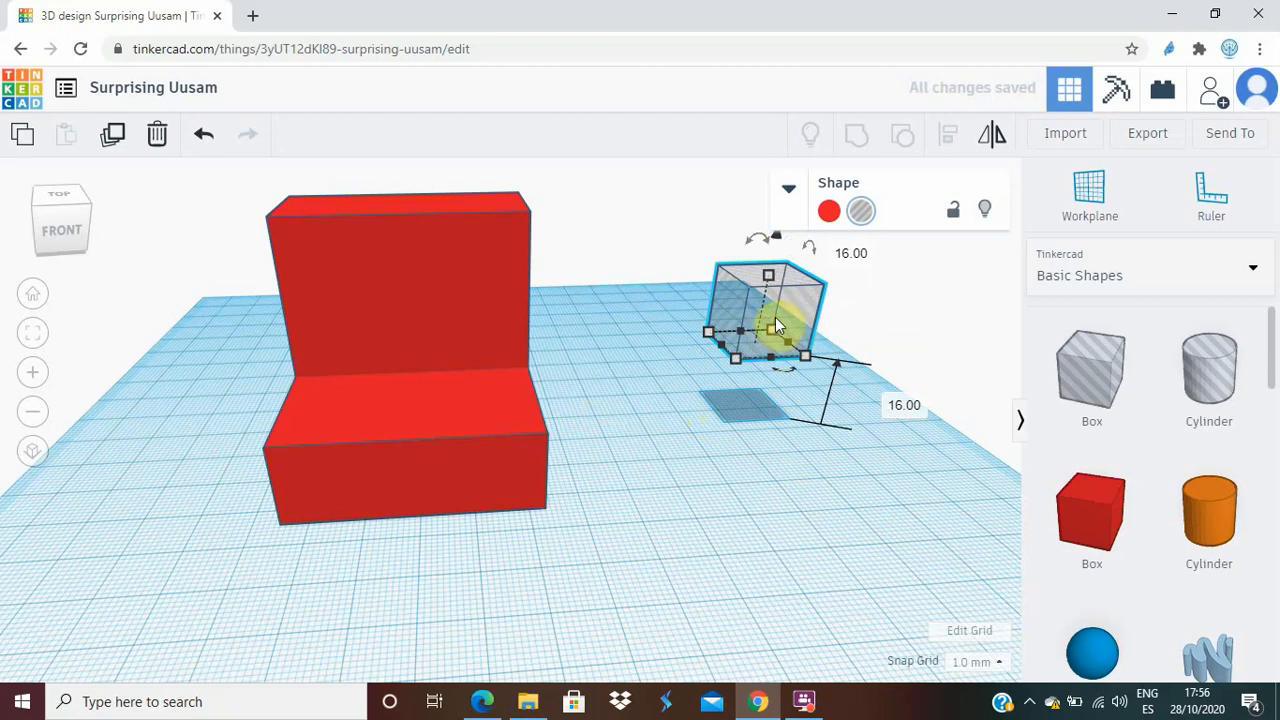
{"action": "left_click_drag", "start_coordinate": [790, 317], "coordinate": [423, 329]}
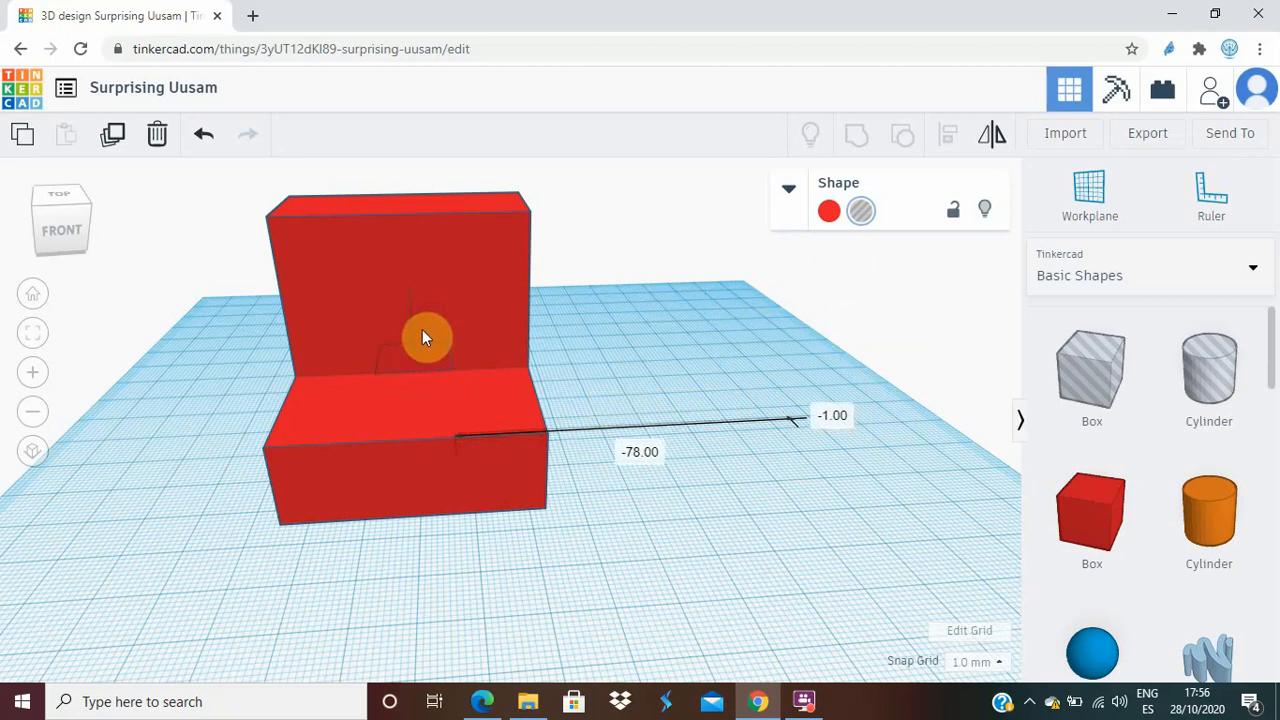
{"action": "left_click", "coordinate": [421, 329]}
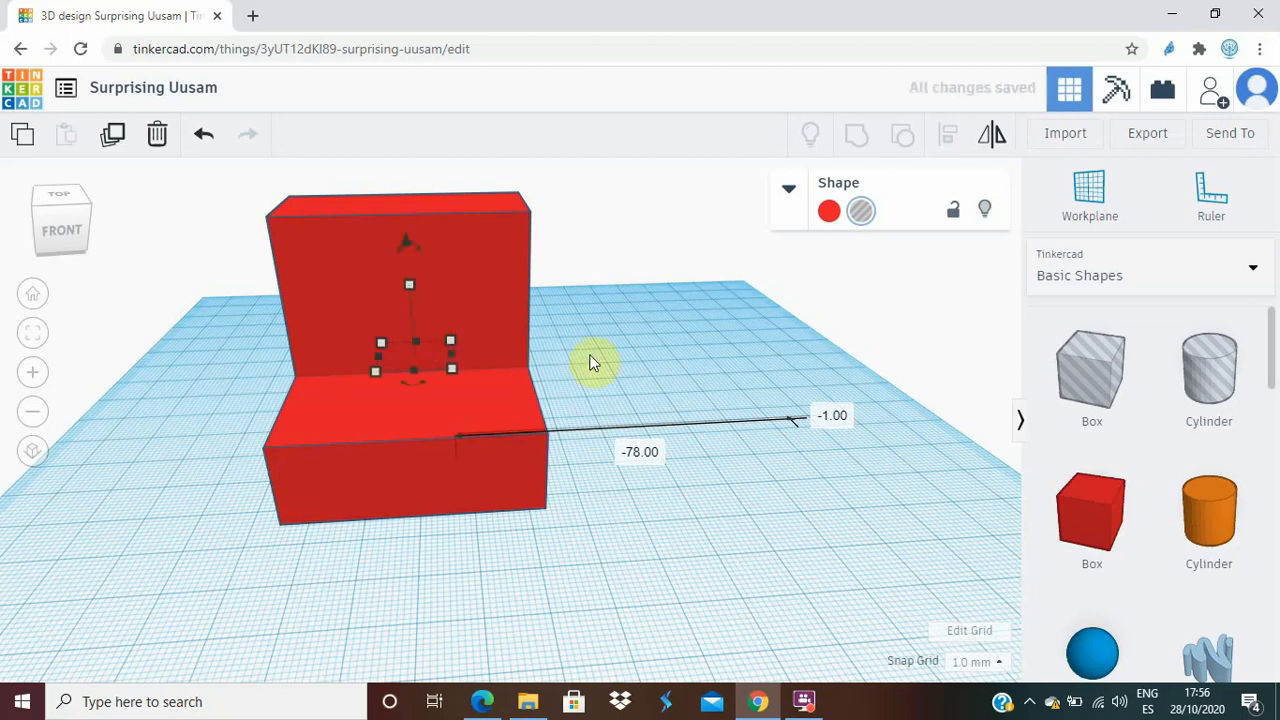
- Slide the upright block backward to expose the hole box, and extend the hole box forward to 32 mm deep
{"action": "right_click_drag", "start_coordinate": [309, 444], "coordinate": [423, 371]}
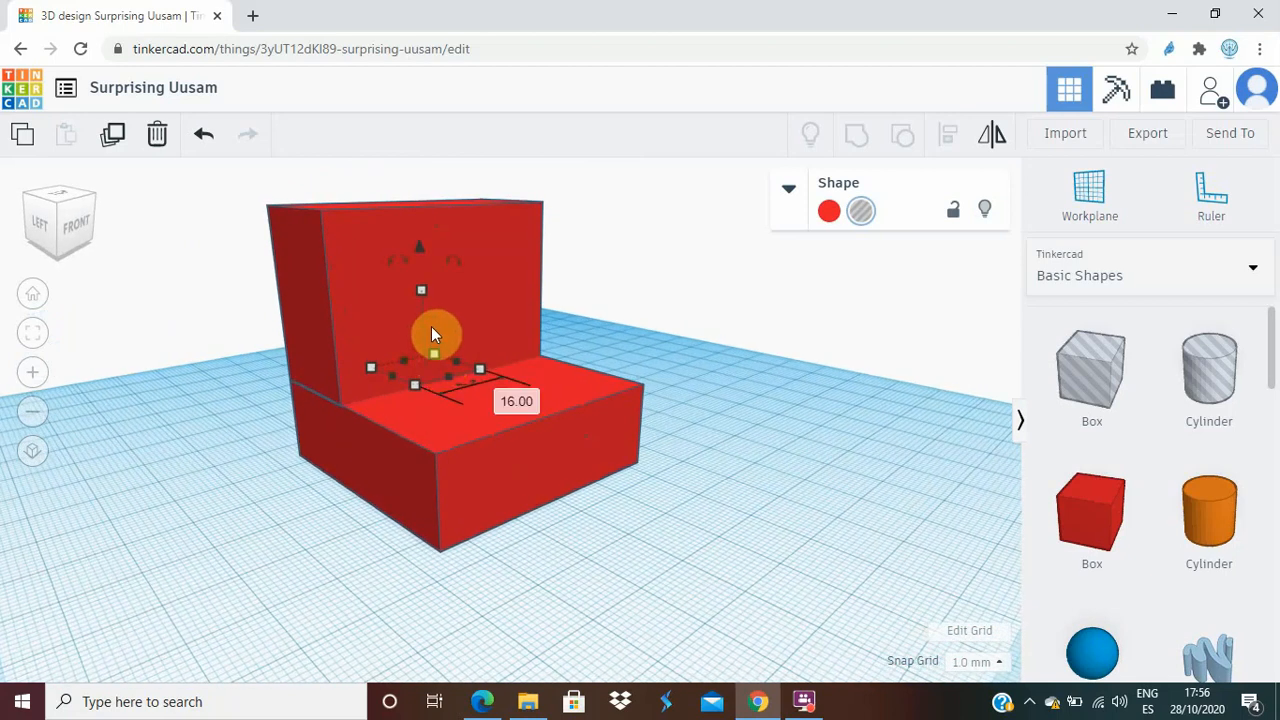
{"action": "left_click_drag", "start_coordinate": [436, 334], "coordinate": [383, 310]}
{"action": "left_click", "coordinate": [426, 340]}
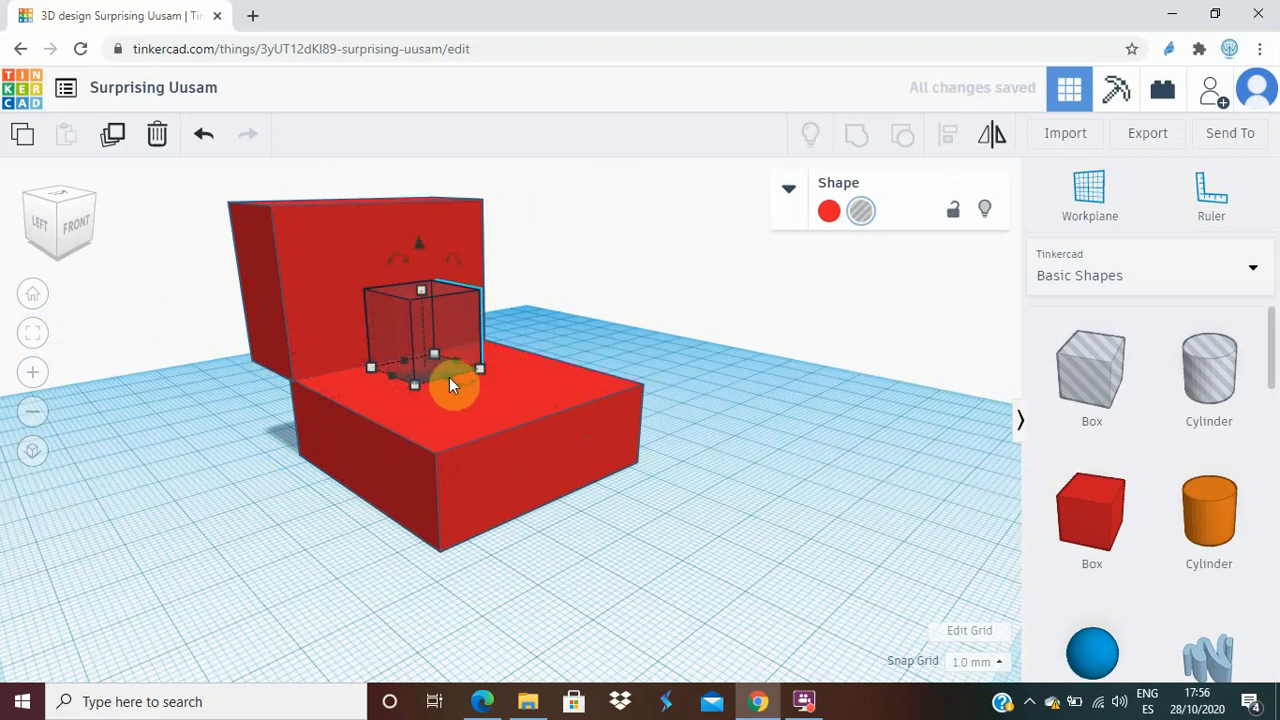
{"action": "left_click_drag", "start_coordinate": [448, 376], "coordinate": [484, 402]}
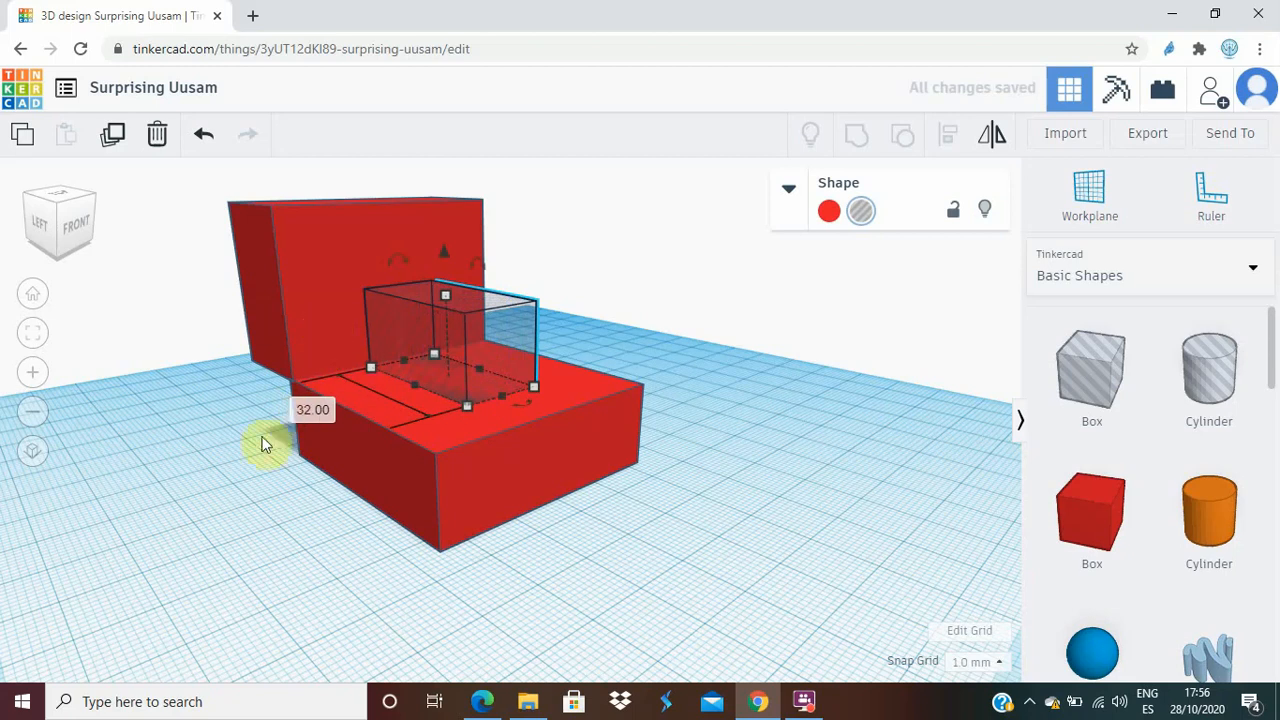
- Move the upright block about 19 mm forward onto the slab again and nudge it 1 mm toward the slab's back-left corner
{"action": "right_click_drag", "start_coordinate": [253, 444], "coordinate": [310, 479]}
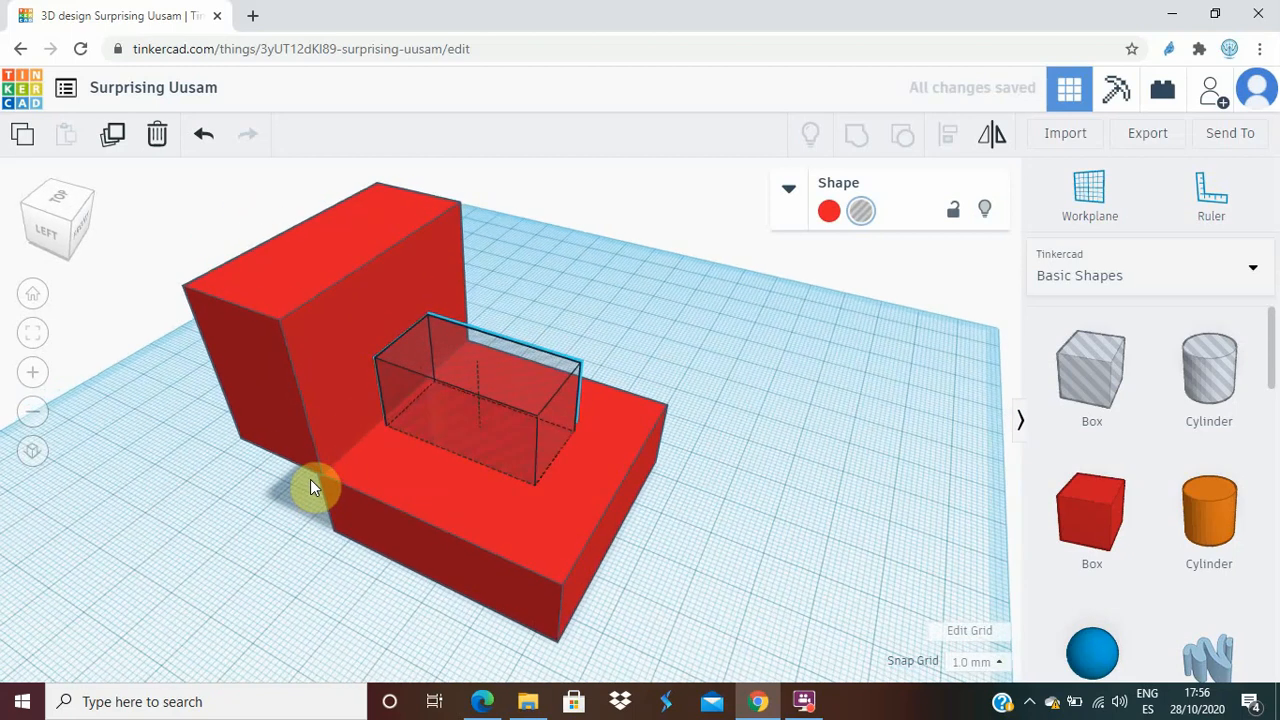
{"action": "left_click", "coordinate": [291, 375]}
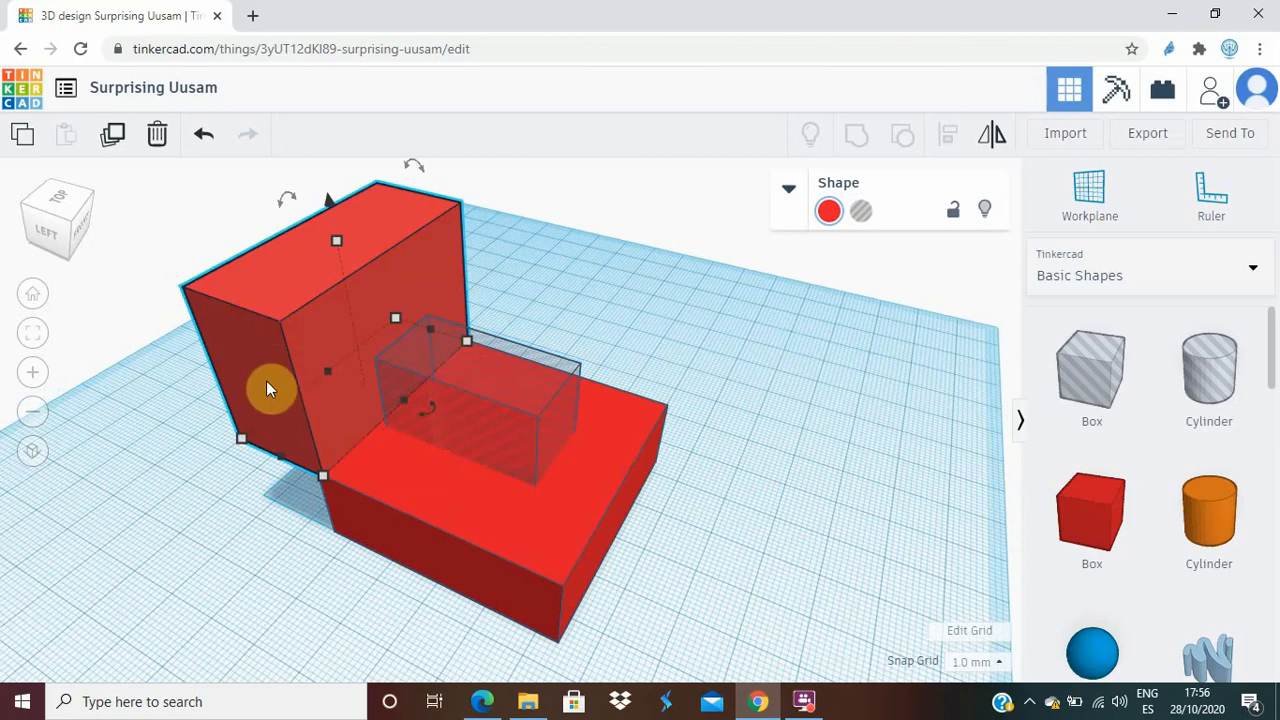
{"action": "left_click_drag", "start_coordinate": [268, 382], "coordinate": [354, 420]}
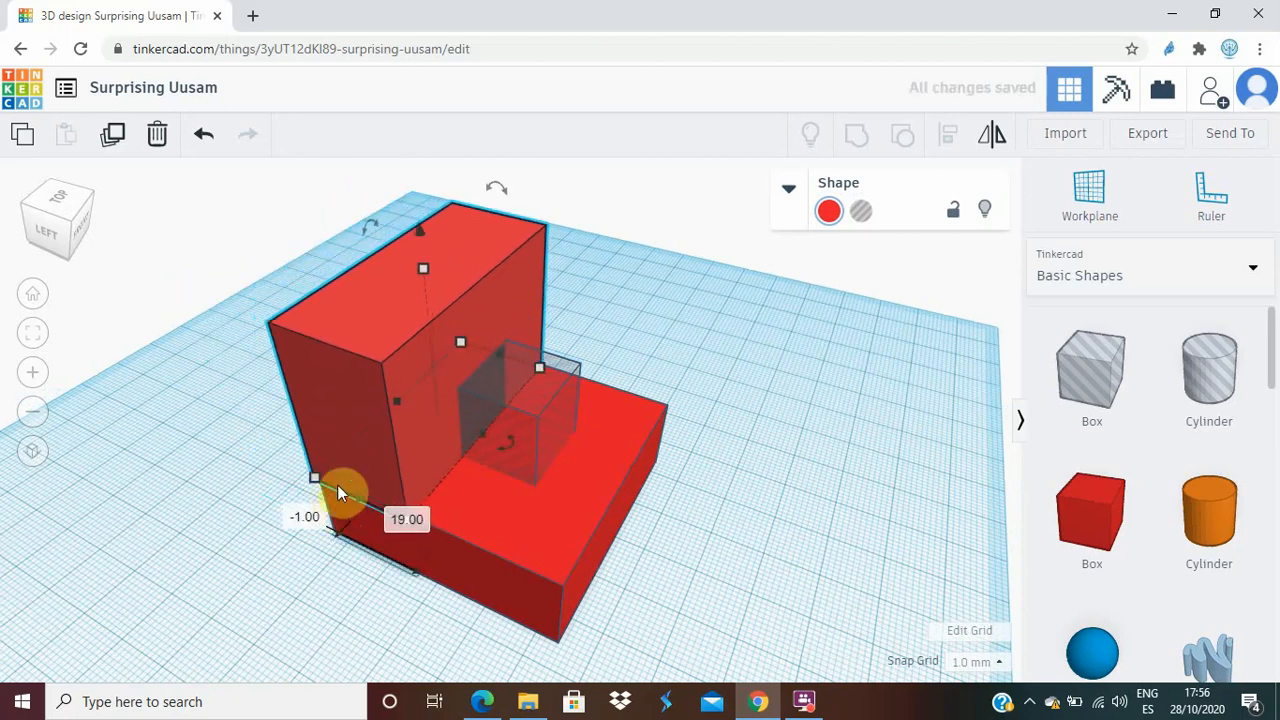
{"action": "right_click_drag", "start_coordinate": [374, 597], "coordinate": [298, 476]}
{"action": "left_click_drag", "start_coordinate": [351, 364], "coordinate": [357, 354]}
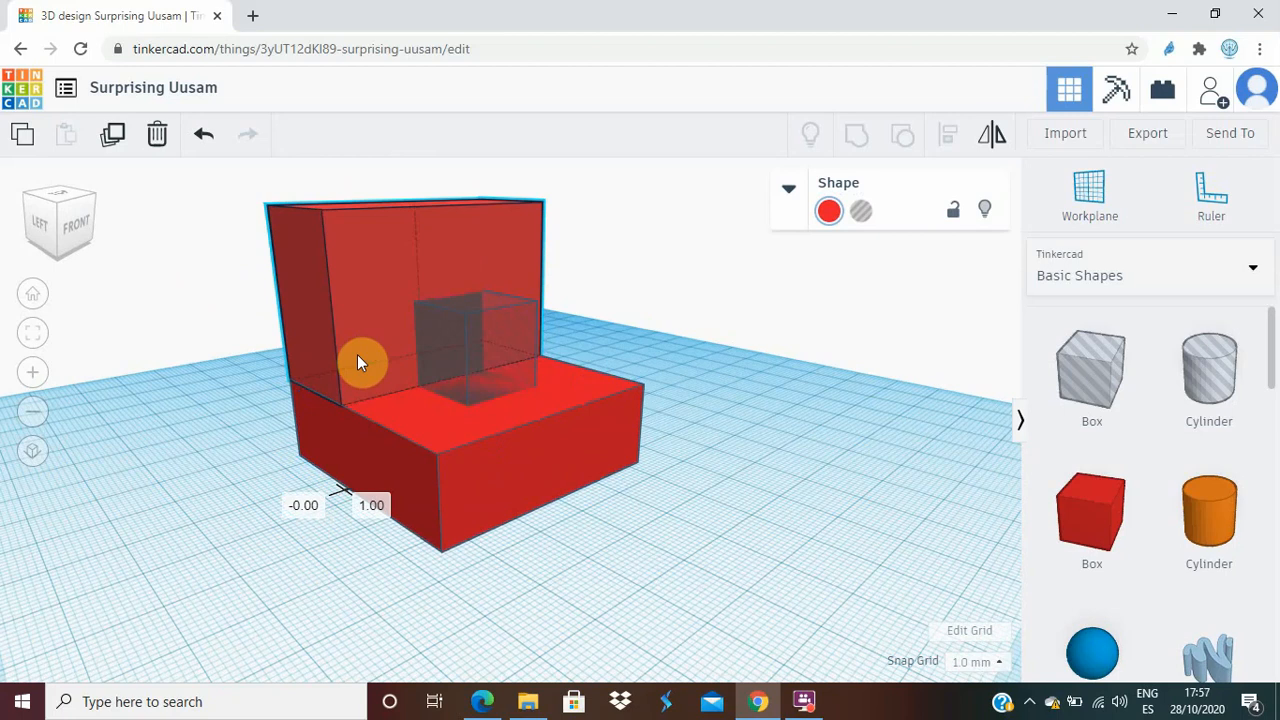
{"action": "left_click", "coordinate": [358, 360]}
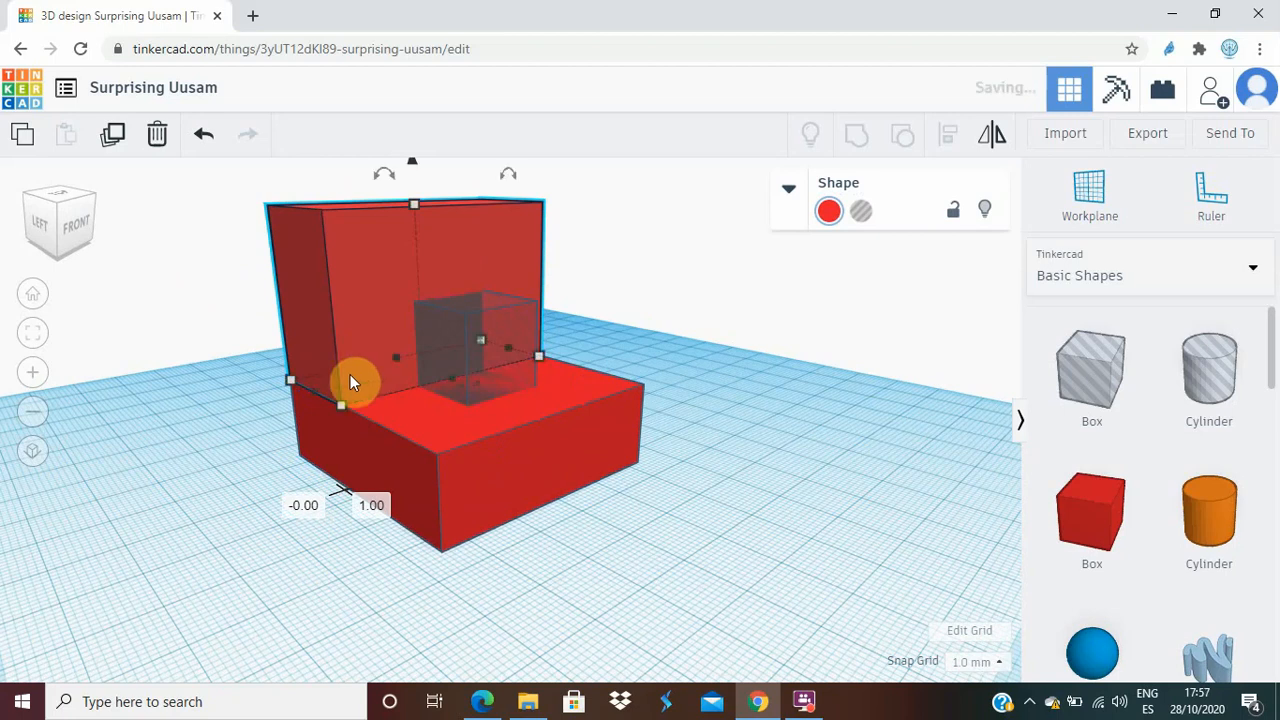
{"action": "right_click_drag", "start_coordinate": [234, 453], "coordinate": [401, 436]}
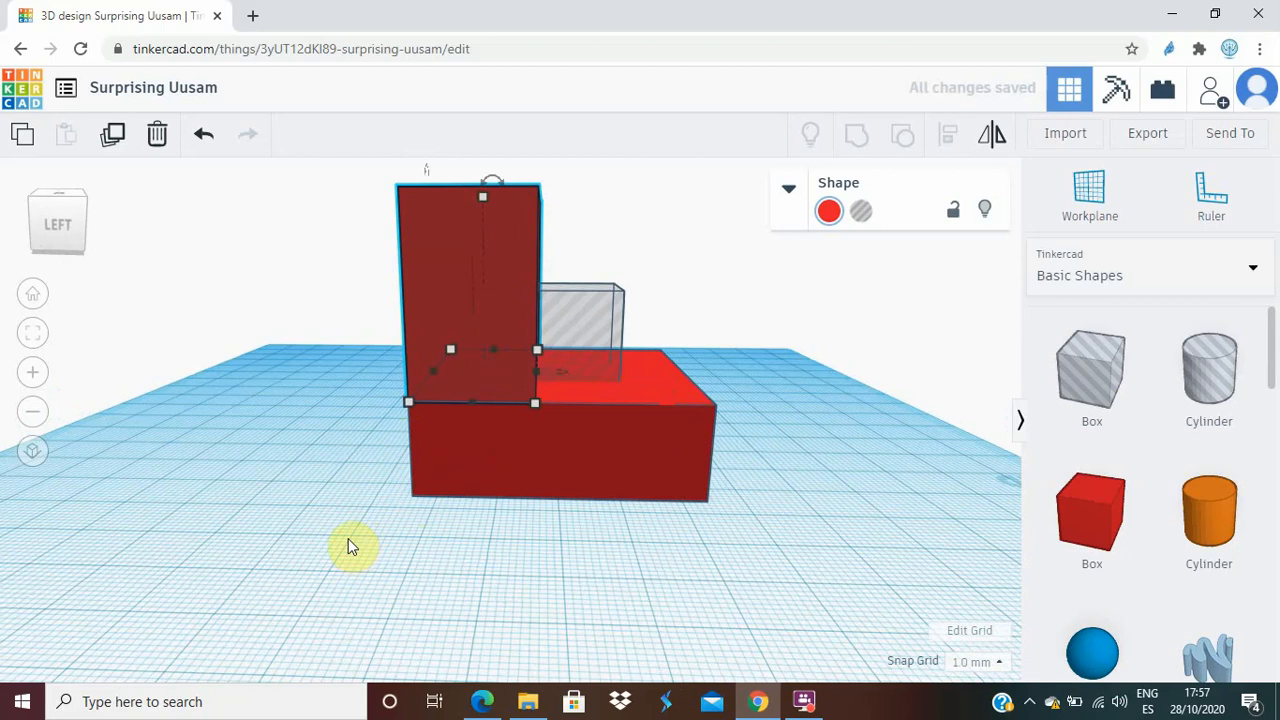
{"action": "left_click_drag", "start_coordinate": [350, 538], "coordinate": [744, 172]}
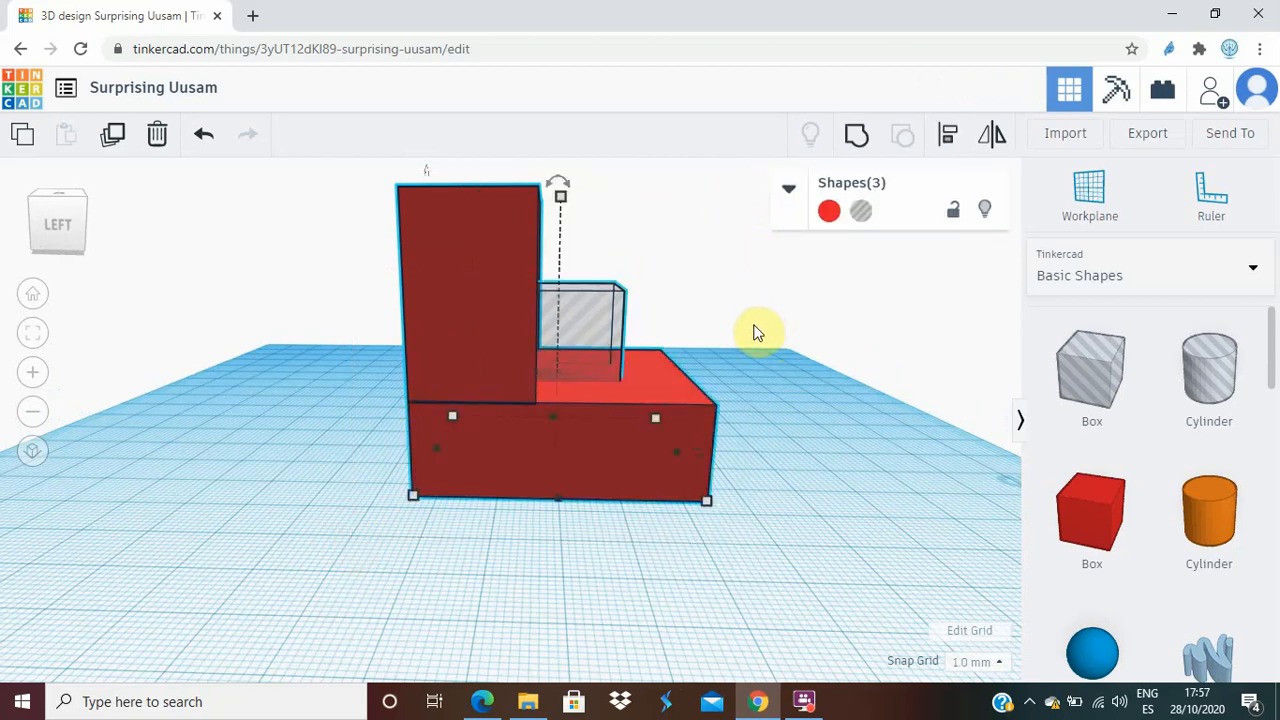
{"action": "right_click_drag", "start_coordinate": [806, 437], "coordinate": [806, 466]}
{"action": "left_click_drag", "start_coordinate": [333, 620], "coordinate": [797, 248]}
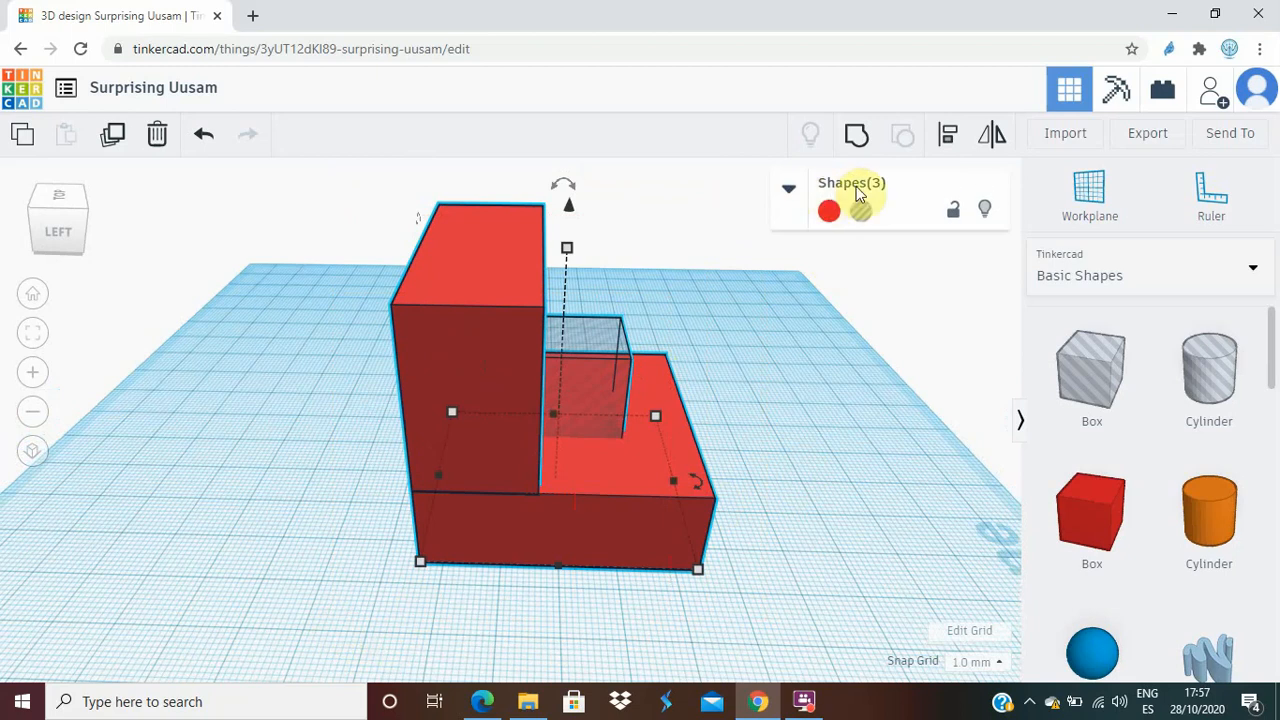
{"action": "left_click", "coordinate": [941, 150]}
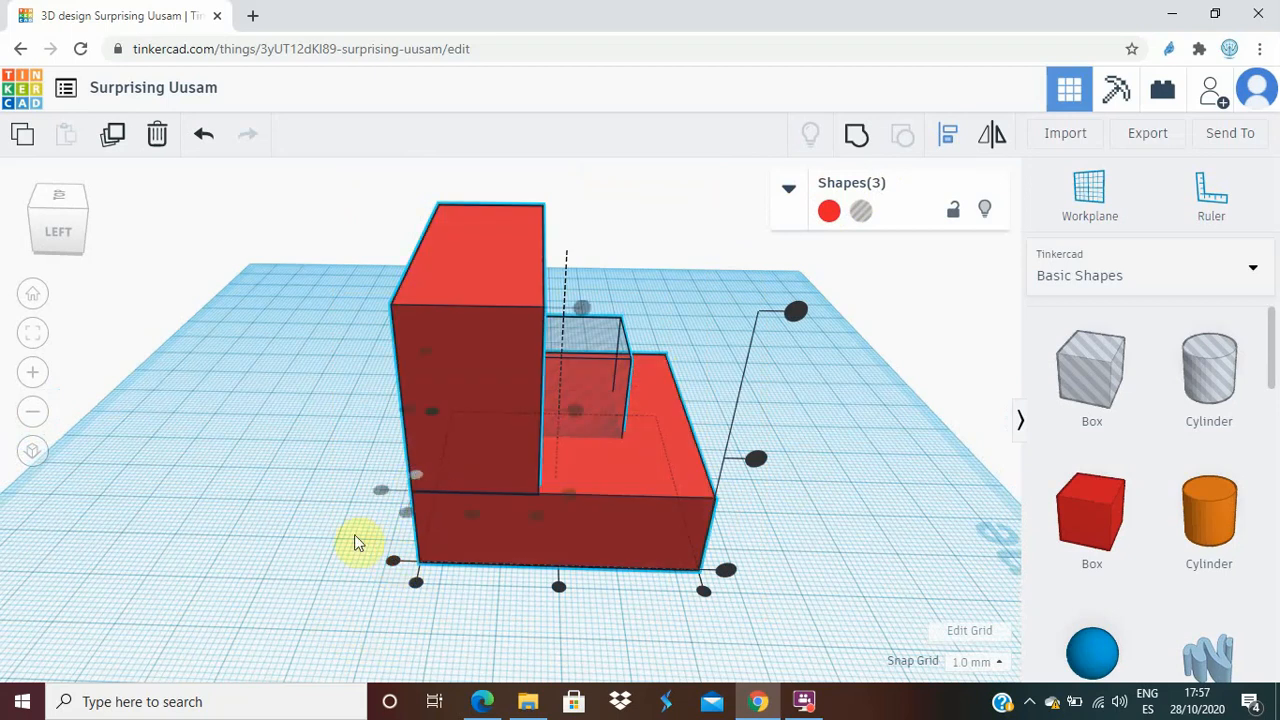
{"action": "right_click_drag", "start_coordinate": [358, 543], "coordinate": [418, 500]}
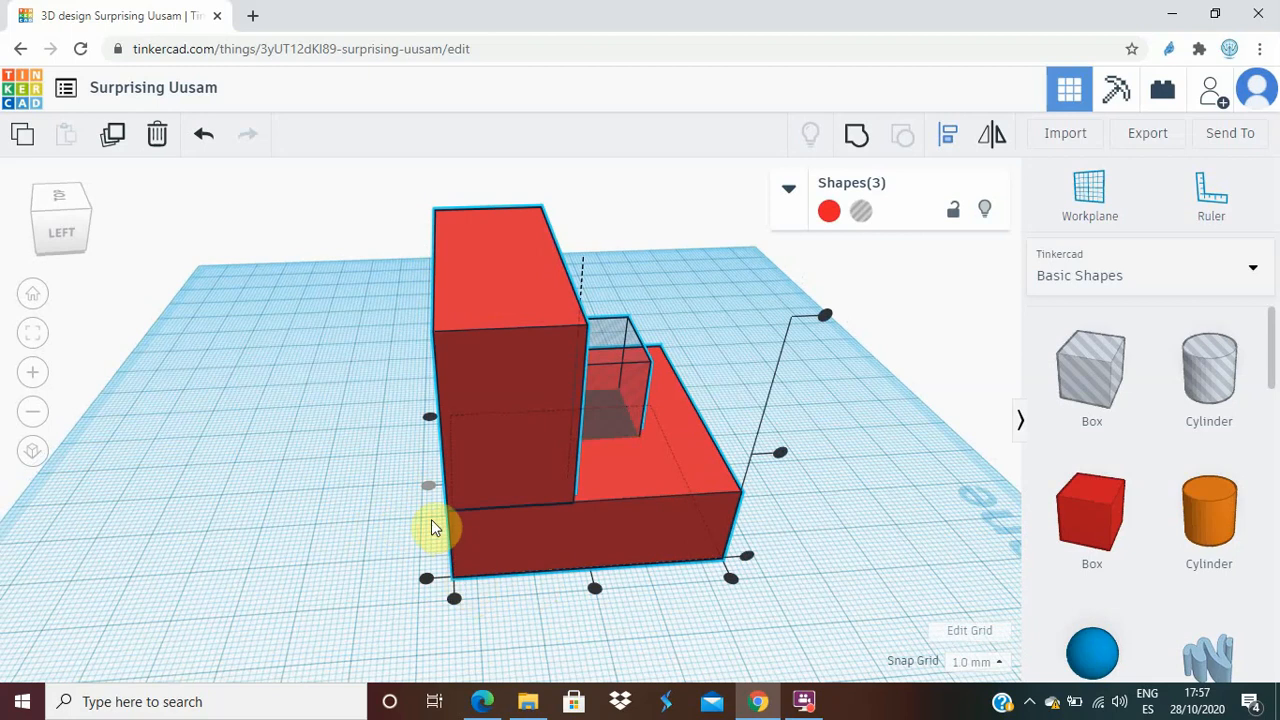
{"action": "right_click_drag", "start_coordinate": [399, 498], "coordinate": [417, 466]}
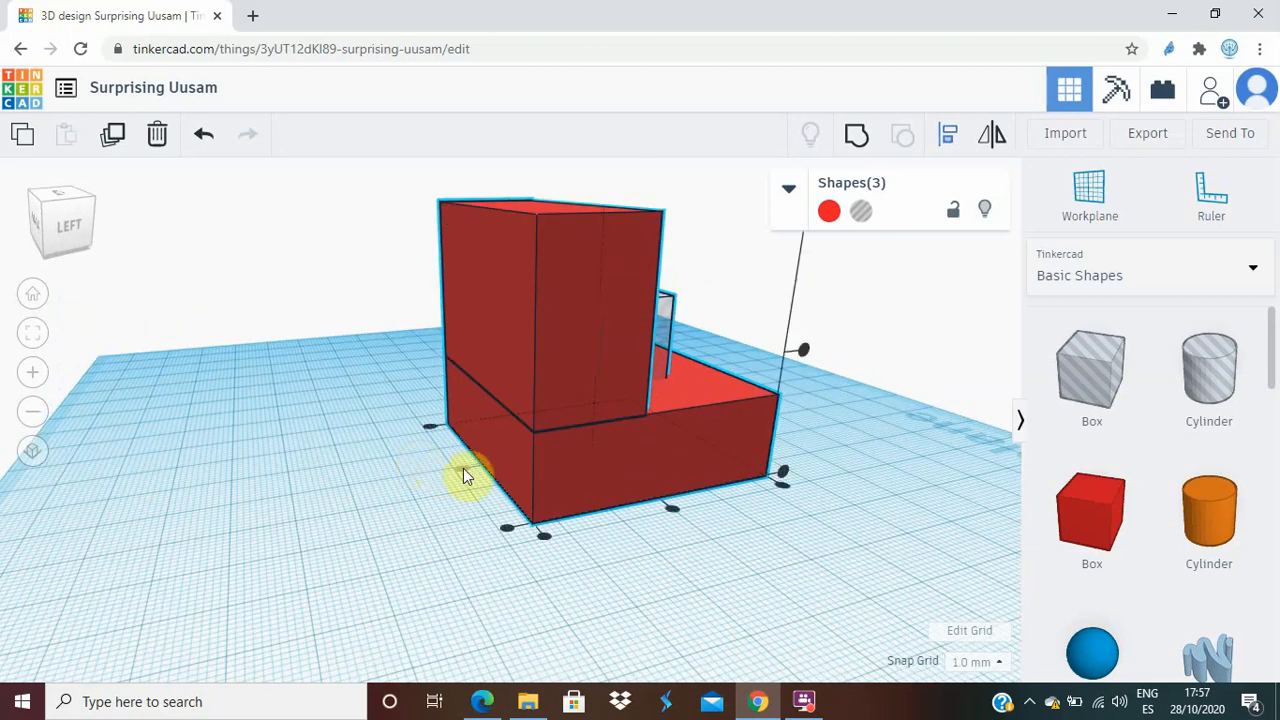
{"action": "left_click", "coordinate": [462, 468]}
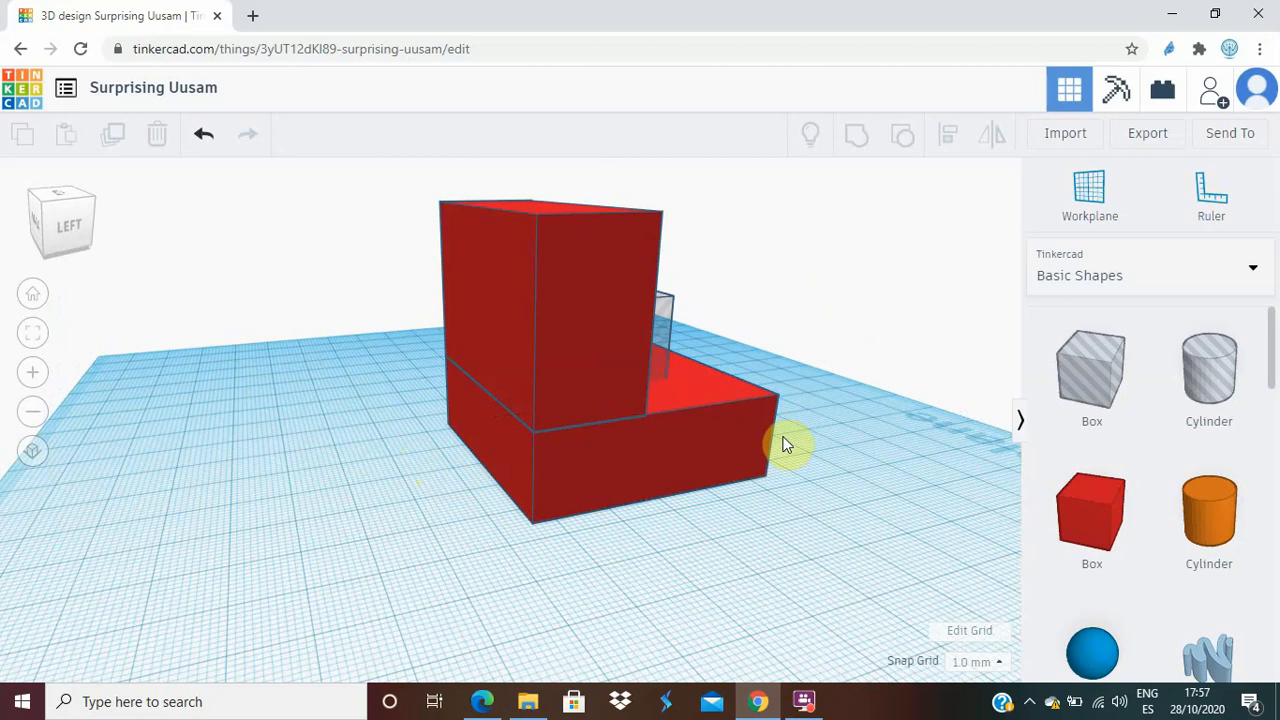
- Move the hole box 7 mm back into the upright block and 2 mm toward the slab's right side
{"action": "right_click_drag", "start_coordinate": [800, 463], "coordinate": [517, 447]}
{"action": "left_click", "coordinate": [455, 352]}
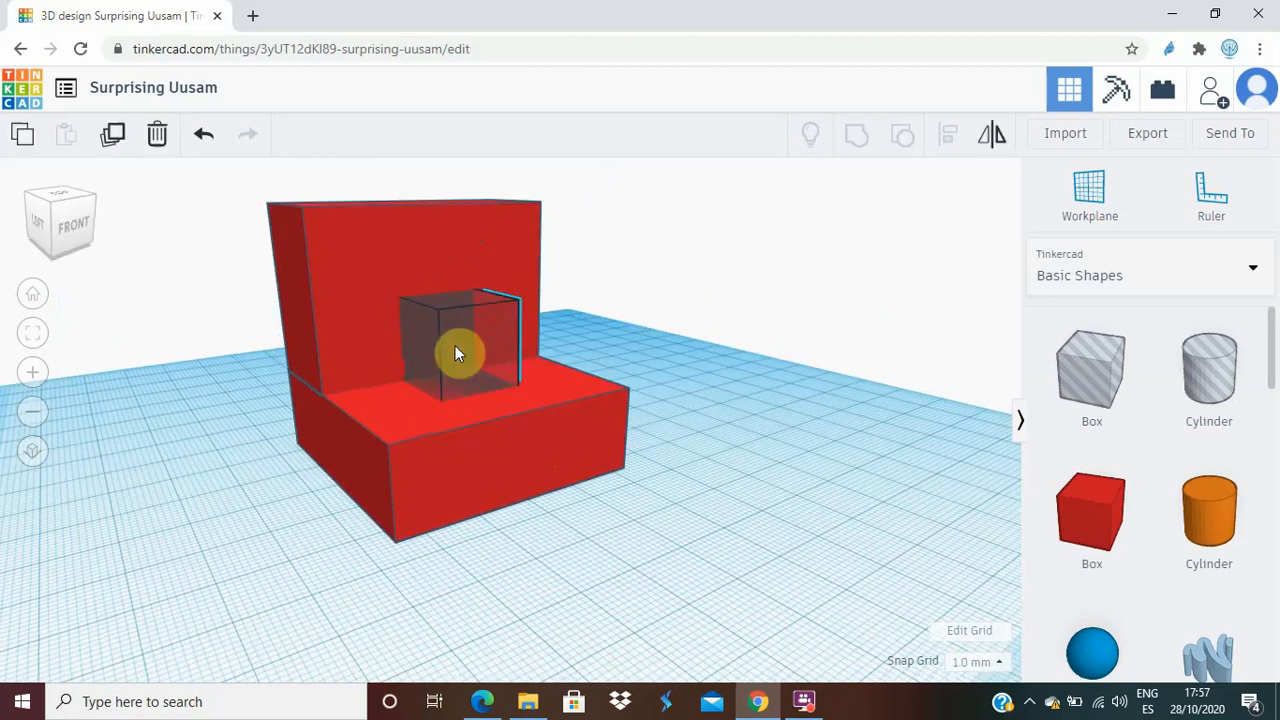
{"action": "left_click_drag", "start_coordinate": [469, 353], "coordinate": [457, 349]}
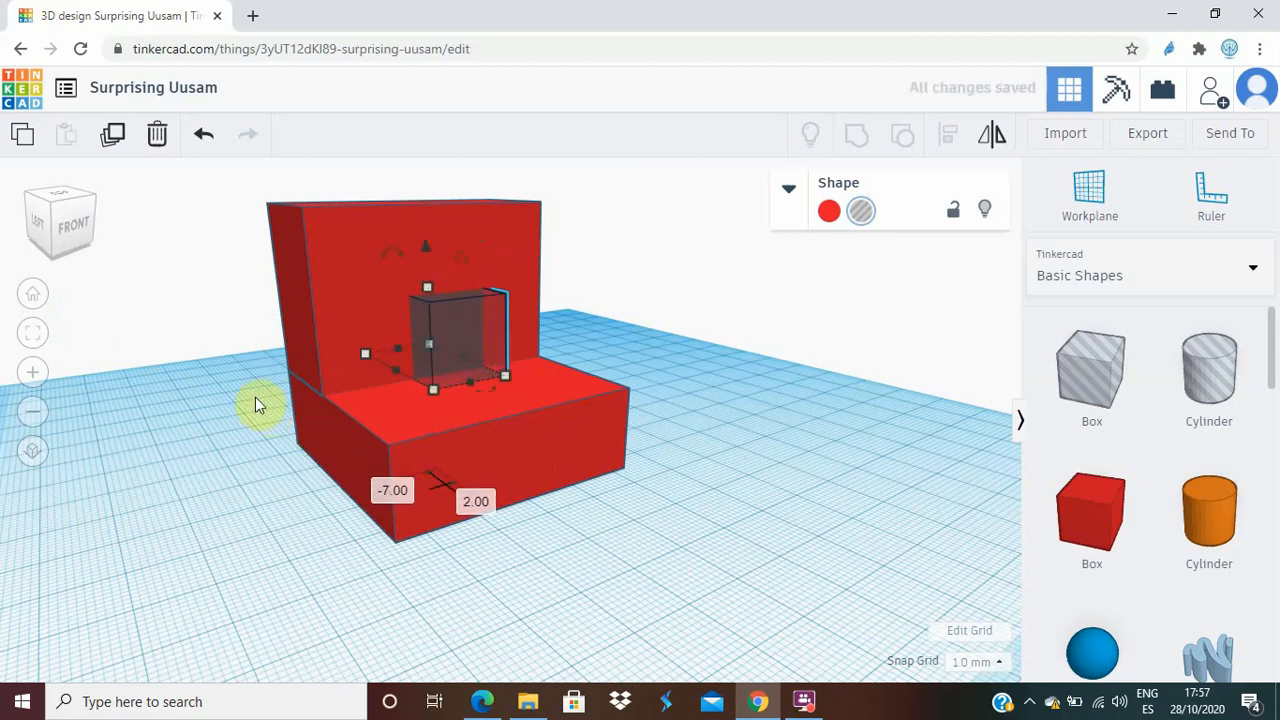
{"action": "mouse_move", "coordinate": [253, 399]}
{"action": "right_mouse_down"}
{"action": "mouse_move", "coordinate": [336, 458]}
{"action": "mouse_move", "coordinate": [500, 446]}
{"action": "mouse_move", "coordinate": [517, 426]}
{"action": "mouse_move", "coordinate": [260, 416]}
{"action": "right_mouse_up"}
{"action": "left_click", "coordinate": [356, 467]}
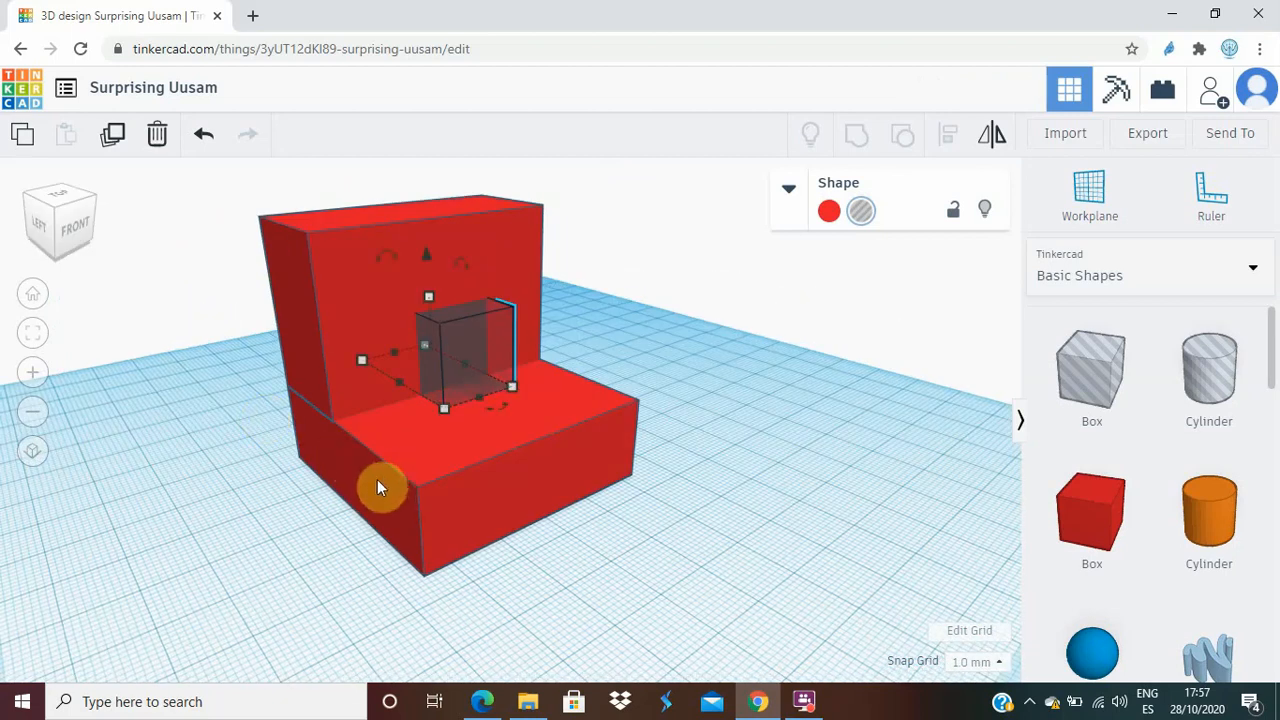
- Place the ruler's origin at the base slab's front-left bottom corner
{"action": "right_click_drag", "start_coordinate": [708, 480], "coordinate": [579, 488]}
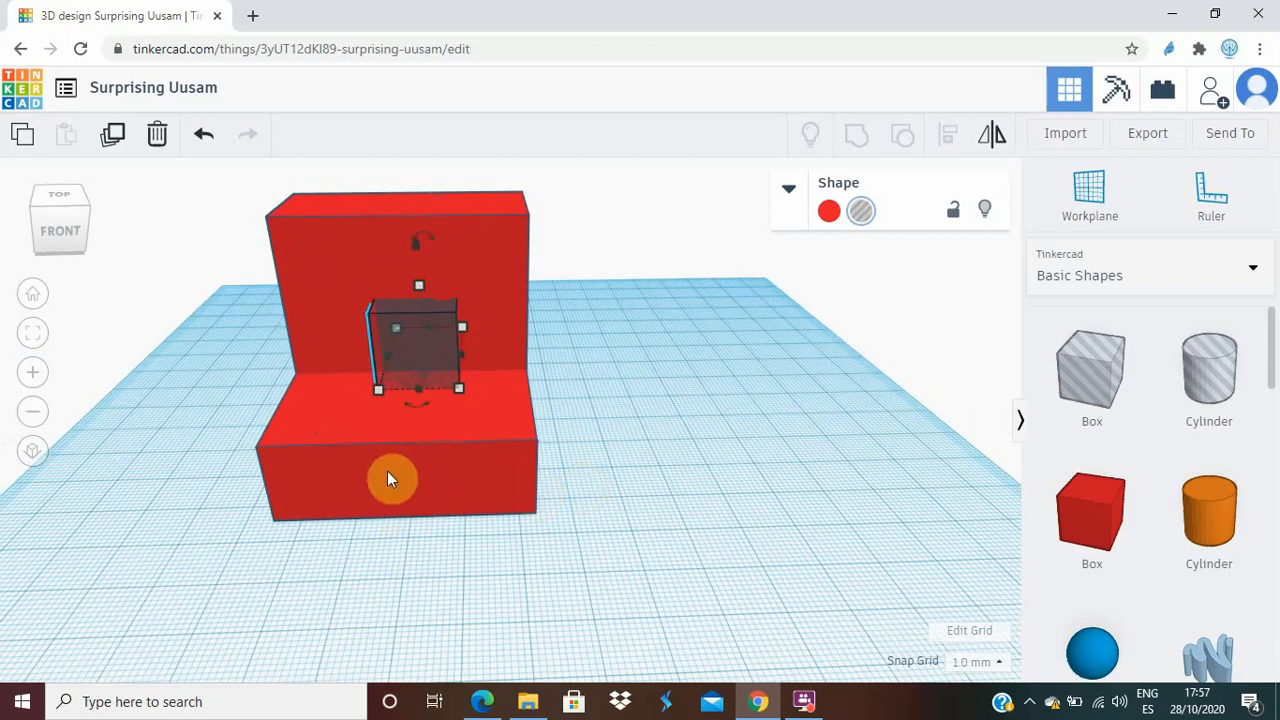
{"action": "right_click_drag", "start_coordinate": [388, 478], "coordinate": [393, 512]}
{"action": "left_click", "coordinate": [393, 512]}
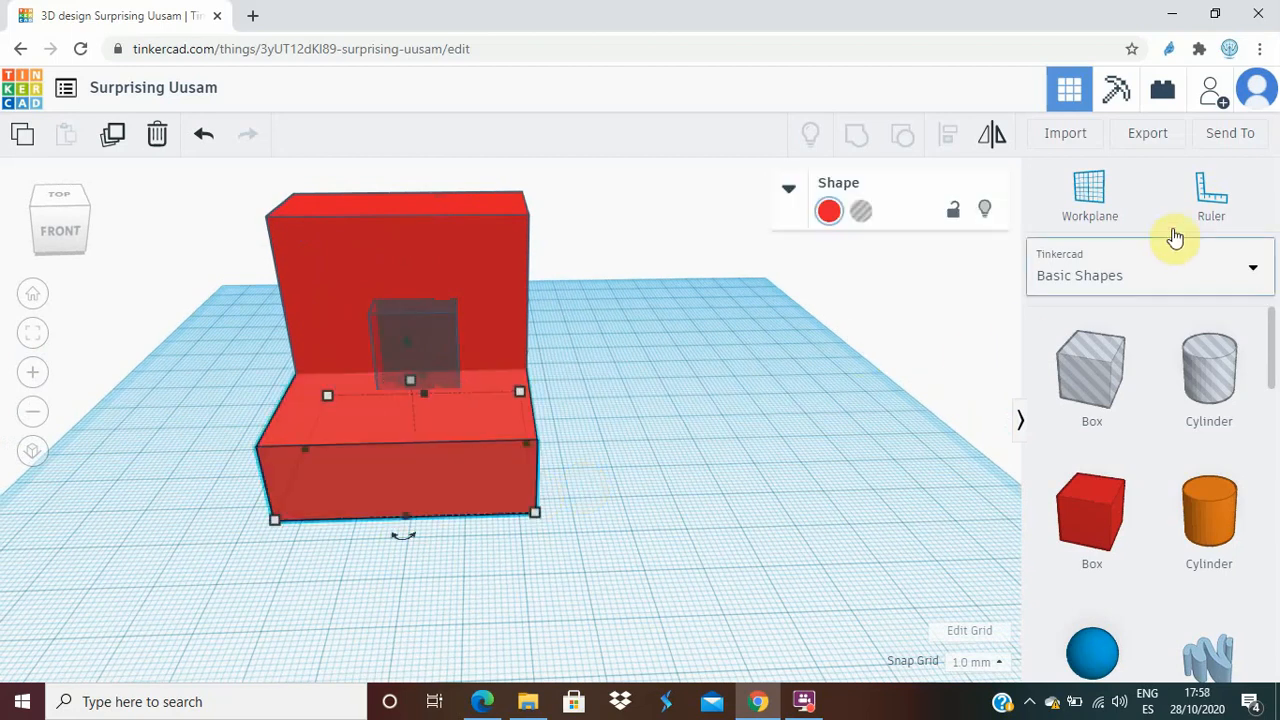
{"action": "left_click", "coordinate": [1208, 208]}
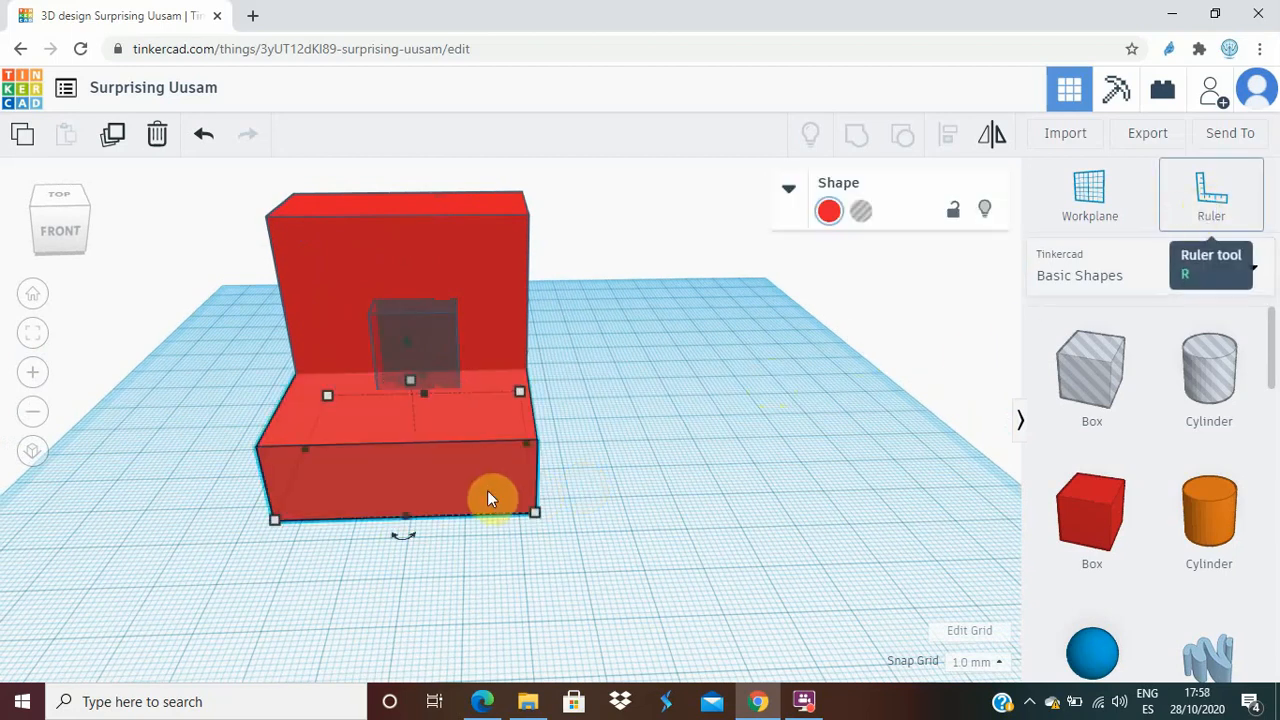
{"action": "left_click", "coordinate": [273, 521]}
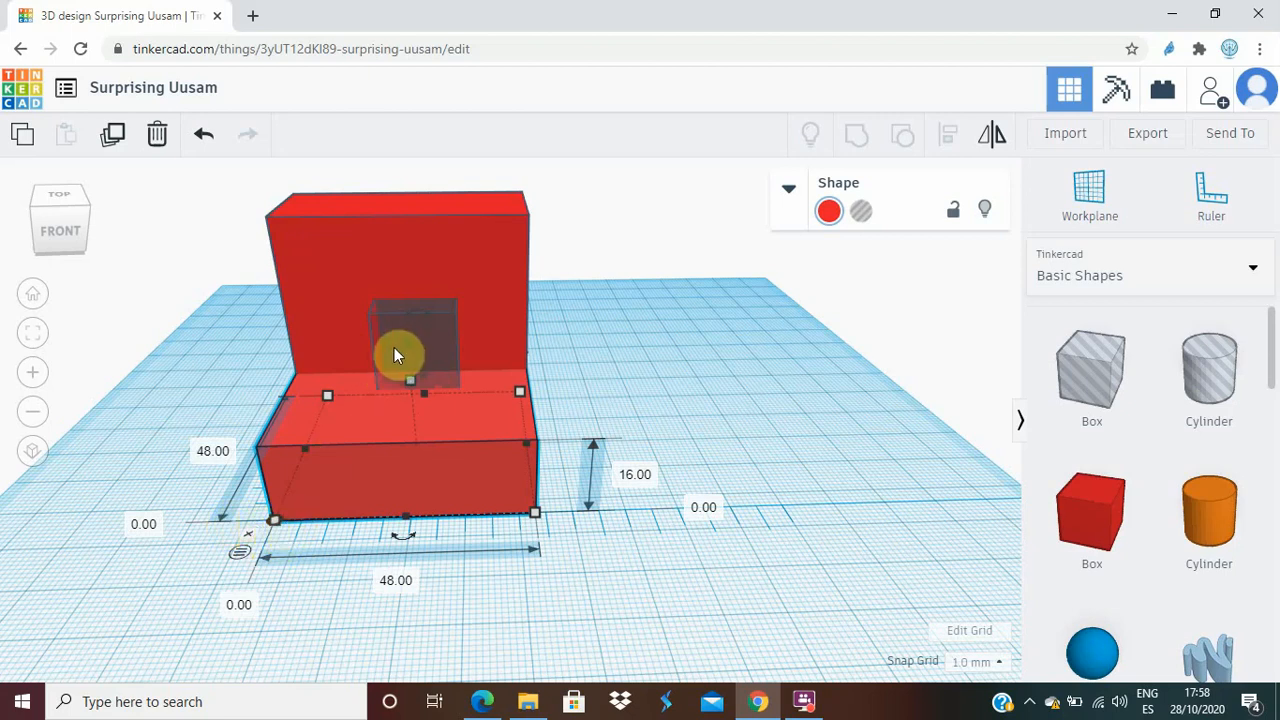
- Shift the hole box left until it sits 16 mm from the ruler origin across the slab's width
{"action": "left_click", "coordinate": [428, 356]}
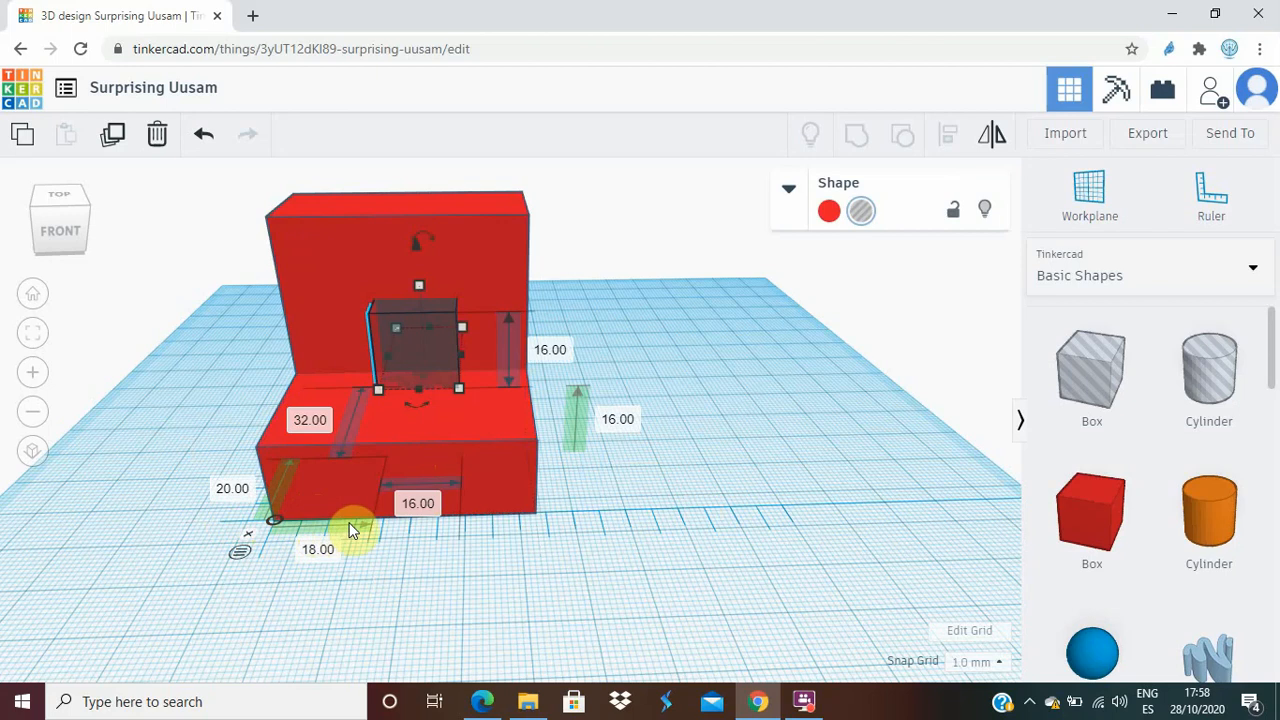
{"action": "right_click_drag", "start_coordinate": [345, 585], "coordinate": [385, 595]}
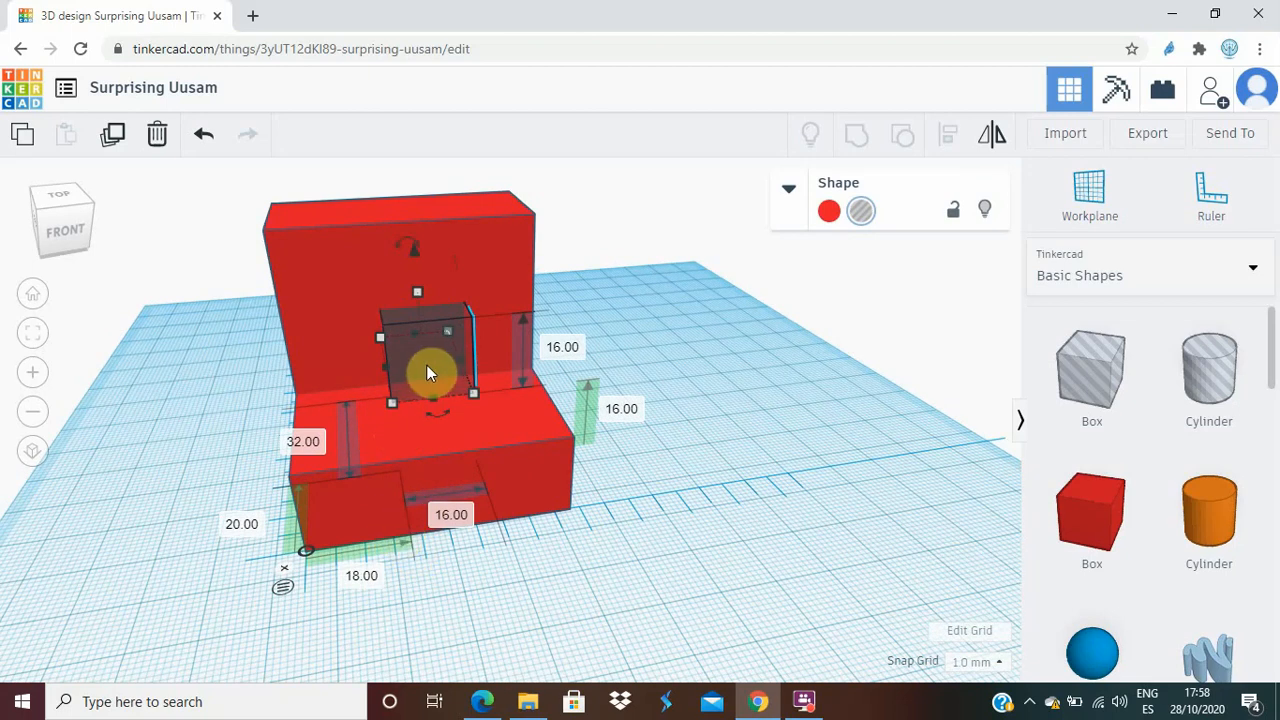
{"action": "left_click_drag", "start_coordinate": [429, 365], "coordinate": [418, 366]}
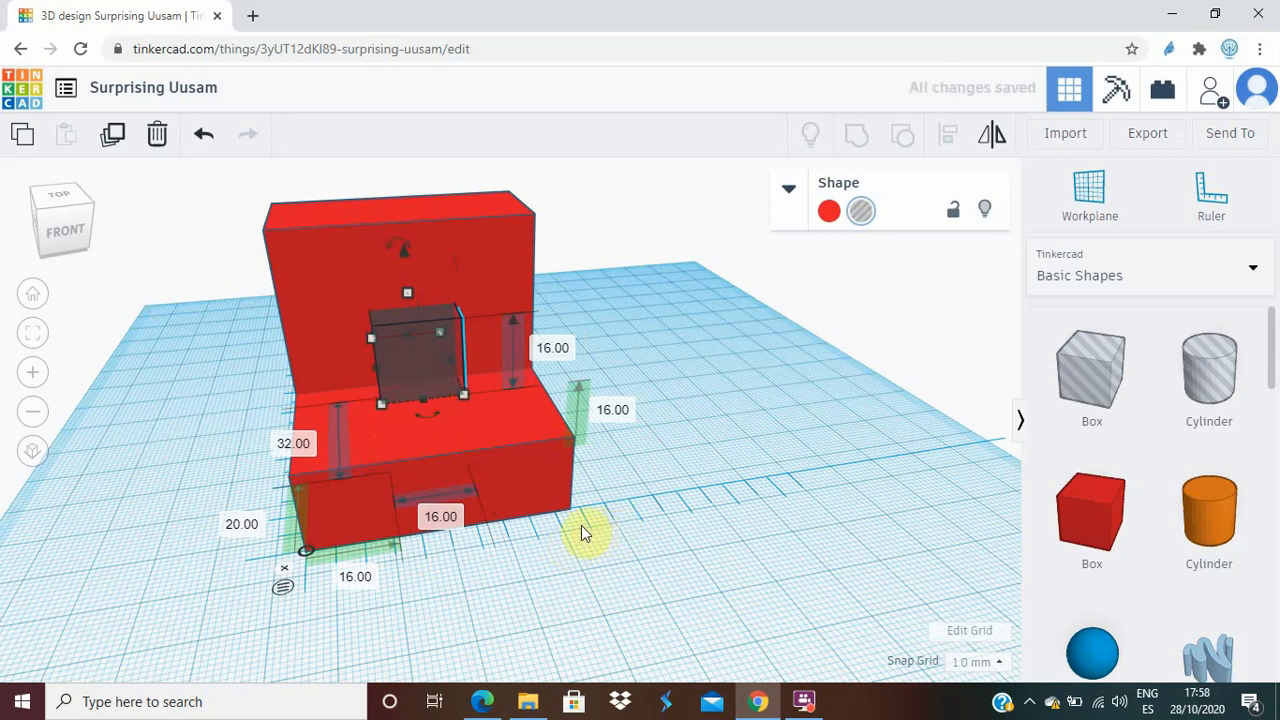
- Group the base slab, upright block and hole box to cut the square opening through the upright block
{"action": "right_click_drag", "start_coordinate": [581, 525], "coordinate": [523, 460]}
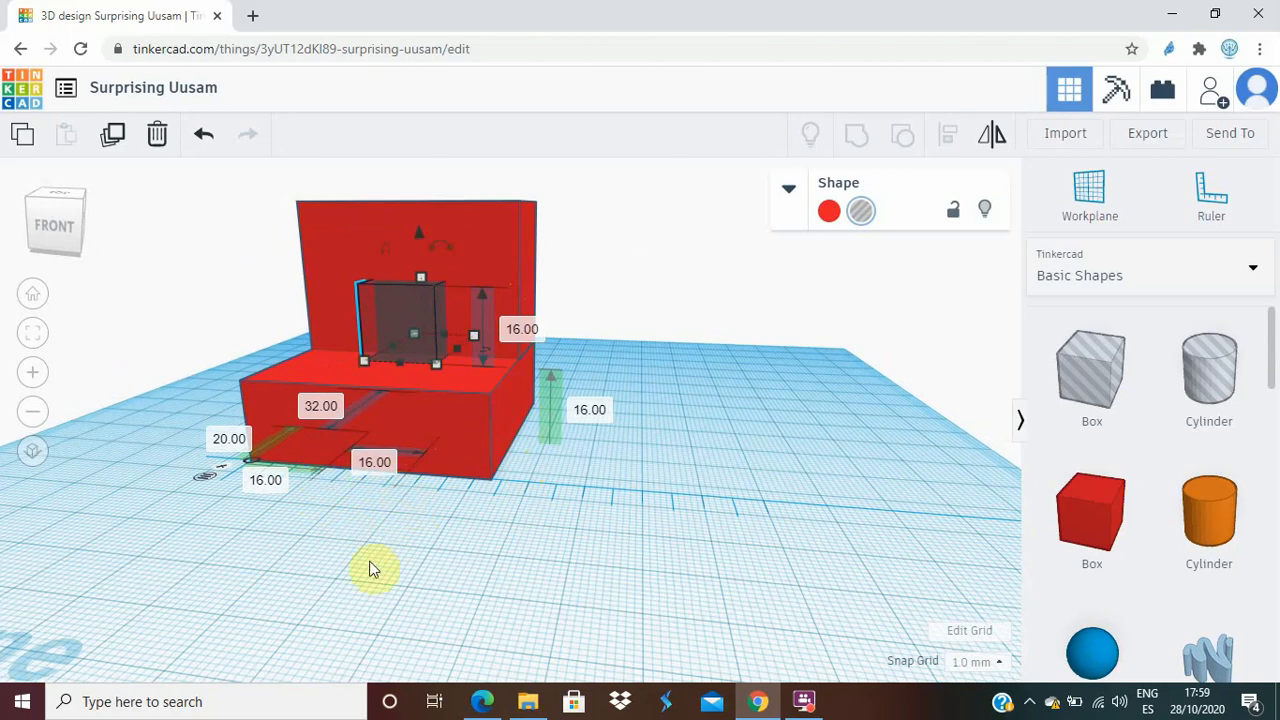
{"action": "right_click_drag", "start_coordinate": [378, 562], "coordinate": [473, 566]}
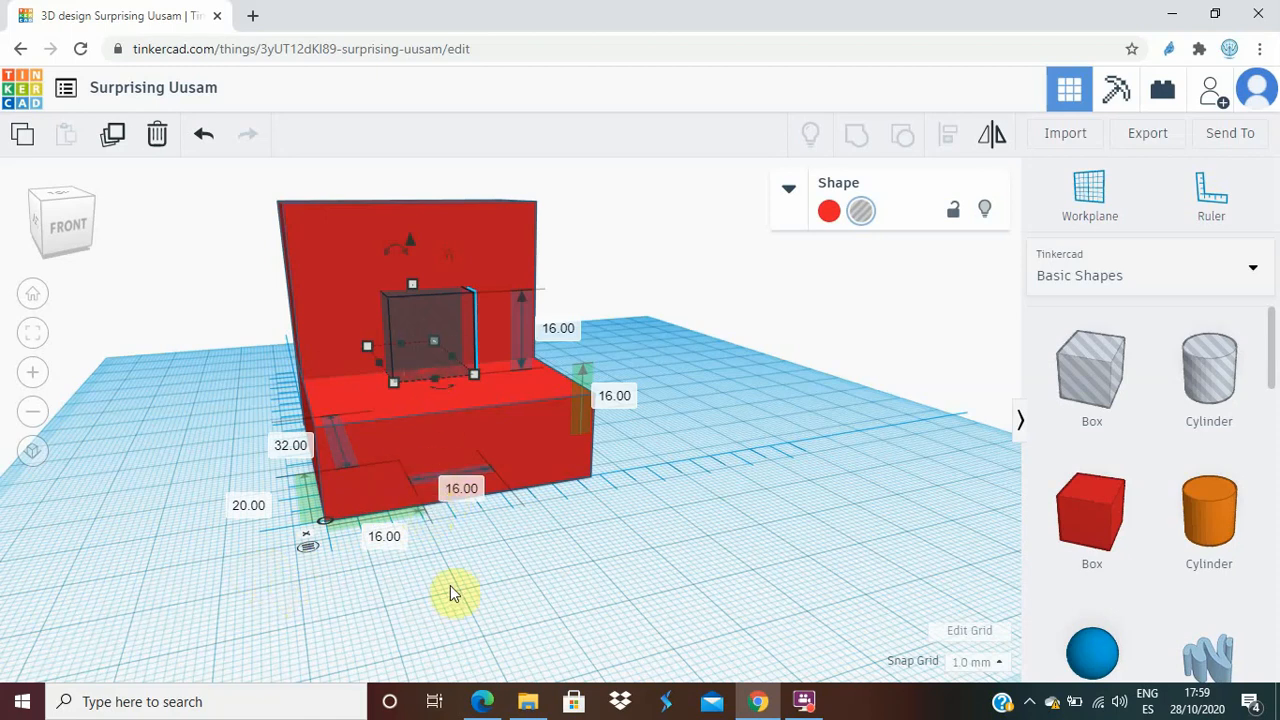
{"action": "mouse_move", "coordinate": [514, 580]}
{"action": "right_mouse_down"}
{"action": "mouse_move", "coordinate": [591, 589]}
{"action": "mouse_move", "coordinate": [666, 557]}
{"action": "mouse_move", "coordinate": [689, 566]}
{"action": "mouse_move", "coordinate": [651, 594]}
{"action": "mouse_move", "coordinate": [448, 576]}
{"action": "mouse_move", "coordinate": [508, 587]}
{"action": "right_mouse_up"}
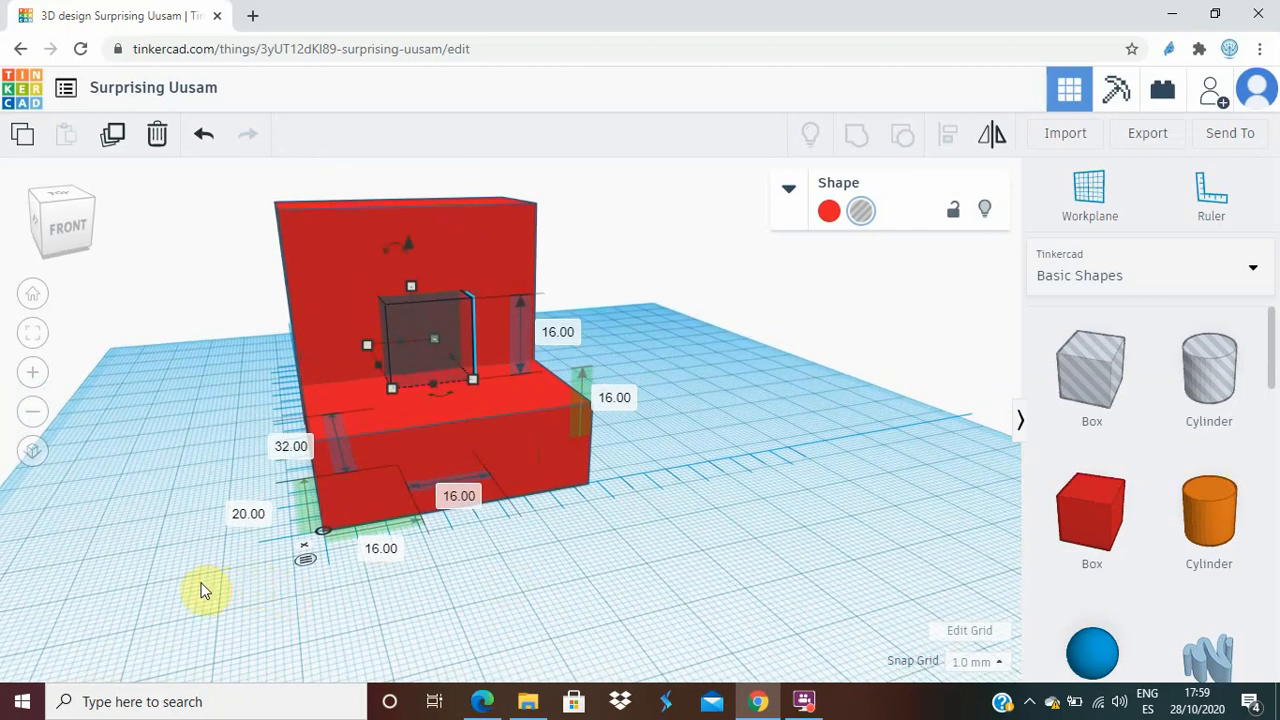
{"action": "left_click_drag", "start_coordinate": [204, 580], "coordinate": [626, 176]}
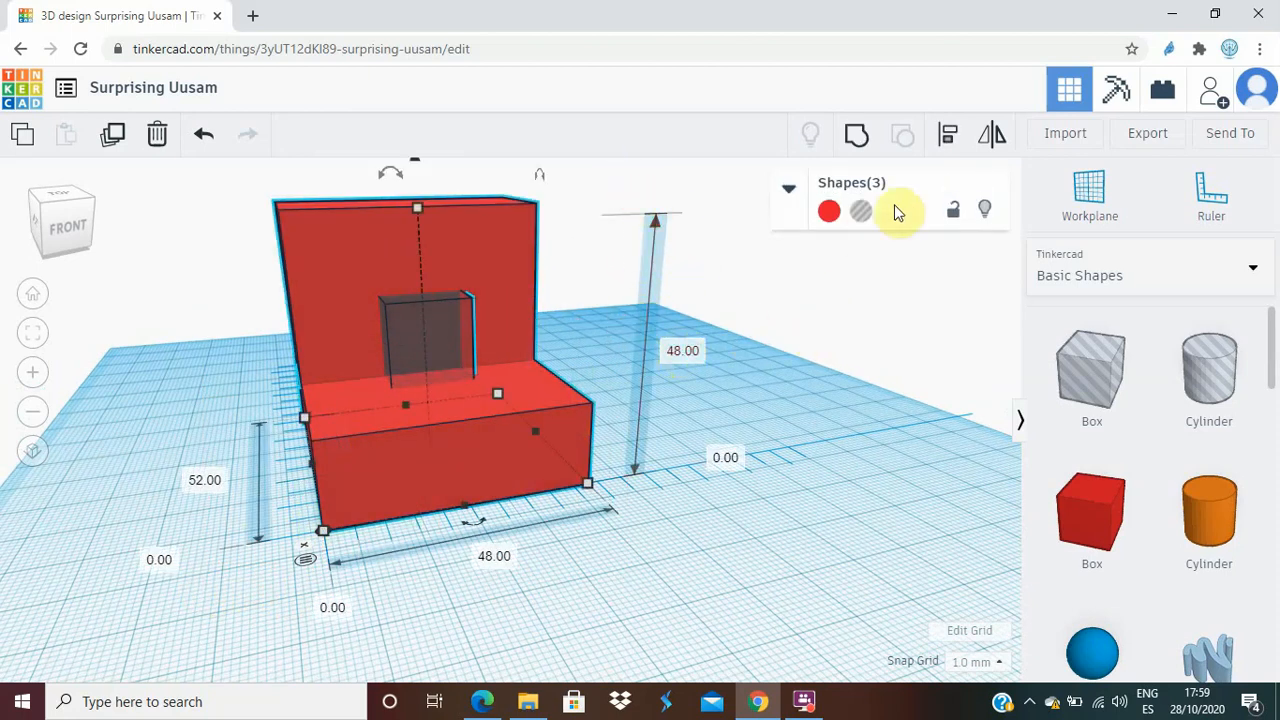
{"action": "left_click", "coordinate": [857, 141]}
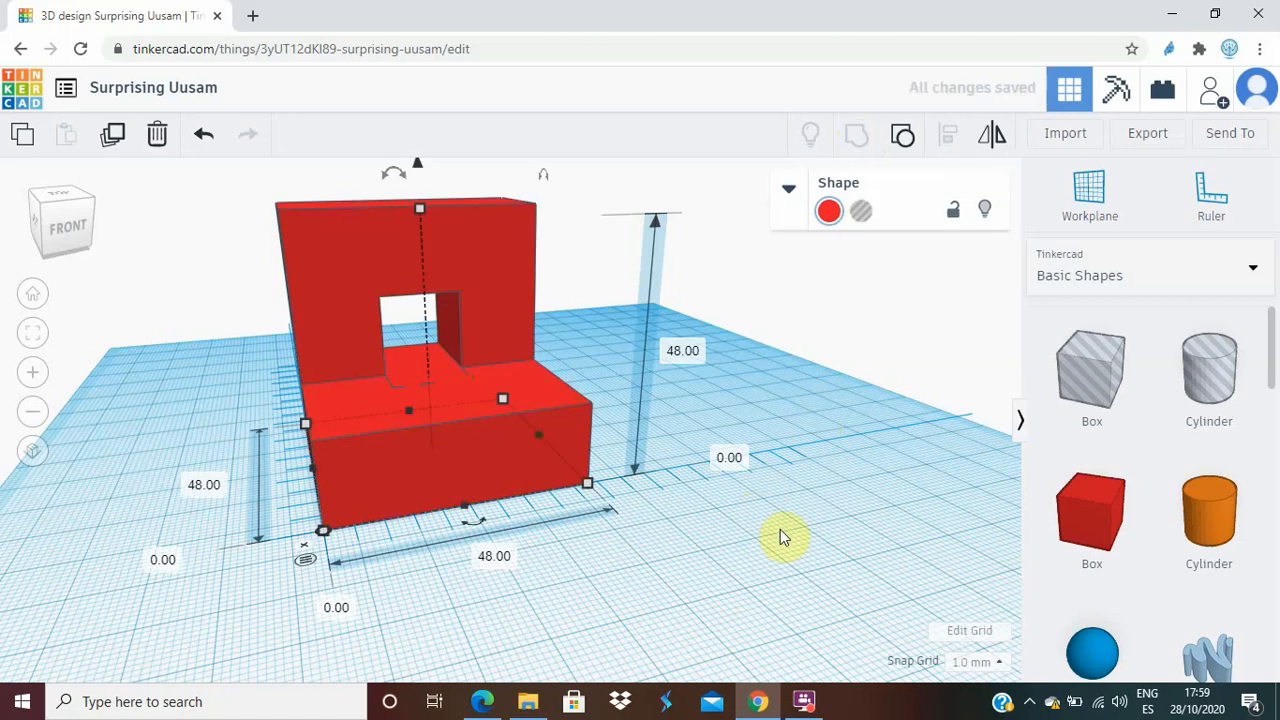
{"action": "right_click_drag", "start_coordinate": [687, 543], "coordinate": [657, 538]}
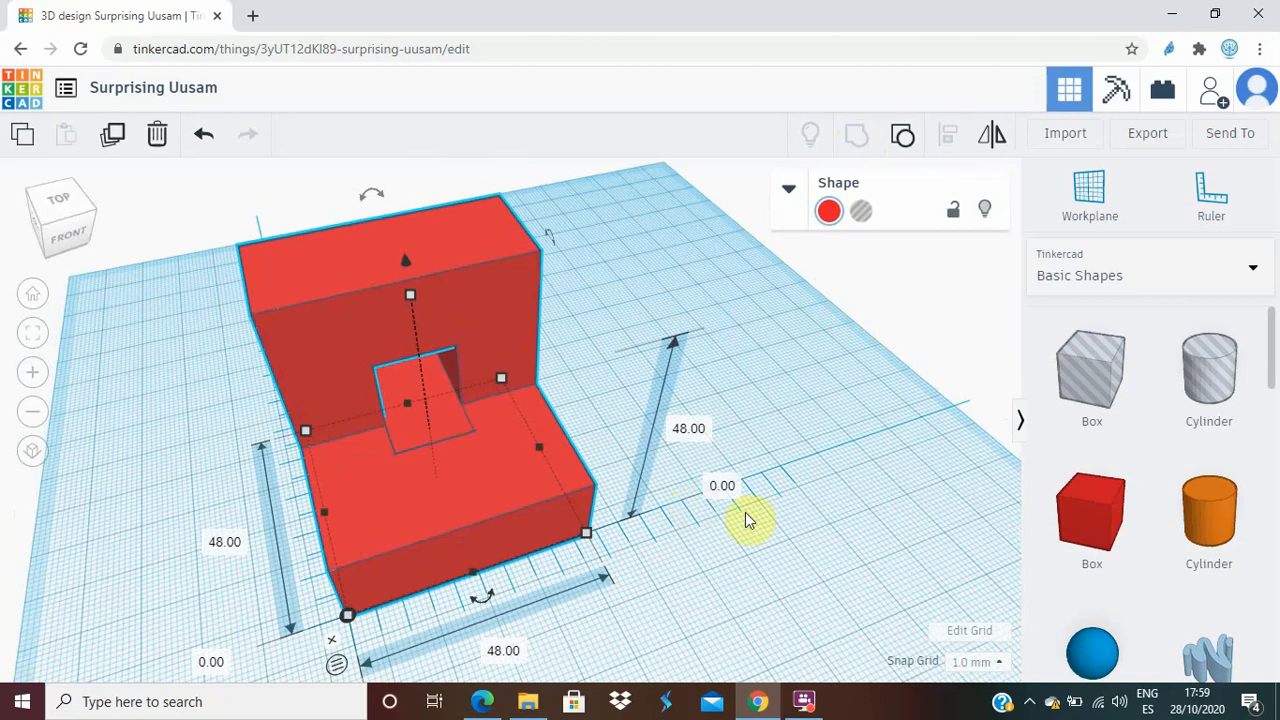
{"action": "mouse_move", "coordinate": [737, 506]}
{"action": "right_mouse_down"}
{"action": "mouse_move", "coordinate": [720, 457]}
{"action": "mouse_move", "coordinate": [742, 468]}
{"action": "mouse_move", "coordinate": [749, 494]}
{"action": "right_mouse_up"}
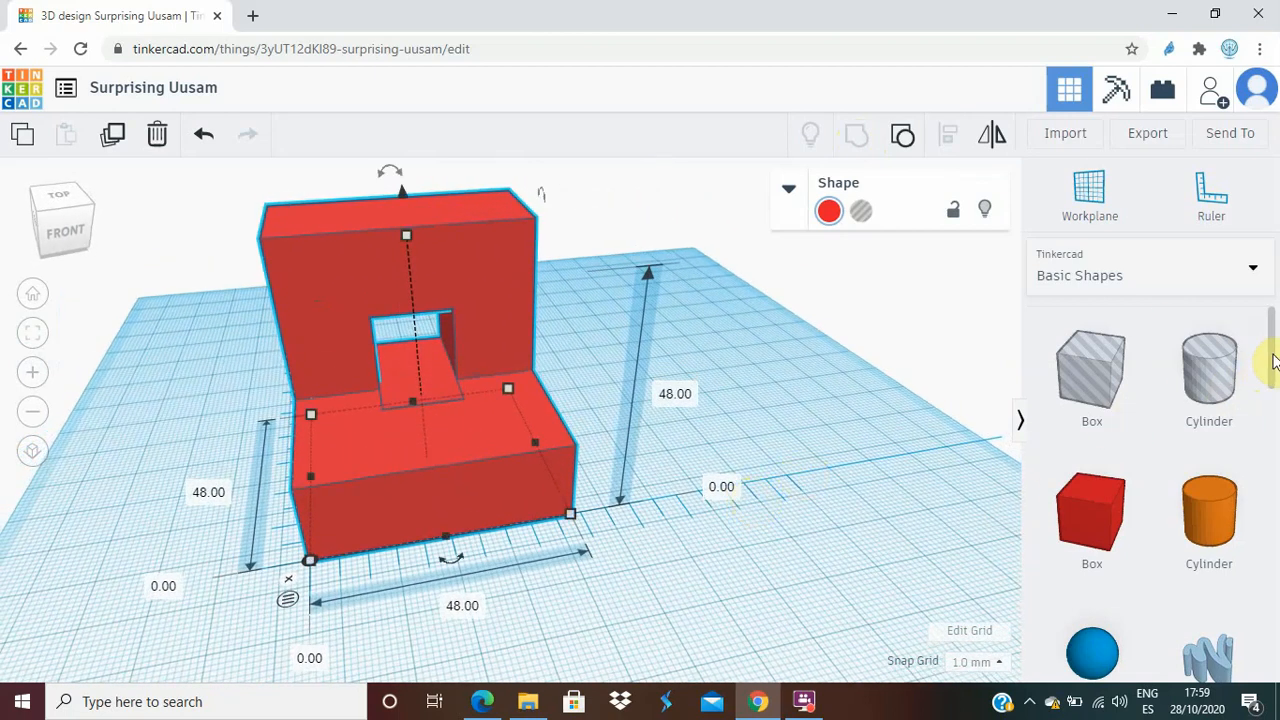
- Place a Text shape on the workplane to the right of the block
{"action": "mouse_move", "coordinate": [1272, 345]}
{"action": "left_mouse_down"}
{"action": "mouse_move", "coordinate": [1257, 677]}
{"action": "mouse_move", "coordinate": [1265, 380]}
{"action": "mouse_move", "coordinate": [1265, 460]}
{"action": "left_mouse_up"}
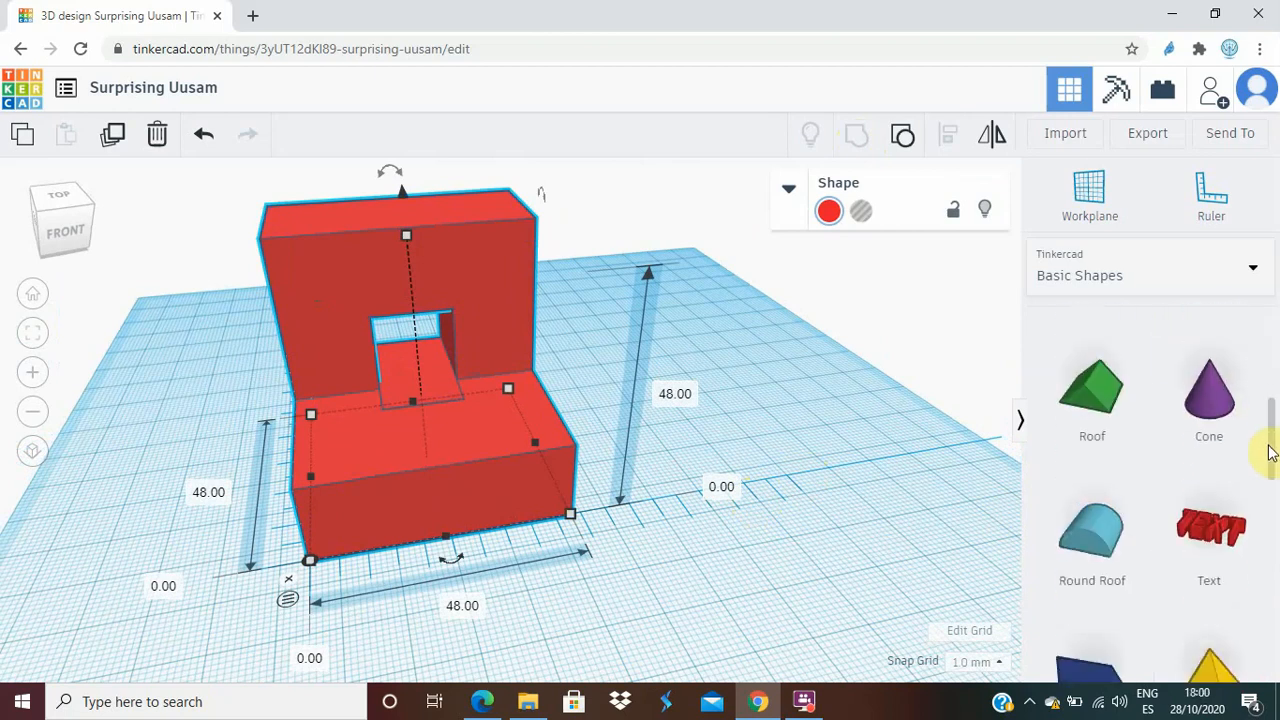
{"action": "left_click_drag", "start_coordinate": [1214, 522], "coordinate": [775, 446]}
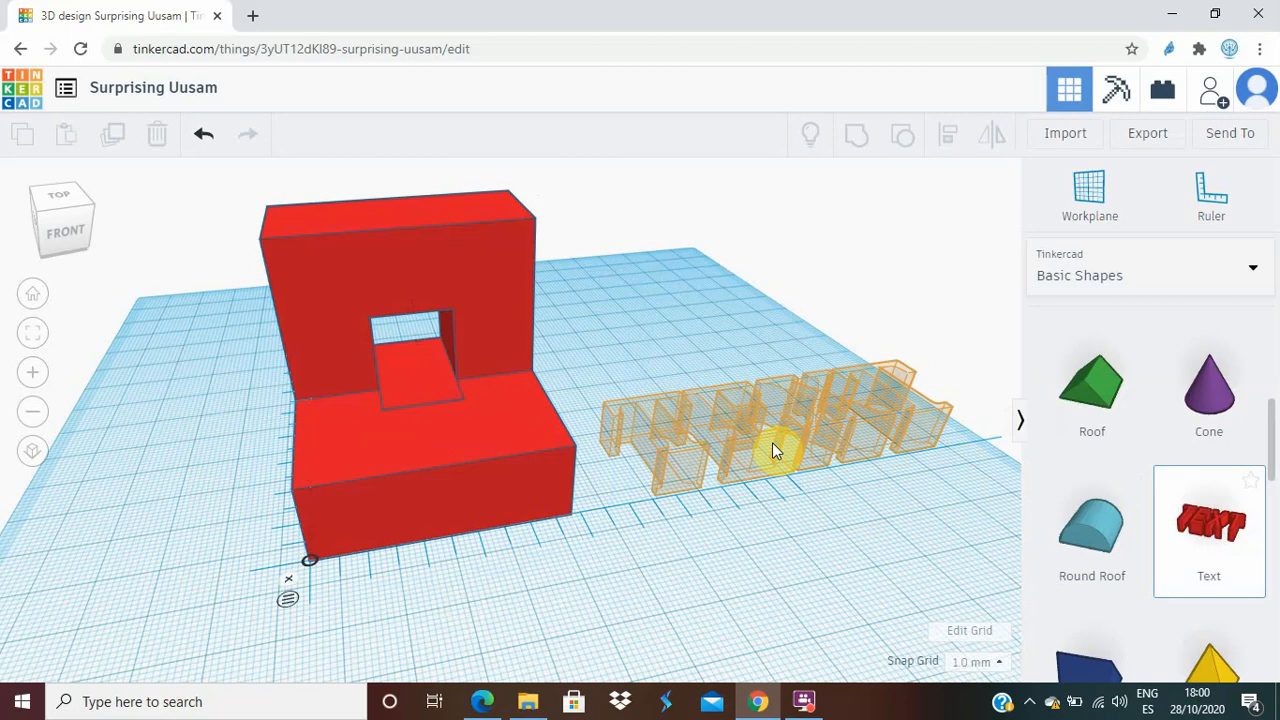
{"action": "left_click_drag", "start_coordinate": [771, 441], "coordinate": [766, 491]}
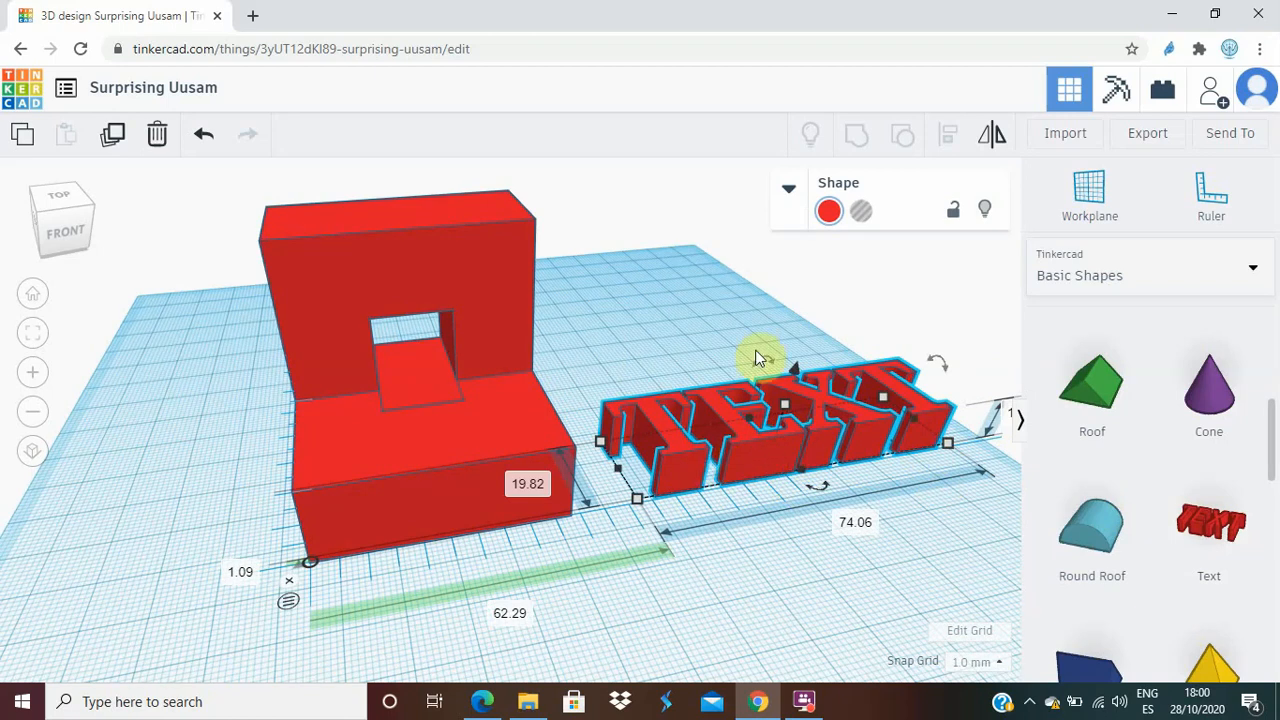
- Change the text shape's wording to 5 and turn it into a hole
{"action": "left_click", "coordinate": [788, 192]}
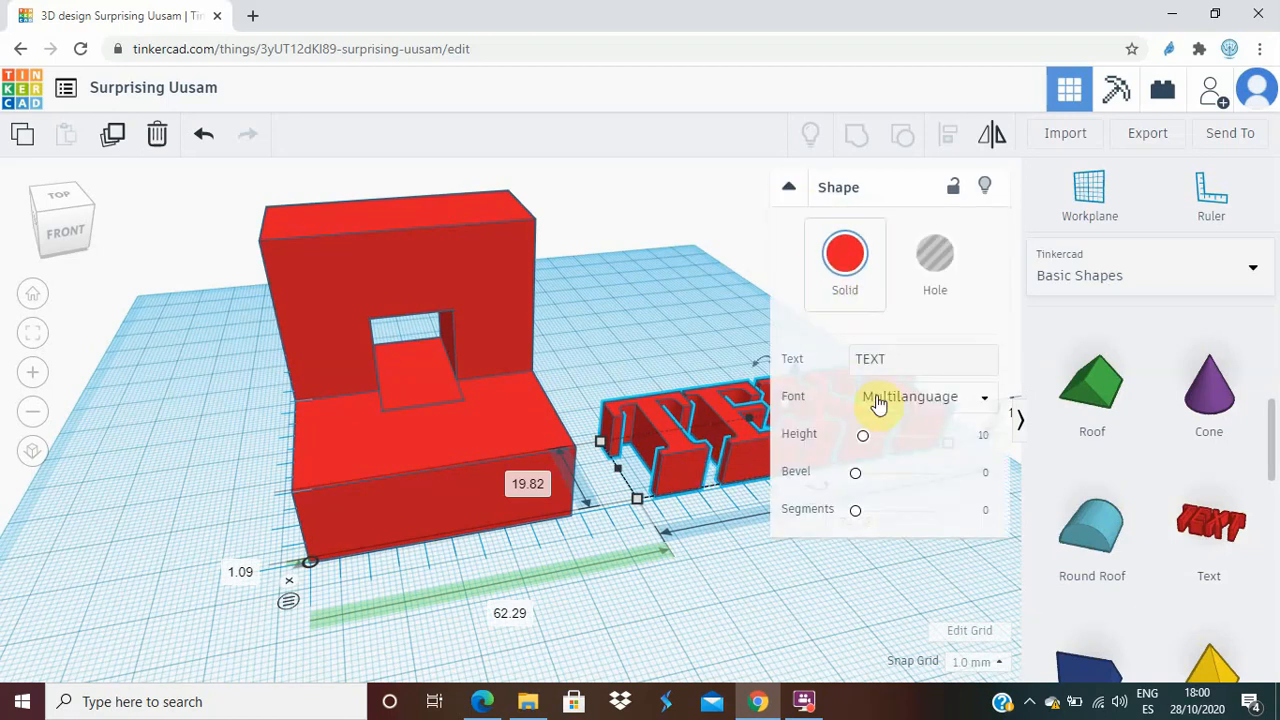
{"action": "left_click_drag", "start_coordinate": [900, 360], "coordinate": [840, 364]}
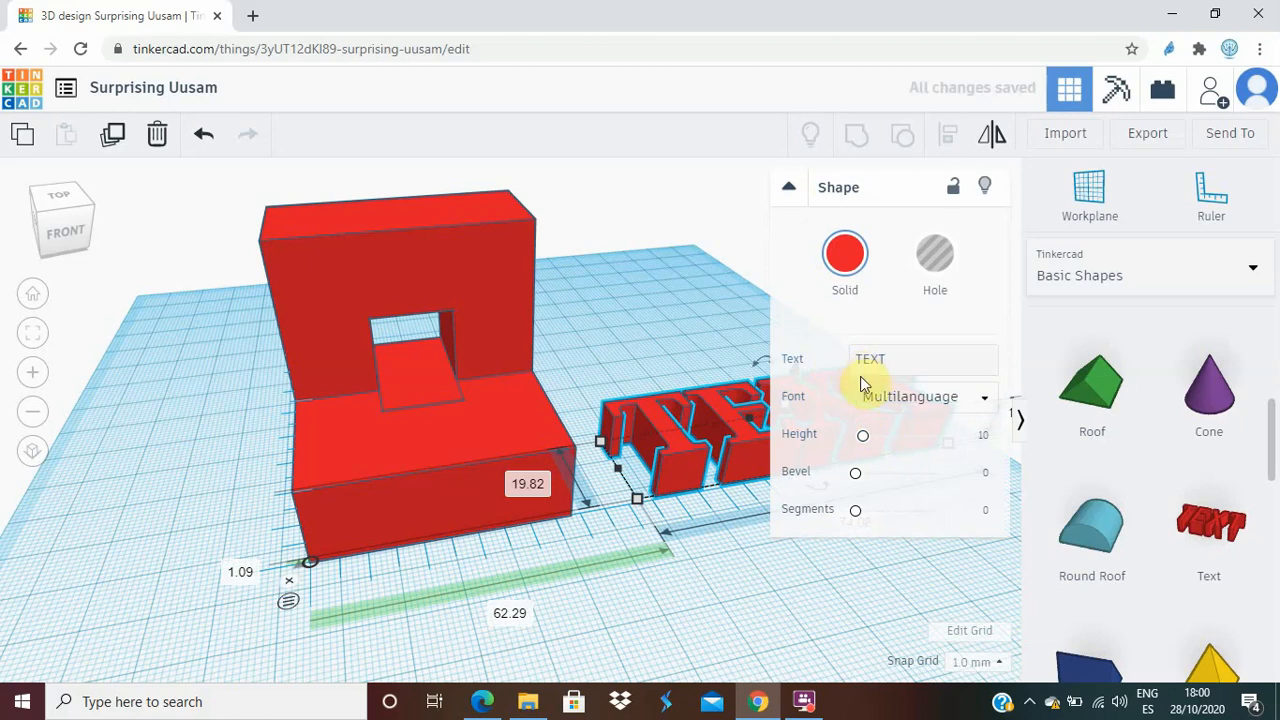
{"action": "double_click", "coordinate": [875, 362]}
{"action": "type", "text": "5"}
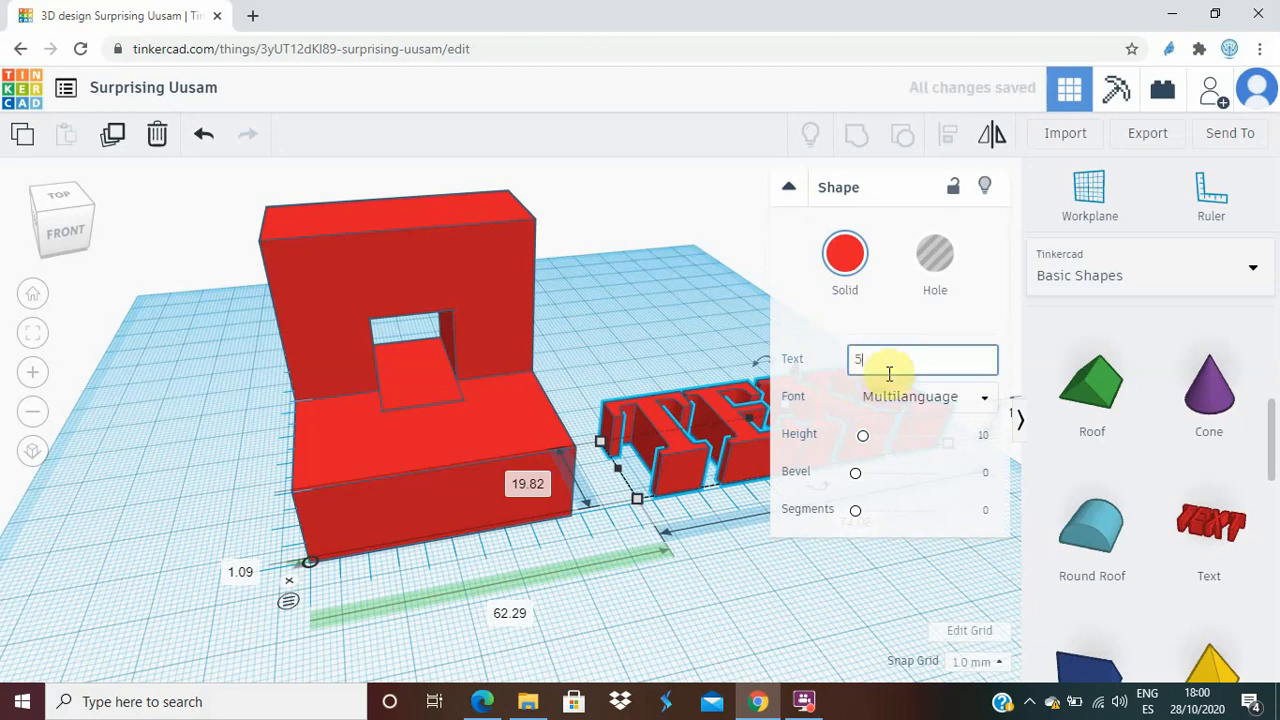
{"action": "left_click", "coordinate": [936, 260]}
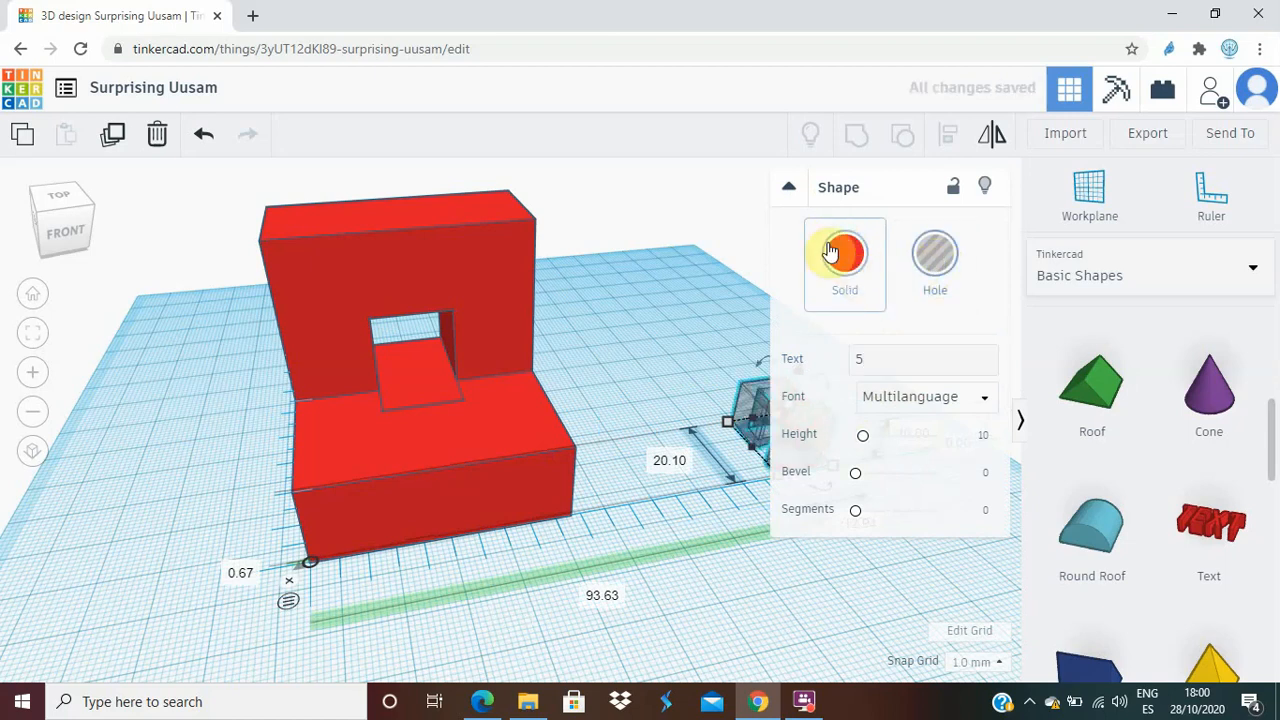
{"action": "left_click", "coordinate": [790, 190]}
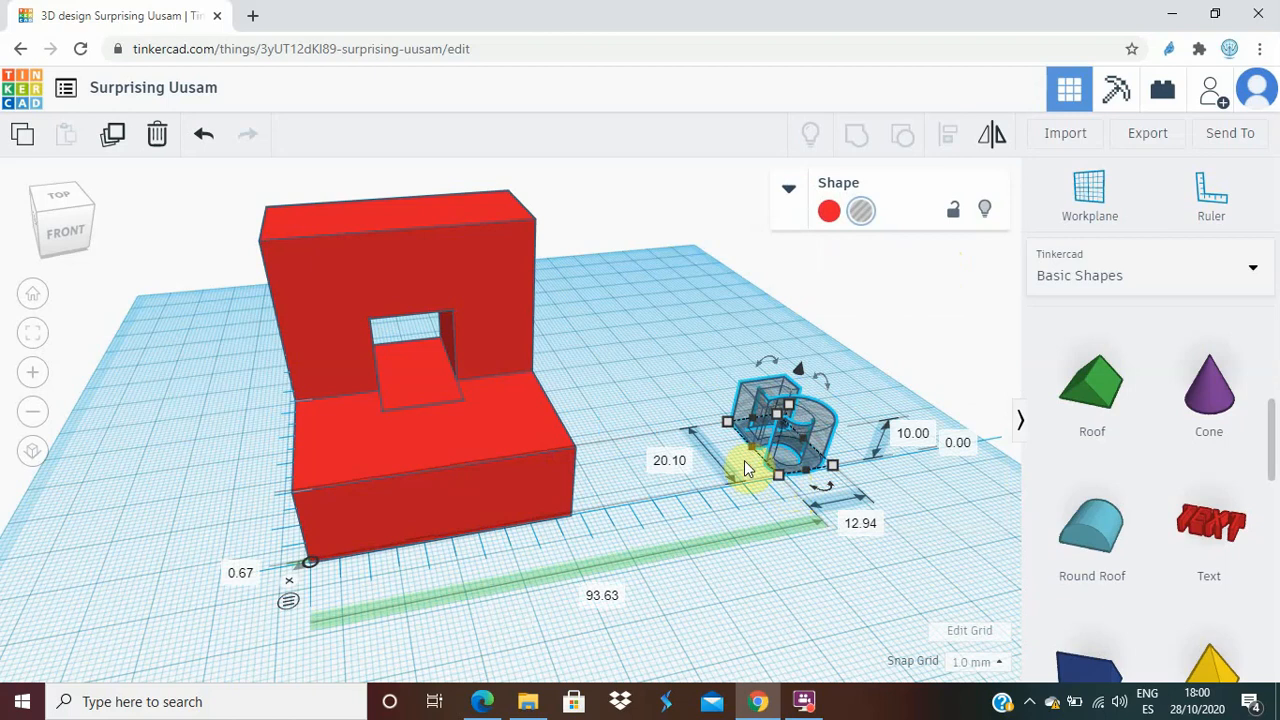
- Set the height of the number 5 hole to 3 mm
{"action": "left_click", "coordinate": [910, 434]}
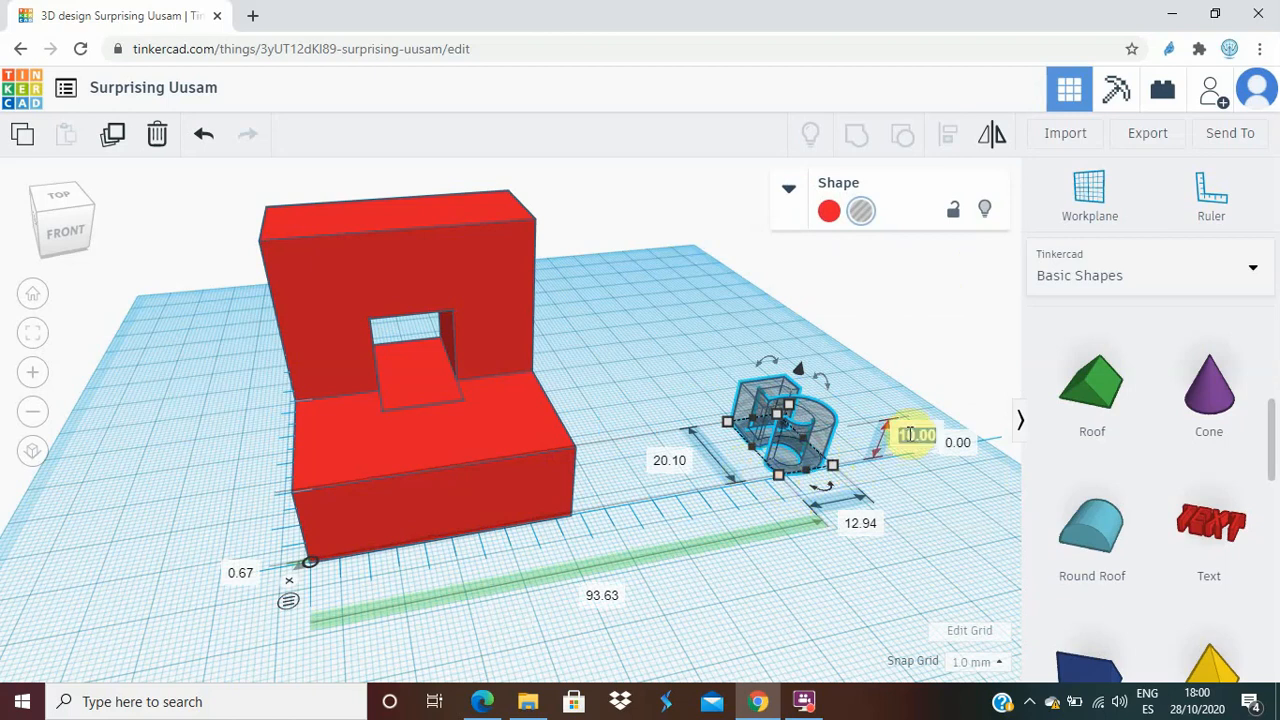
{"action": "type", "text": "3"}
{"action": "key", "text": "Return"}
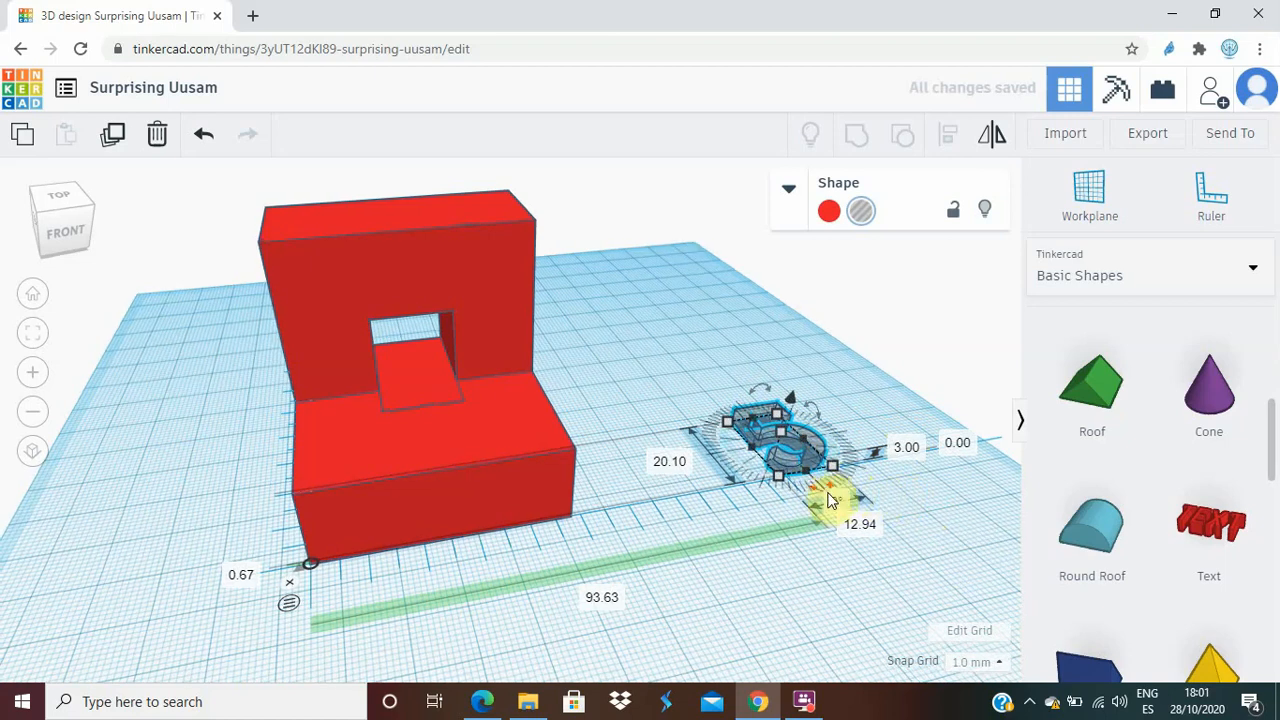
- Rotate the number 5 hole by -90° flat on the workplane
{"action": "left_click", "coordinate": [826, 490]}
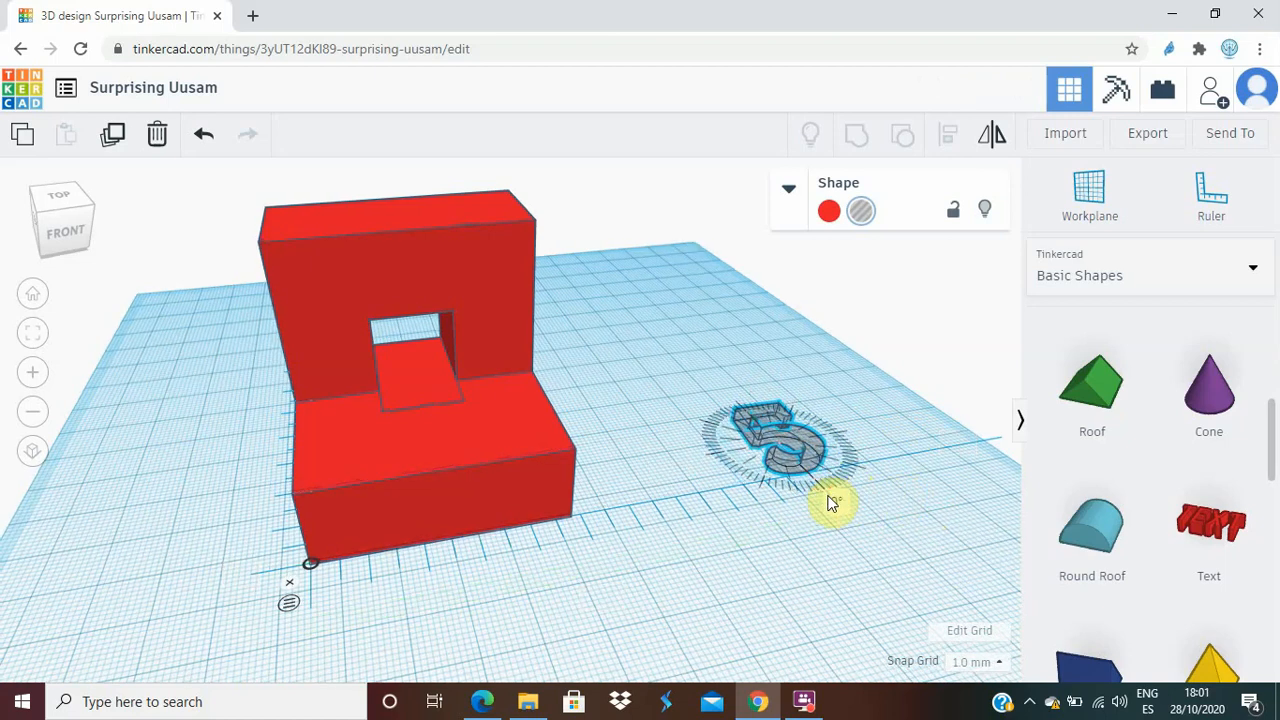
{"action": "left_click", "coordinate": [772, 432]}
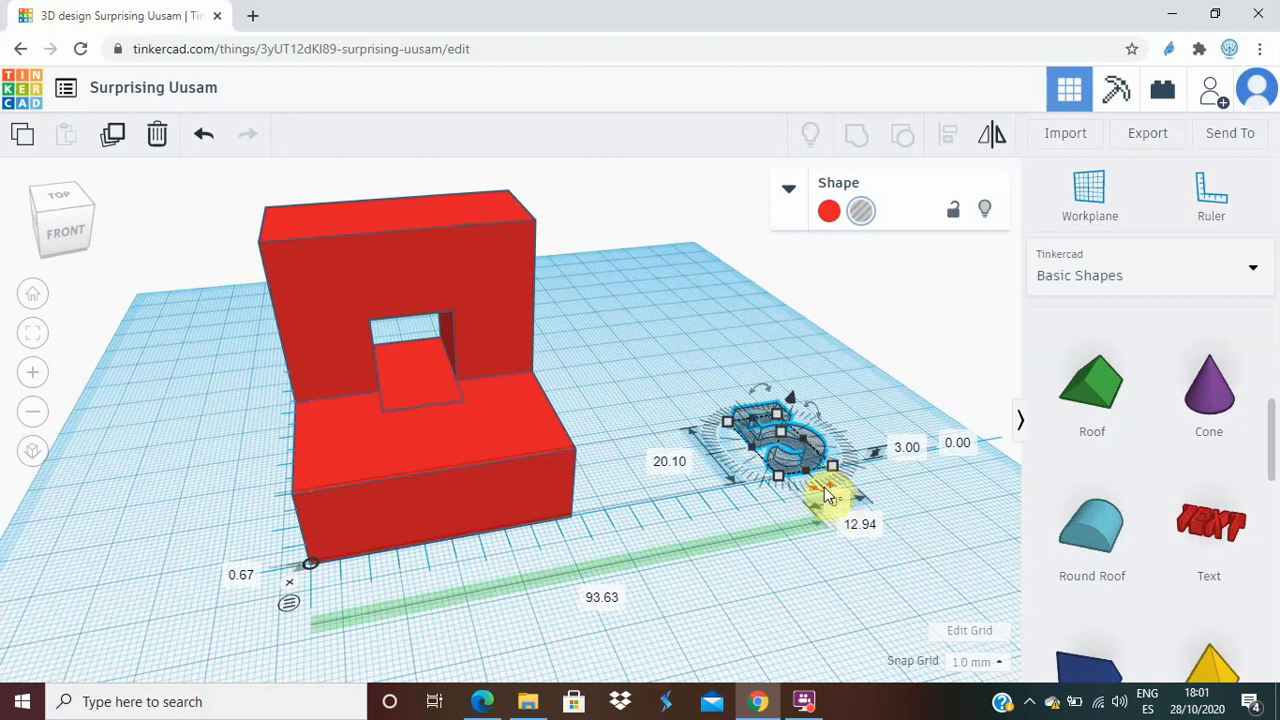
{"action": "left_click_drag", "start_coordinate": [826, 490], "coordinate": [844, 430]}
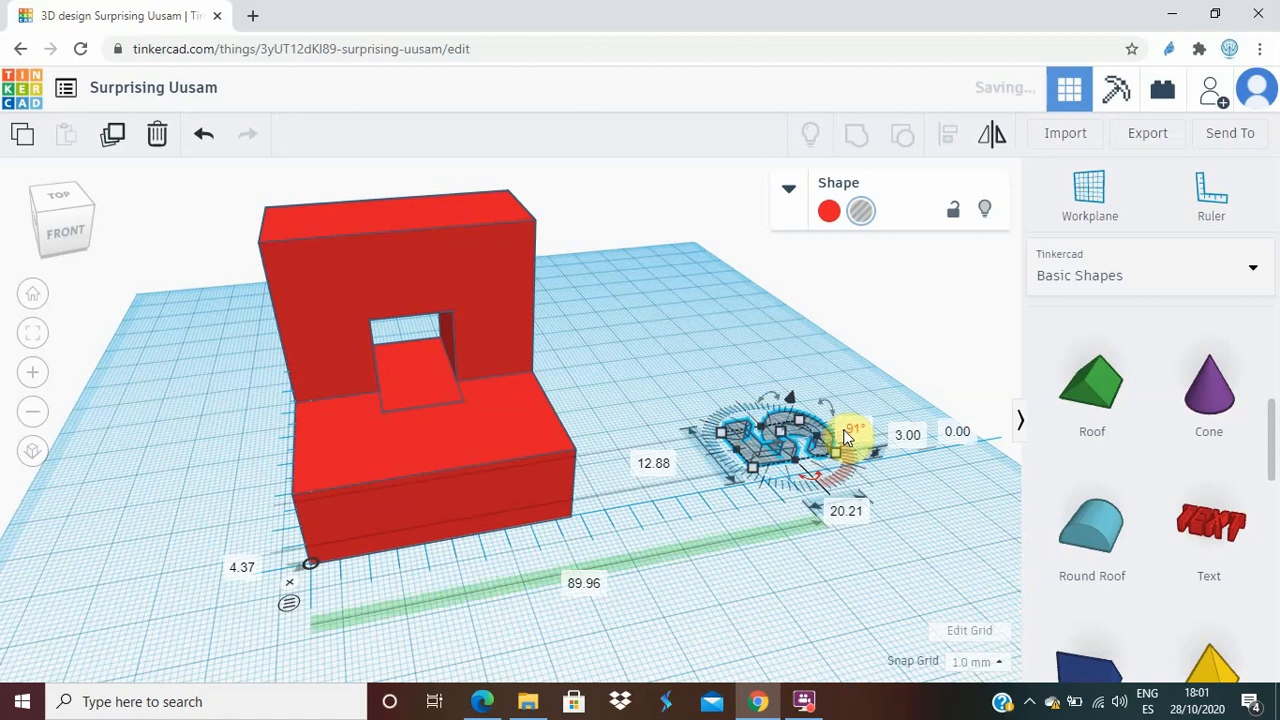
{"action": "left_click", "coordinate": [849, 431]}
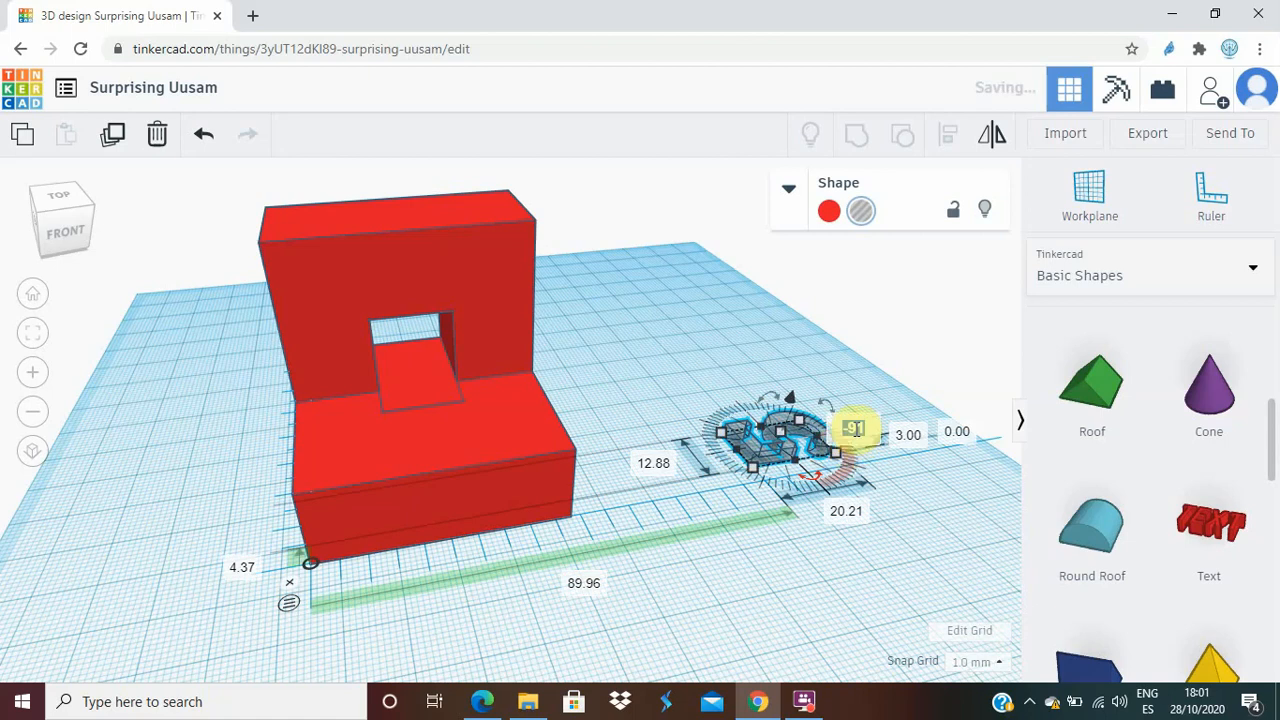
{"action": "type", "text": "-90"}
{"action": "key", "text": "Return"}
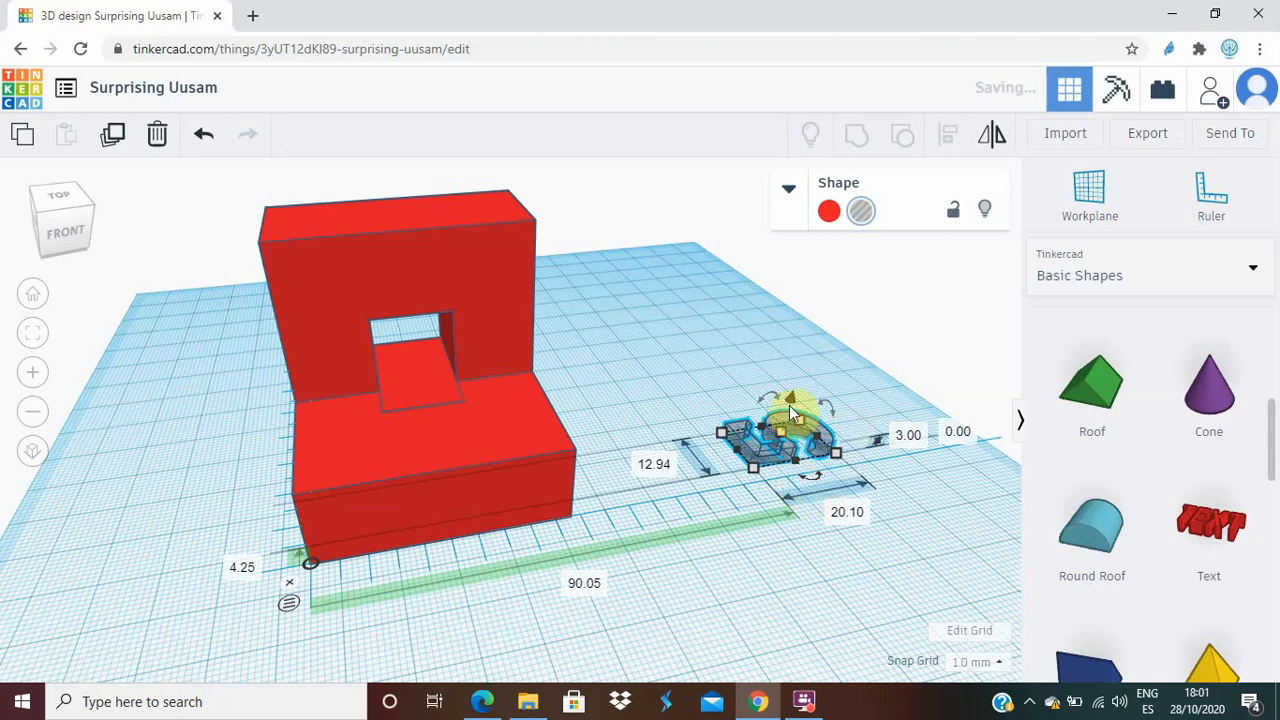
- Raise the number 5 hole 13 mm above the workplane and move it into the base slab, 15 mm across and 7 mm deep from the ruler origin
{"action": "left_click_drag", "start_coordinate": [790, 406], "coordinate": [786, 386]}
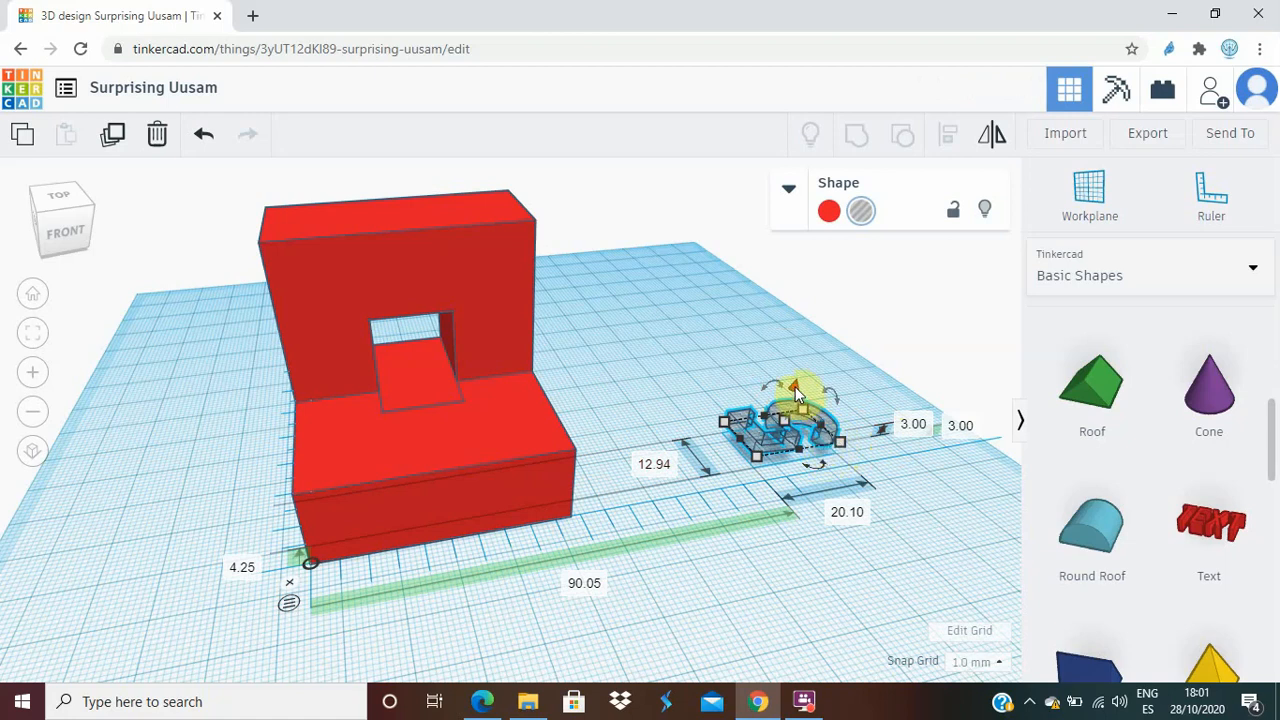
{"action": "left_click_drag", "start_coordinate": [796, 388], "coordinate": [795, 371]}
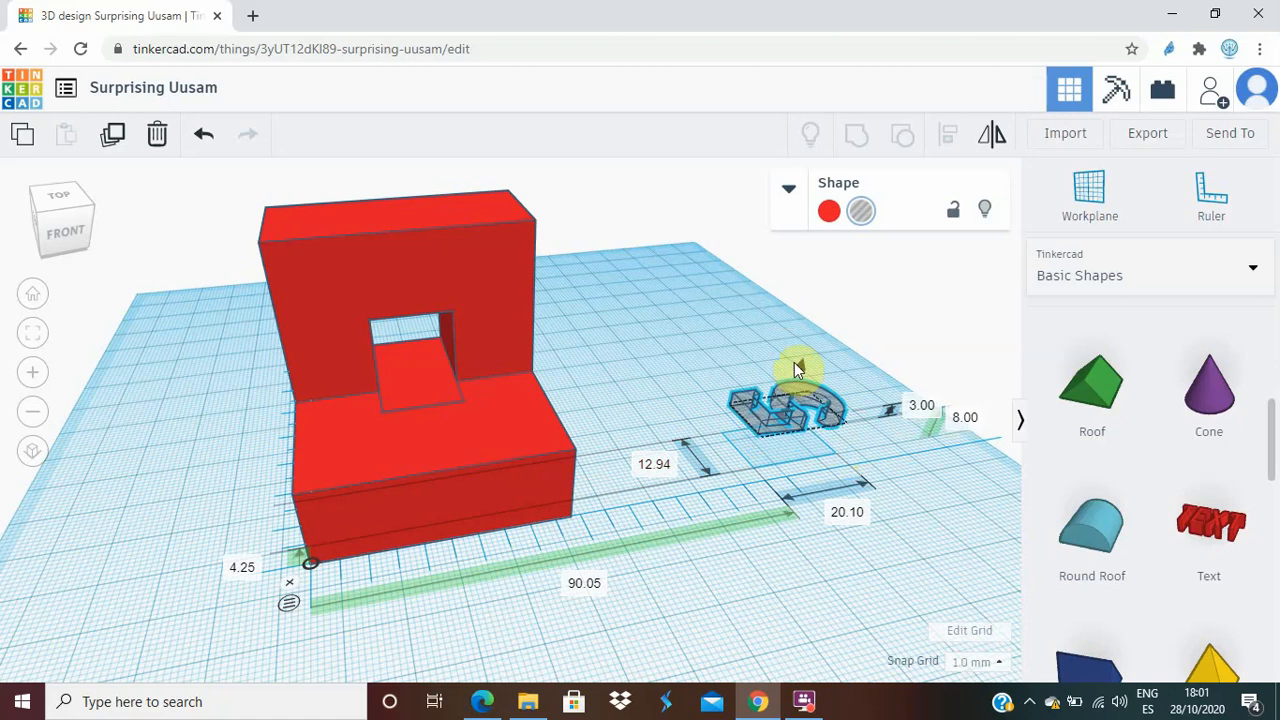
{"action": "left_click_drag", "start_coordinate": [795, 362], "coordinate": [803, 340]}
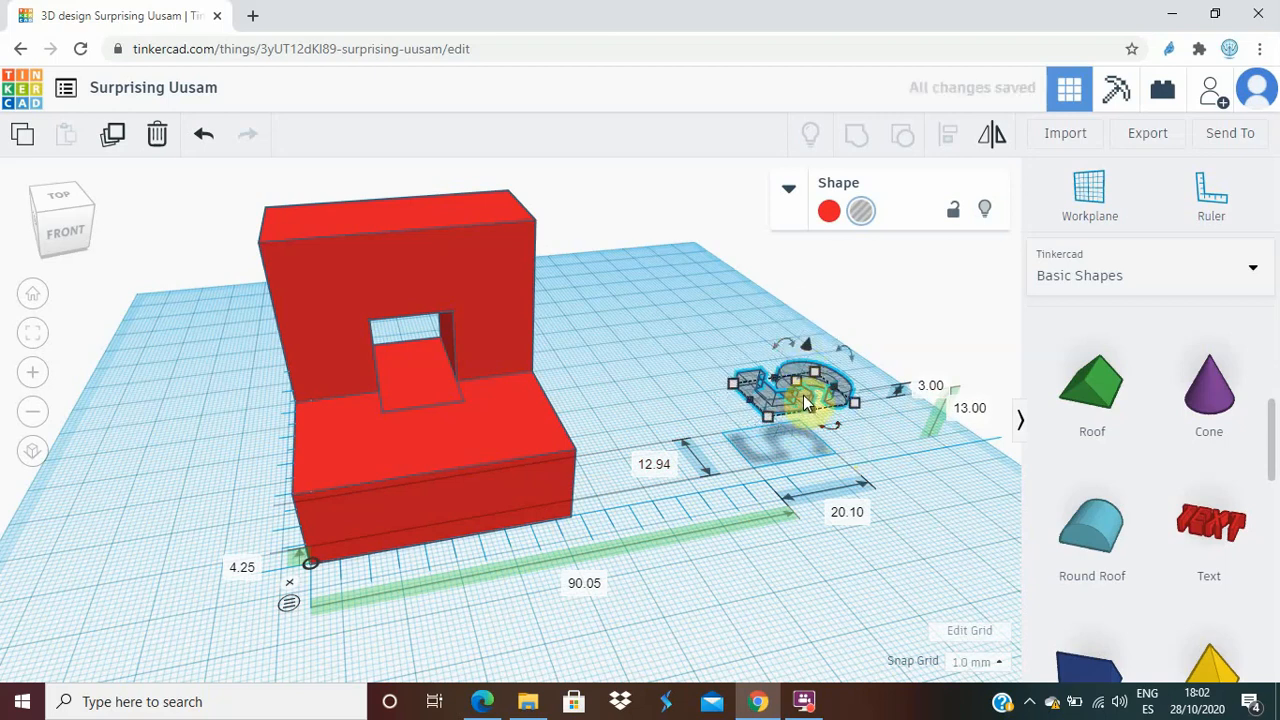
{"action": "left_click_drag", "start_coordinate": [803, 393], "coordinate": [427, 449]}
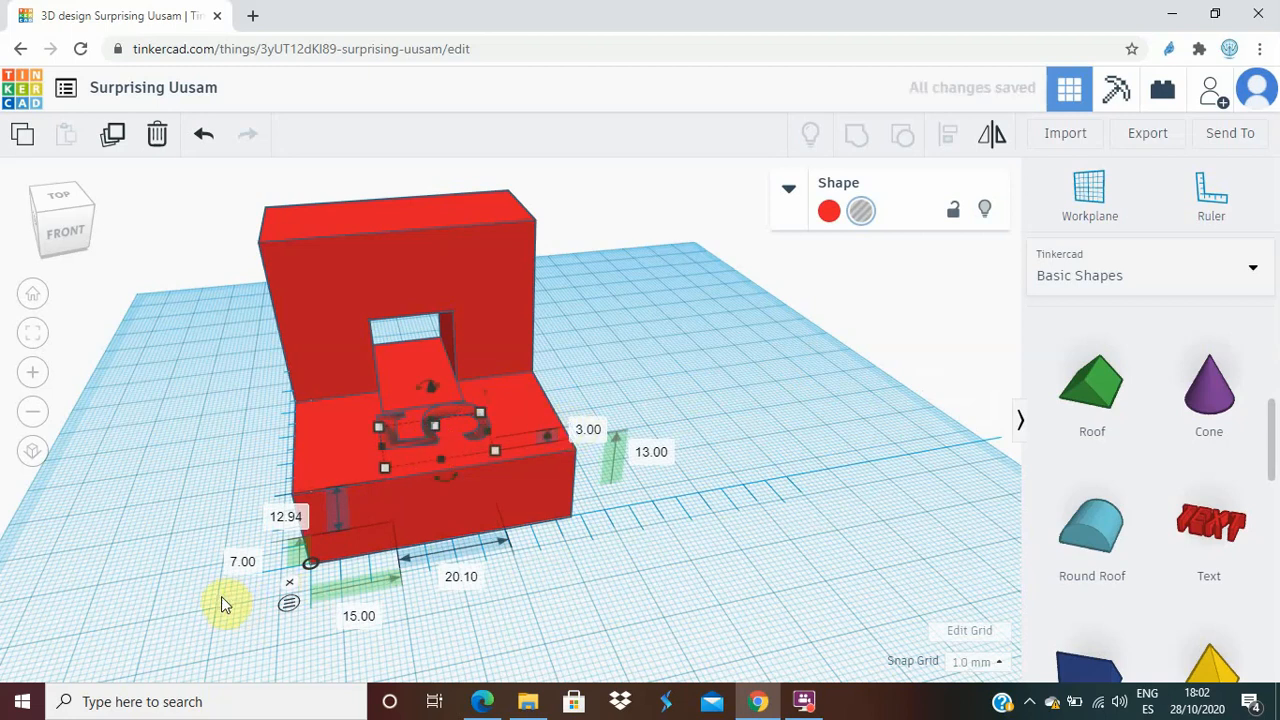
- Group the block with the number 5 hole to engrave the 5 into the base slab's upper face
{"action": "left_click_drag", "start_coordinate": [197, 601], "coordinate": [644, 182]}
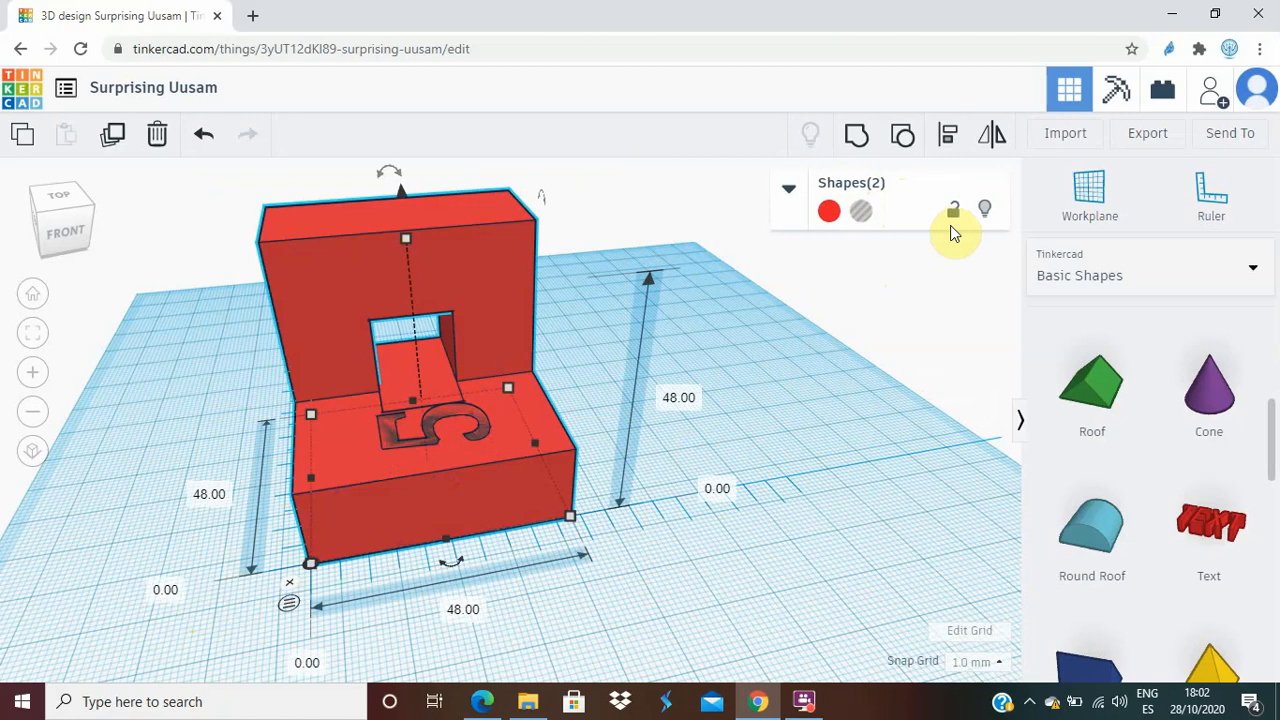
{"action": "left_click", "coordinate": [856, 138]}
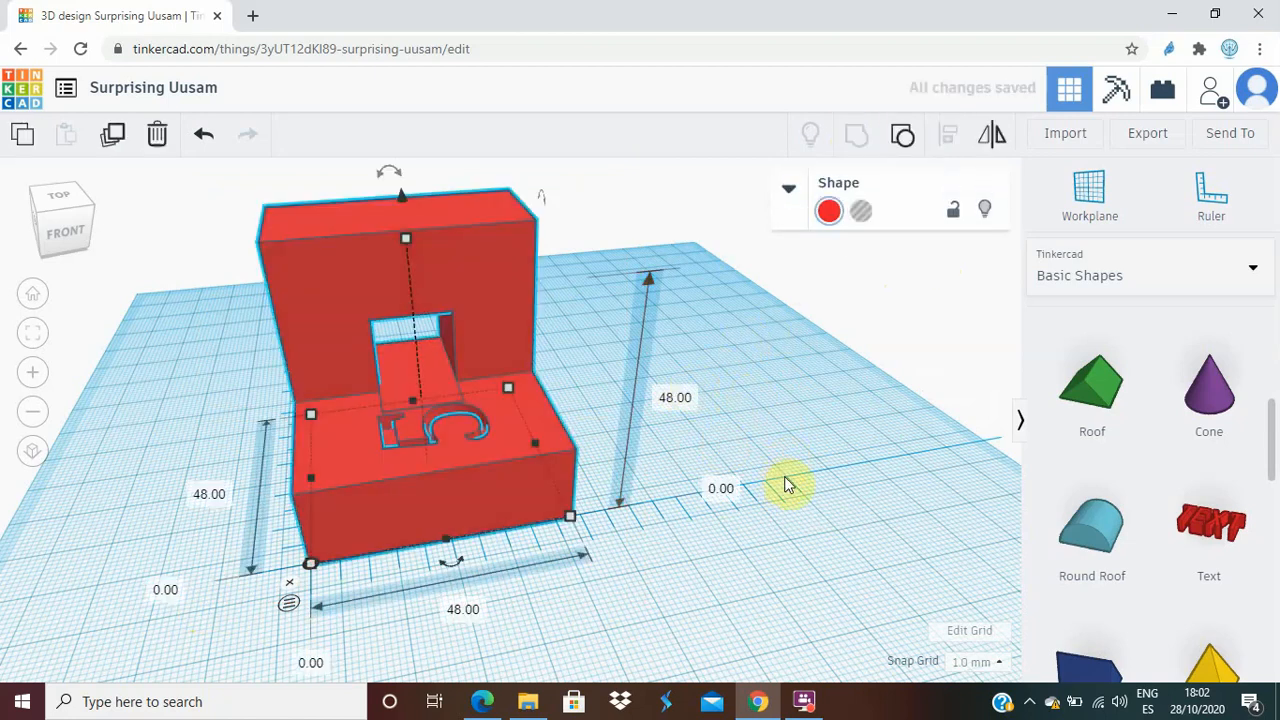
{"action": "right_click_drag", "start_coordinate": [788, 437], "coordinate": [851, 480]}
{"action": "right_click_drag", "start_coordinate": [820, 551], "coordinate": [771, 480]}
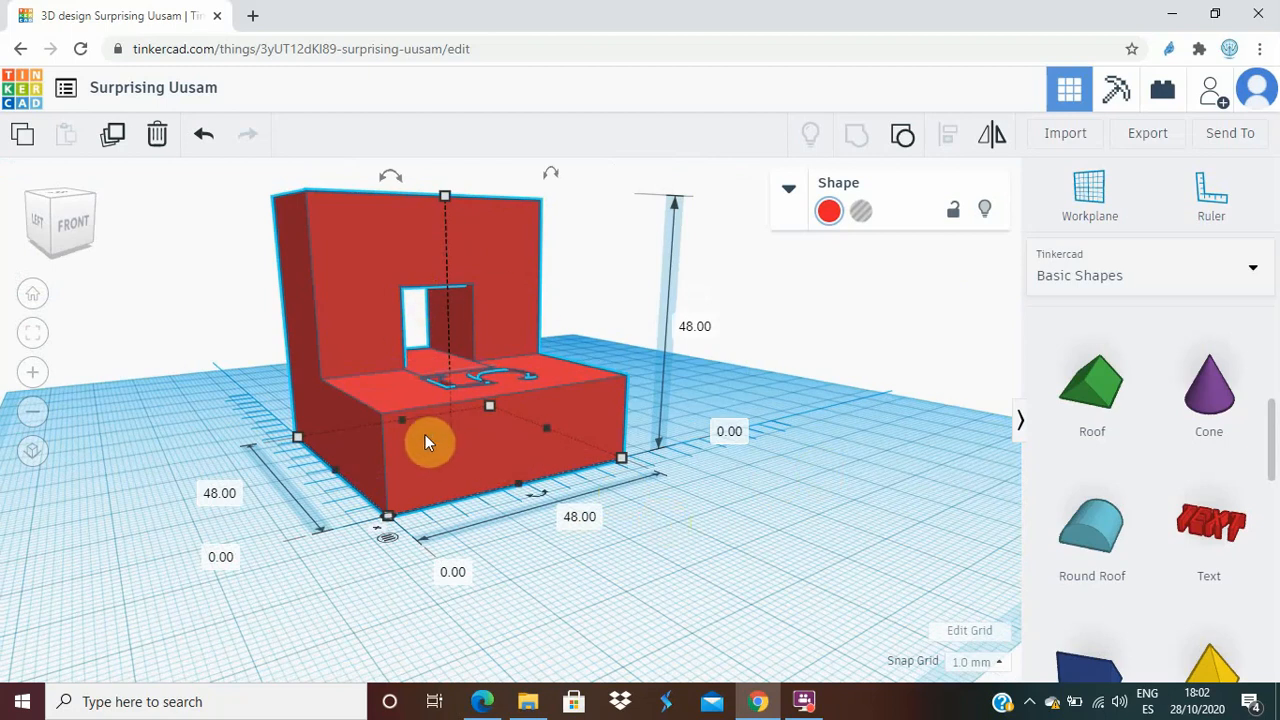
- Rename the design as 5
{"action": "left_click", "coordinate": [141, 93]}
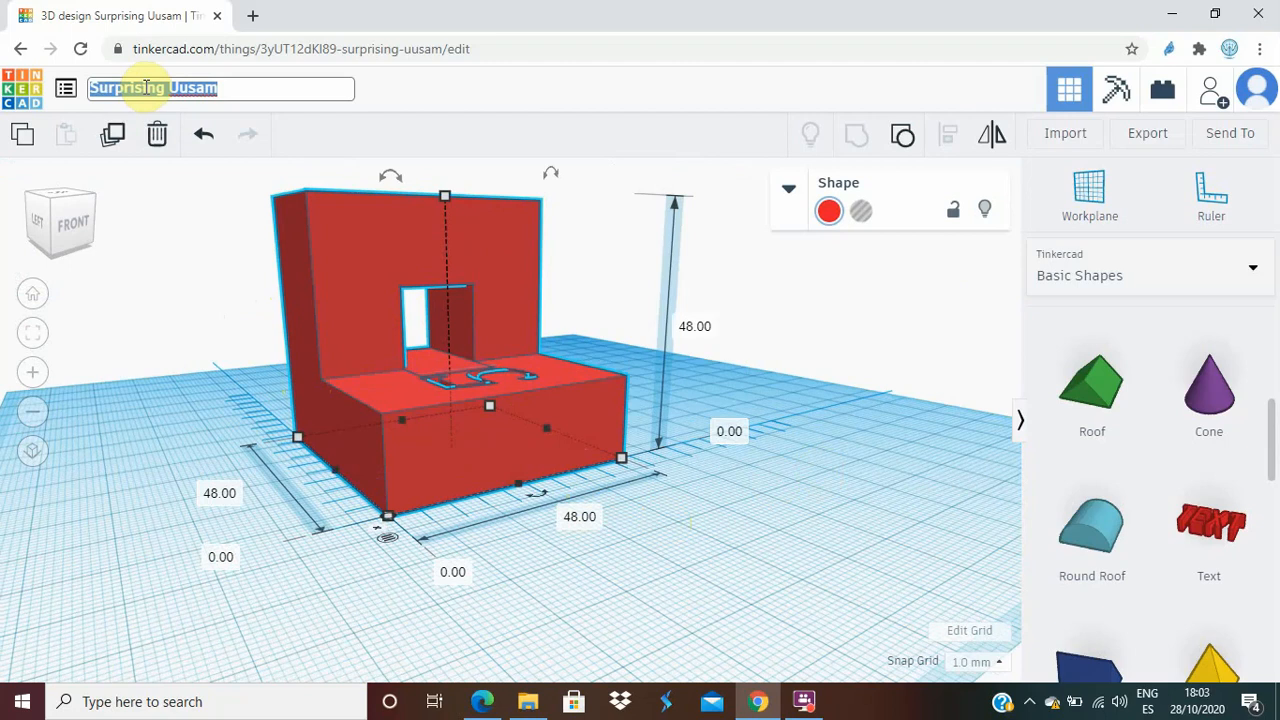
{"action": "type", "text": "5"}
{"action": "key", "text": "Return"}
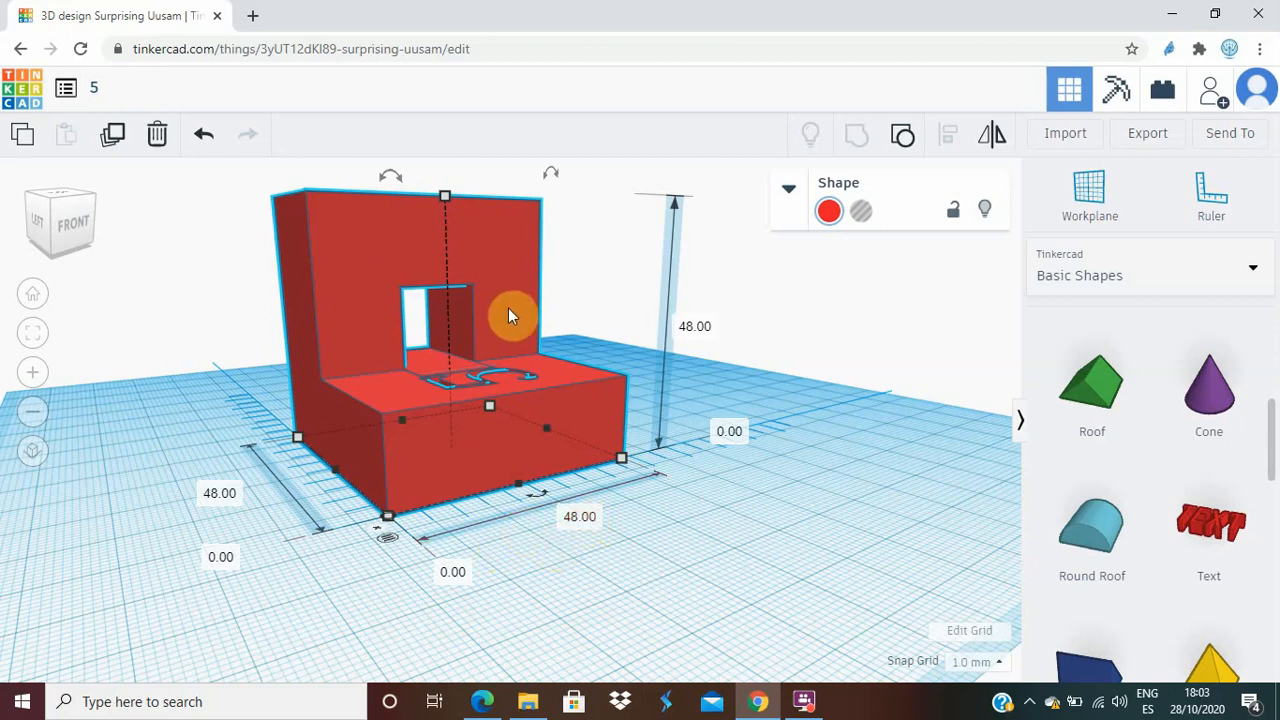
- Compare the model with figure 5 in views.pdf in Edge and return to the Tinkercad design in Chrome
{"action": "left_click", "coordinate": [481, 702]}
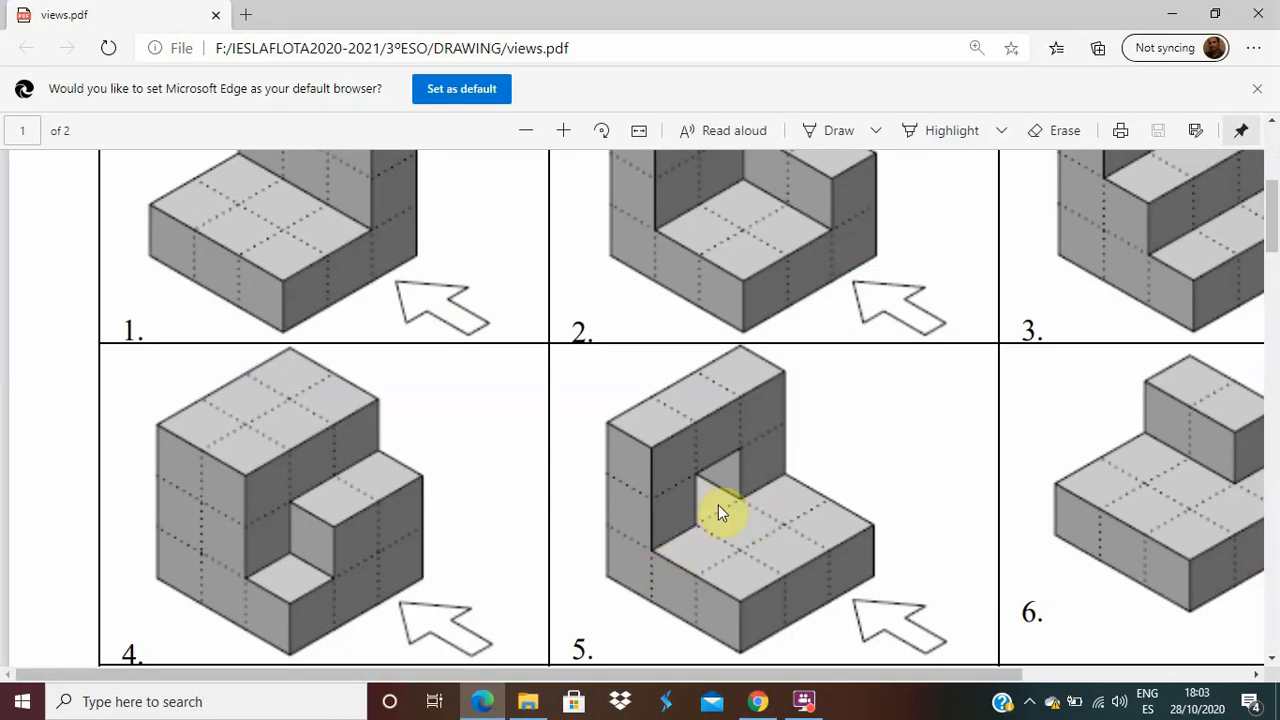
{"action": "left_click", "coordinate": [755, 703]}
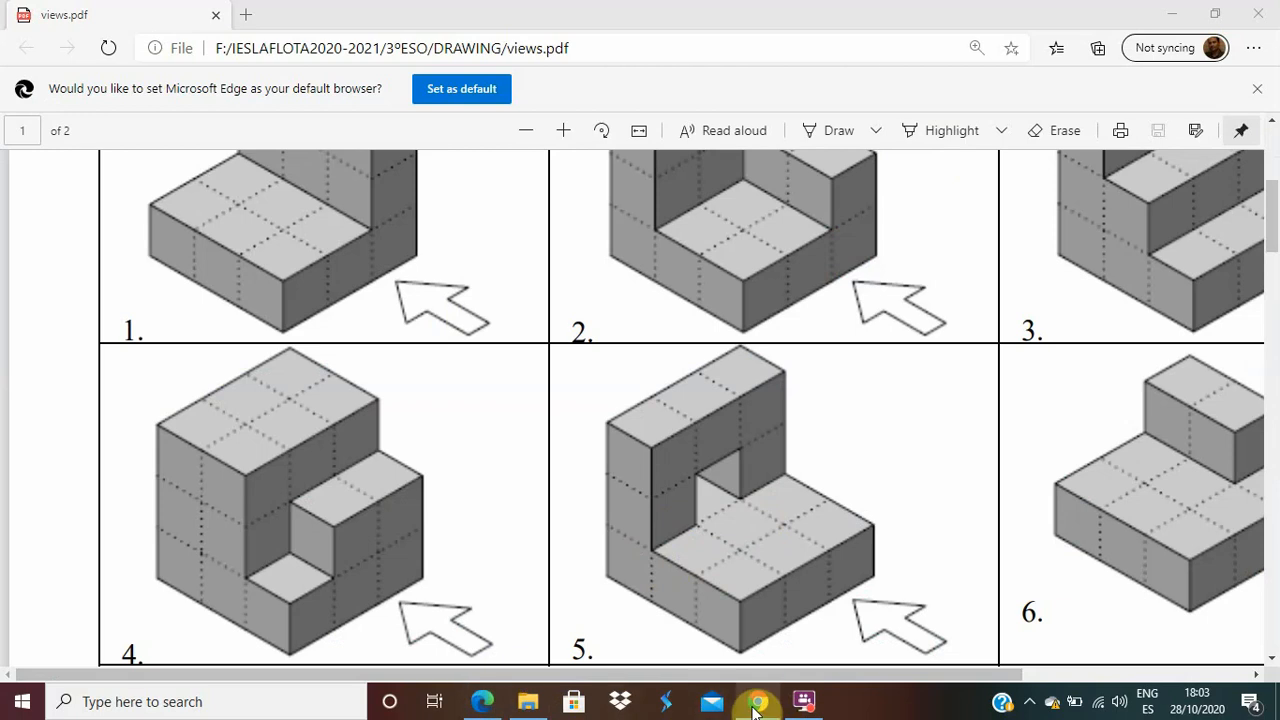
{"action": "left_click", "coordinate": [755, 704]}
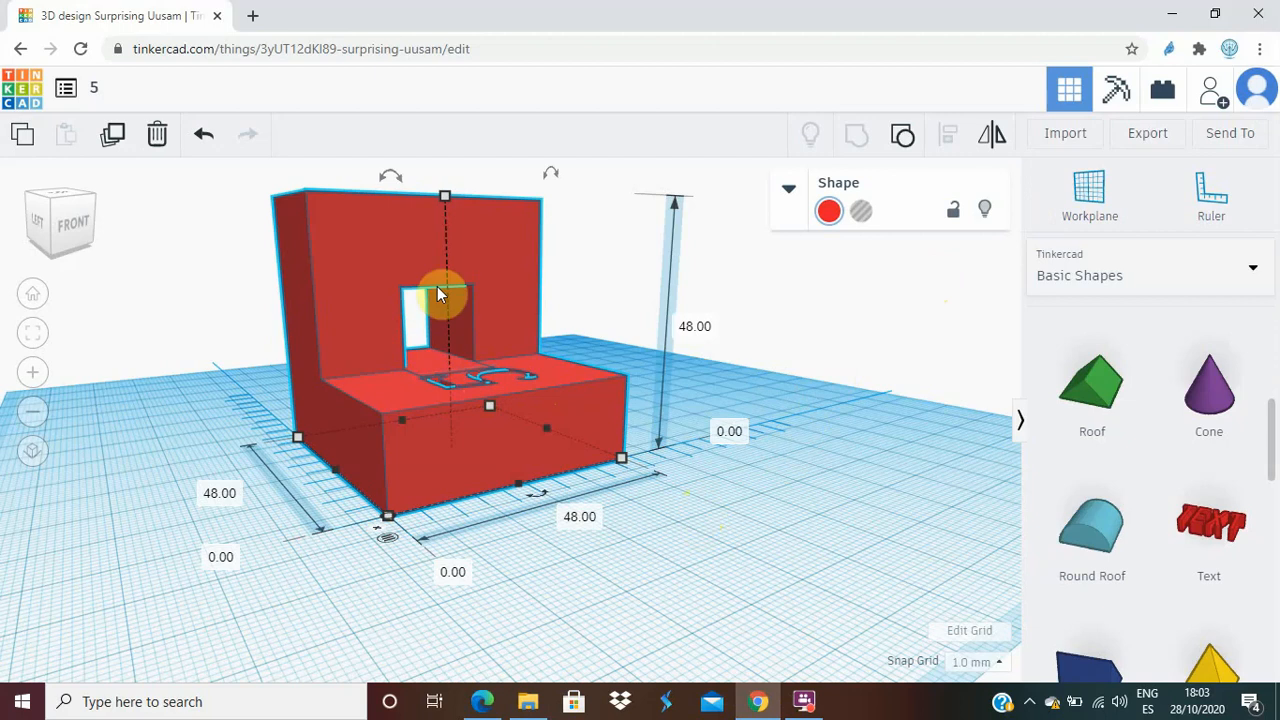
- Export the selected block as an STL file for 3D printing
{"action": "left_click", "coordinate": [1148, 135]}
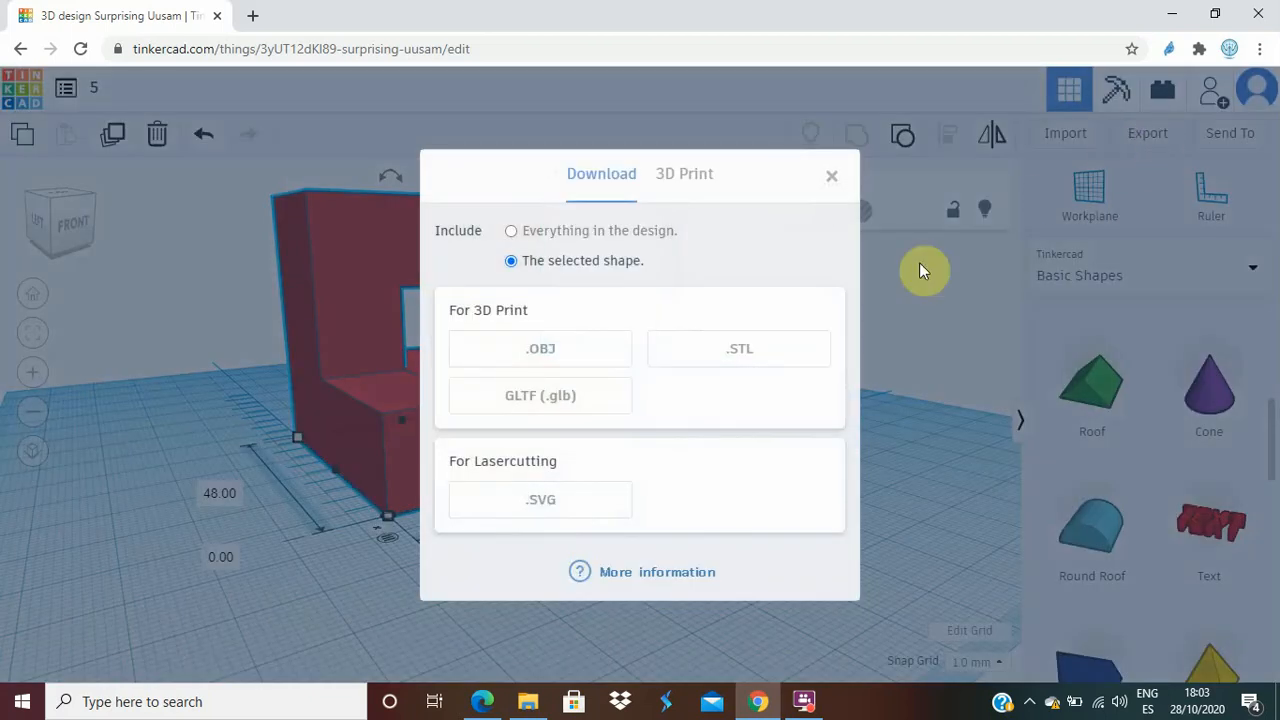
{"action": "left_click", "coordinate": [733, 354]}
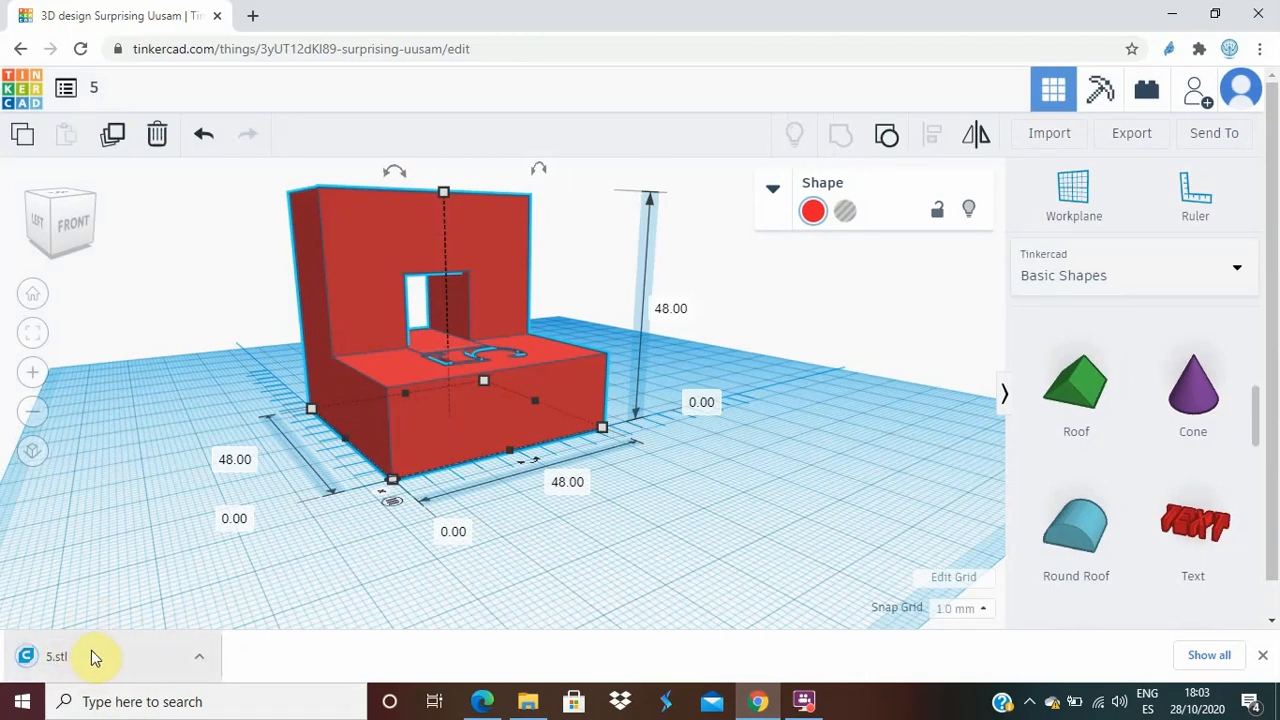
- Minimise the open browser windows to look at the desktop, and bring the Tinkercad design back in Chrome
{"action": "left_click", "coordinate": [1176, 14]}
{"action": "left_click", "coordinate": [1175, 14]}
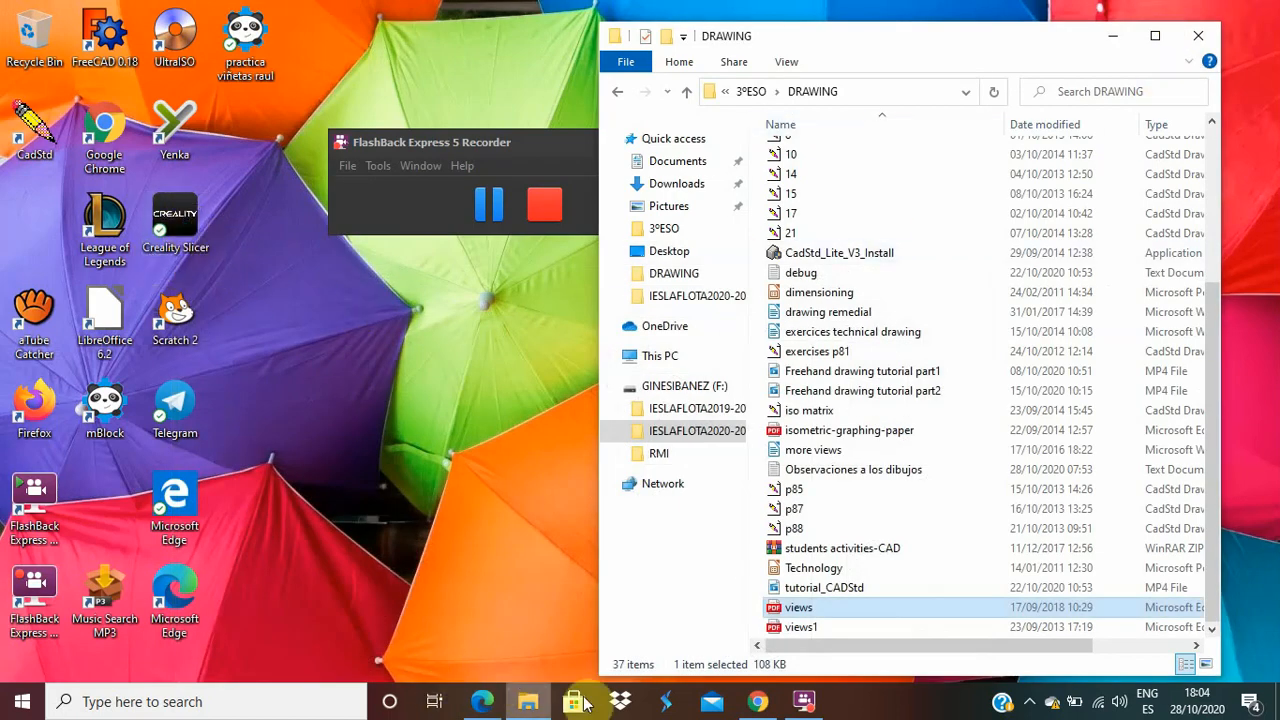
{"action": "mouse_move", "coordinate": [762, 708]}
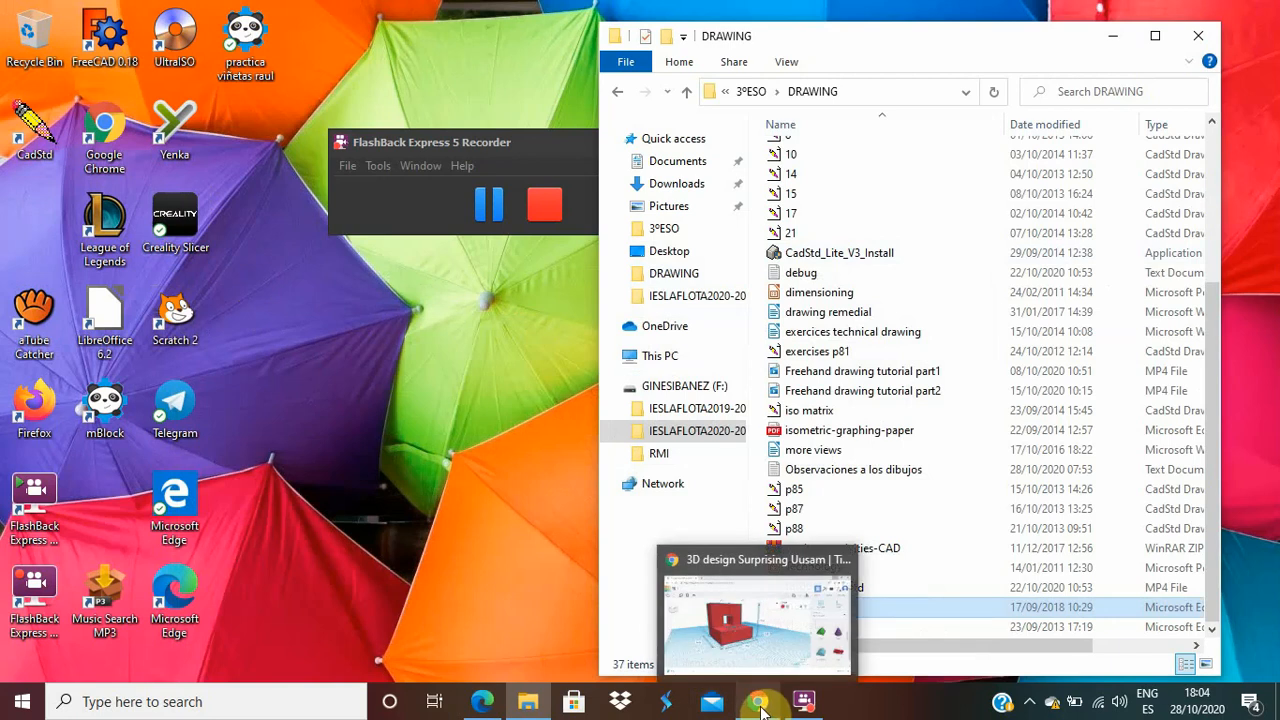
{"action": "left_click", "coordinate": [757, 620]}
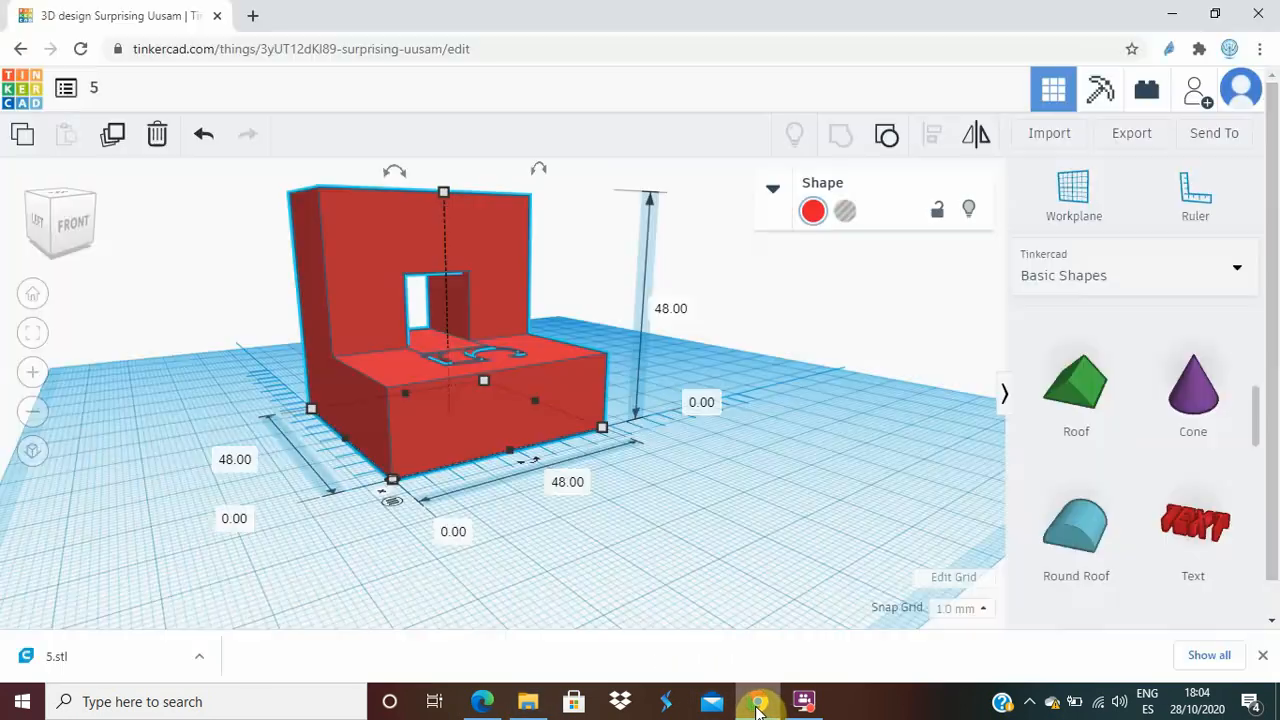